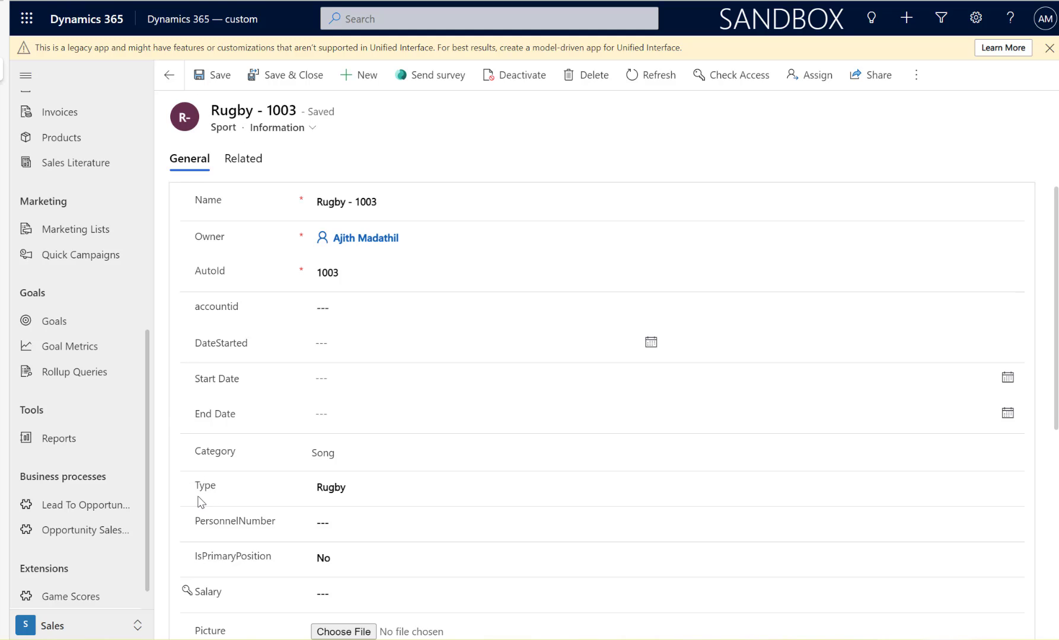
- Check the Type choices on the Rugby - 1003 sport record and leave it set to Rugby
{"action": "left_click", "coordinate": [392, 490]}
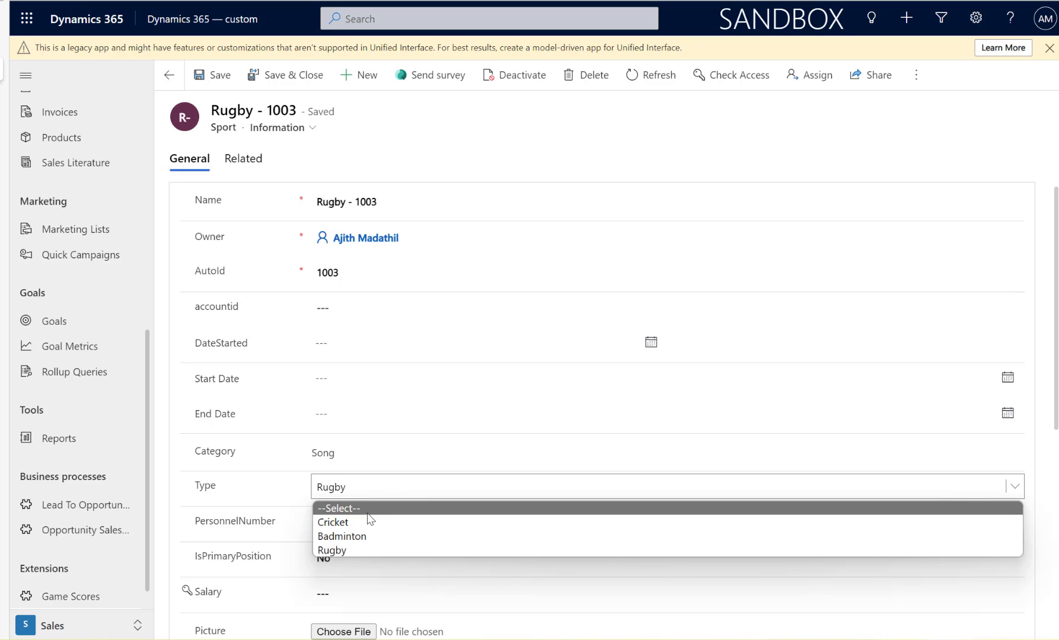
{"action": "left_click", "coordinate": [353, 551]}
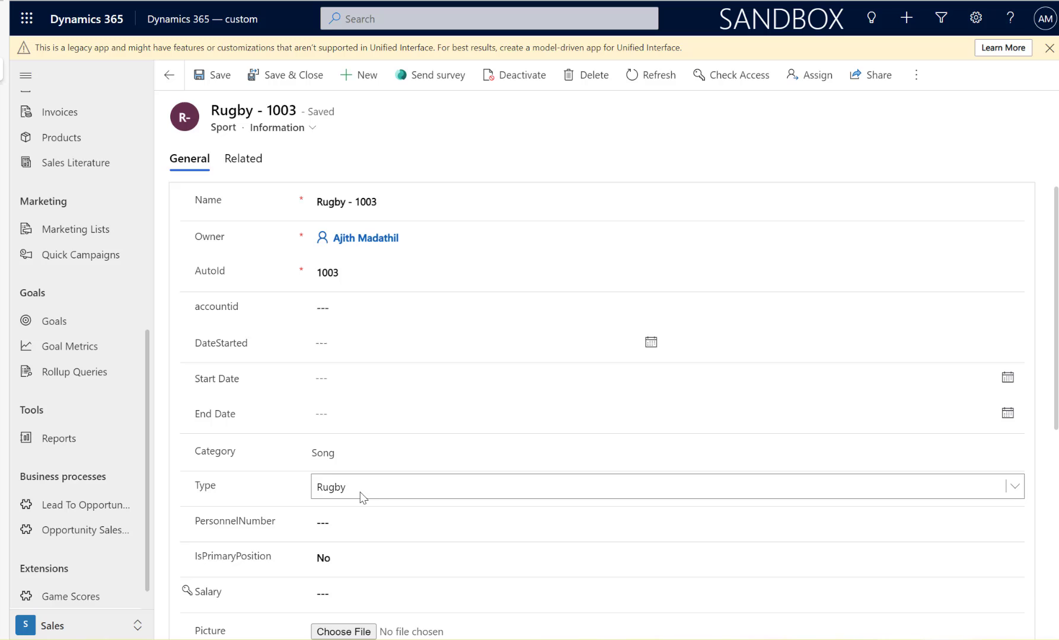
{"action": "left_click", "coordinate": [364, 494]}
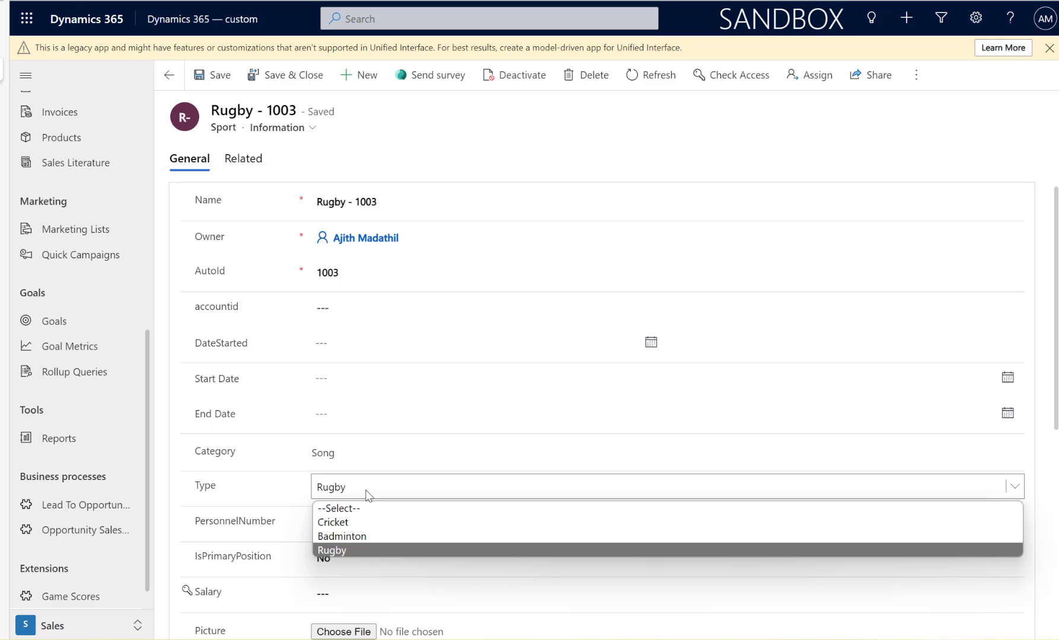
{"action": "left_click", "coordinate": [354, 550]}
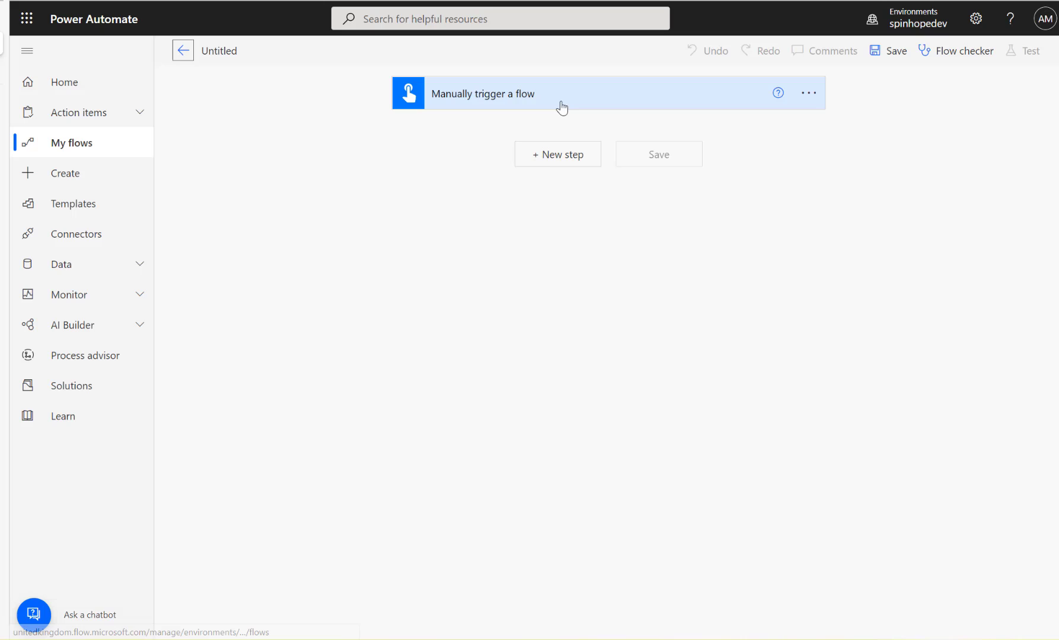
- Add a Microsoft Dataverse List rows action after the manual trigger, reading the Sports table
{"action": "left_click", "coordinate": [549, 155]}
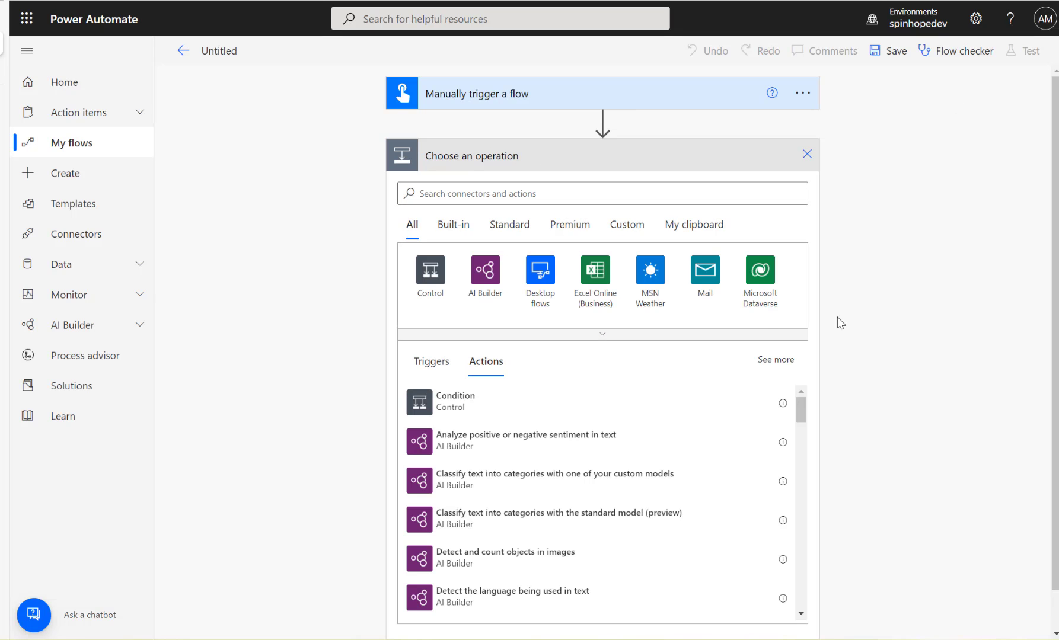
{"action": "left_click", "coordinate": [760, 280]}
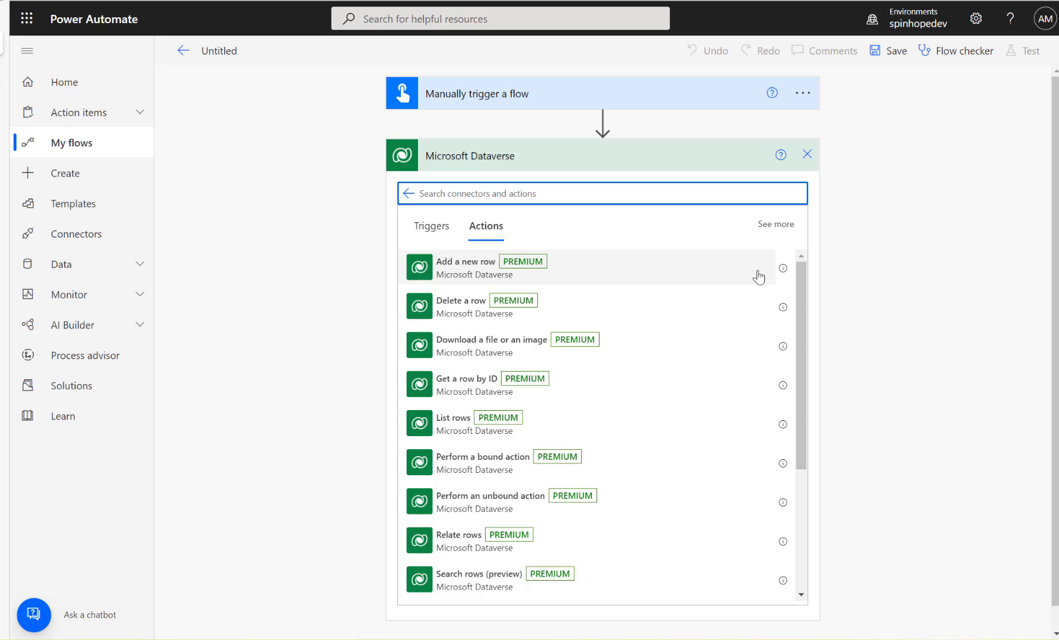
{"action": "left_click", "coordinate": [448, 431]}
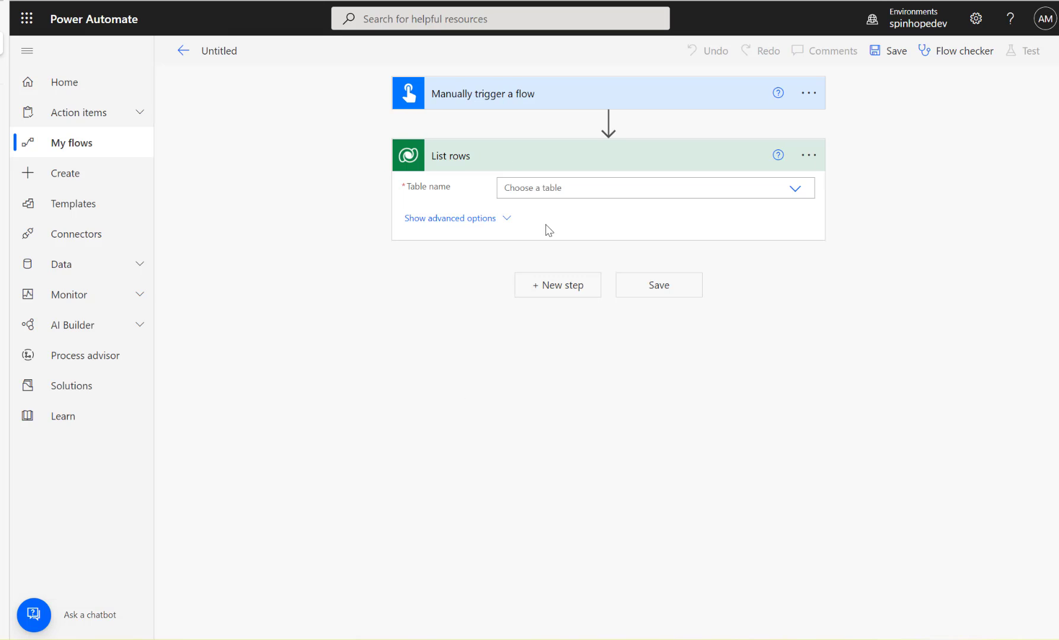
{"action": "left_click", "coordinate": [552, 191]}
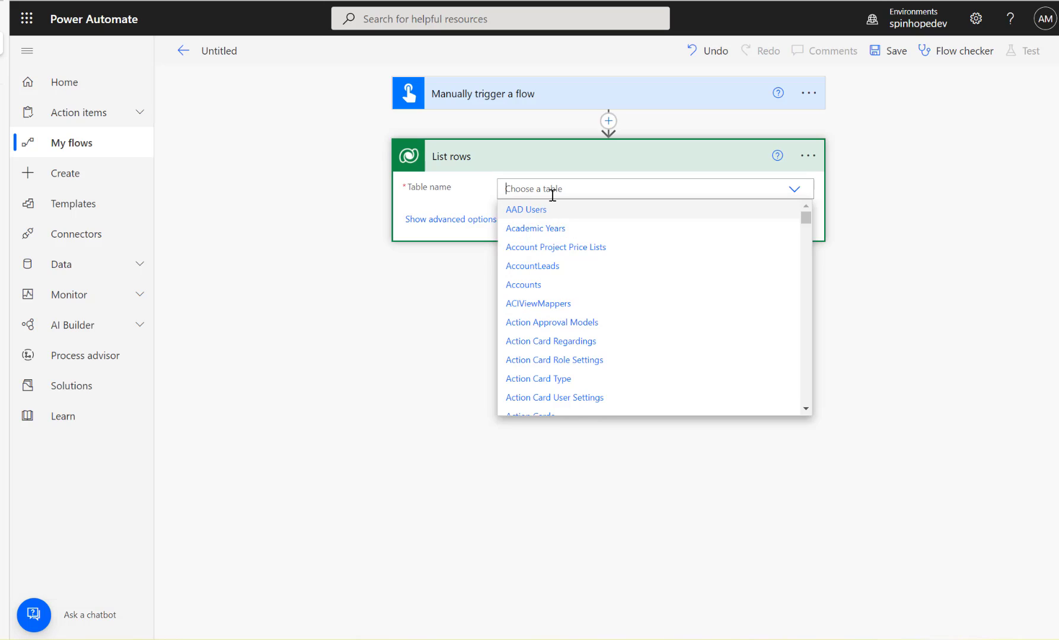
{"action": "type", "text": "Sport"}
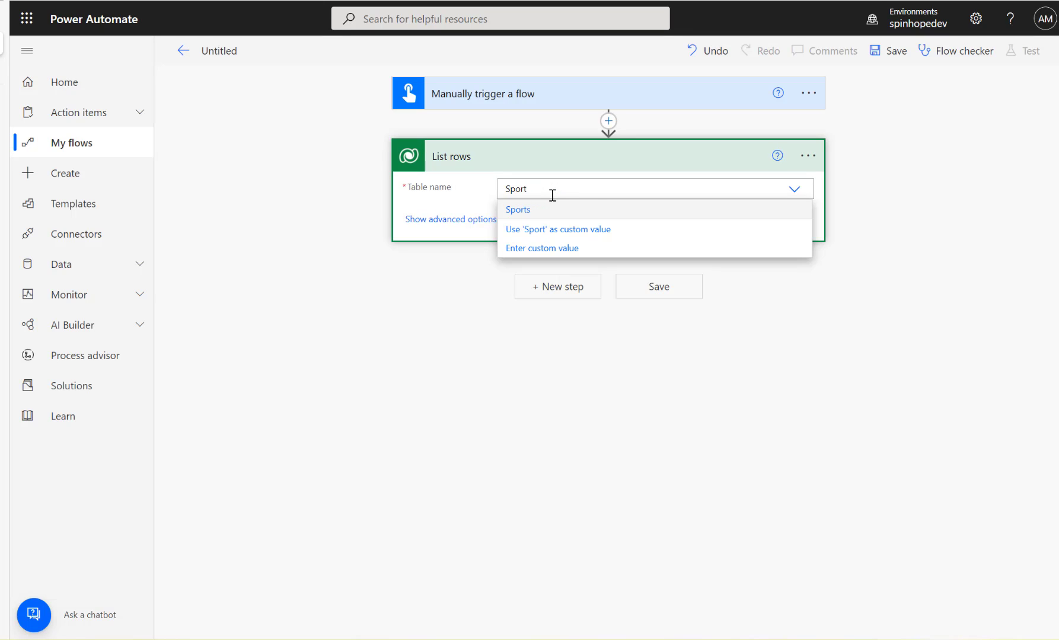
{"action": "left_click", "coordinate": [552, 212]}
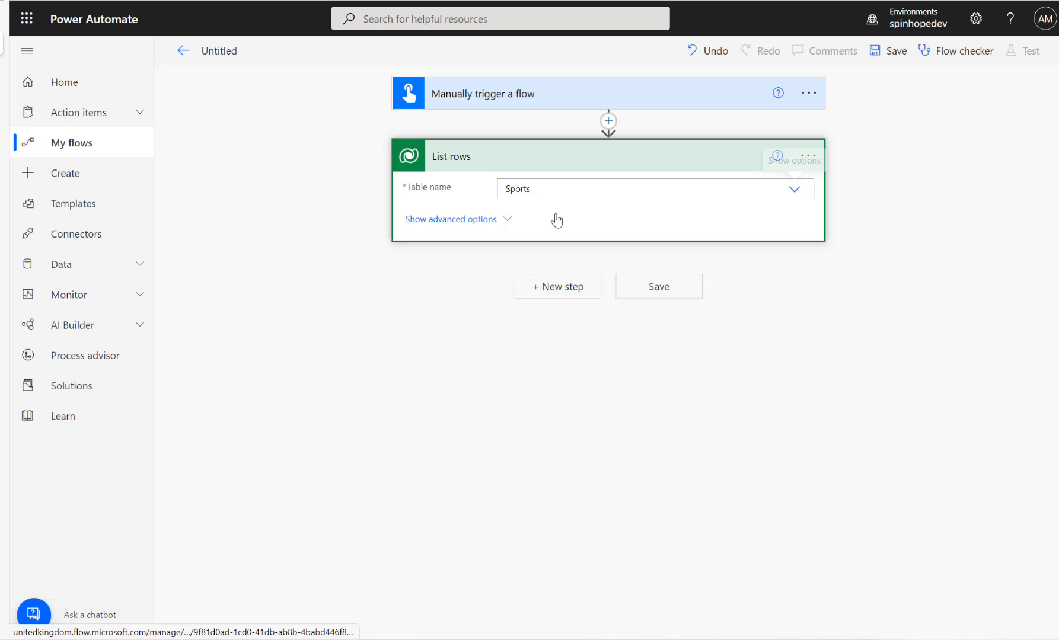
- Show the List rows advanced options, including Filter rows and Row count
{"action": "left_click", "coordinate": [485, 221]}
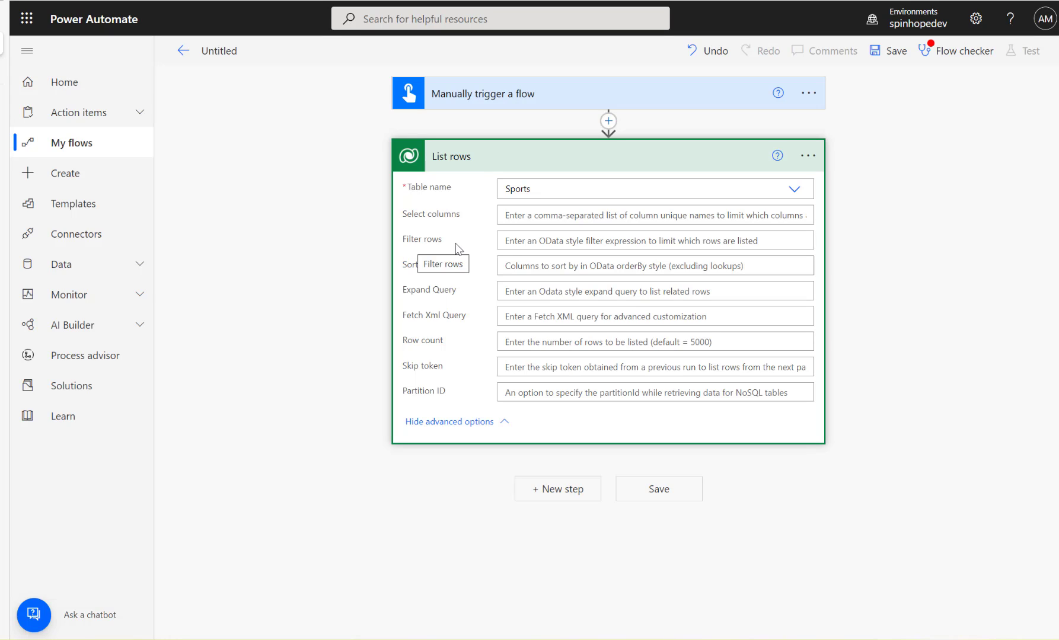
{"action": "left_click", "coordinate": [533, 242]}
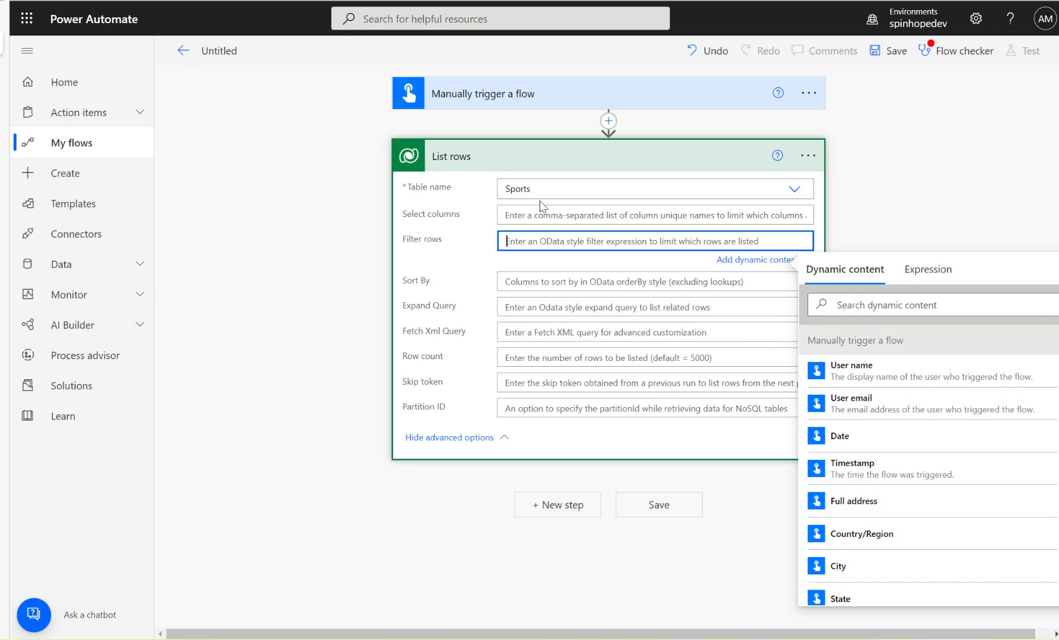
{"action": "left_click", "coordinate": [532, 162]}
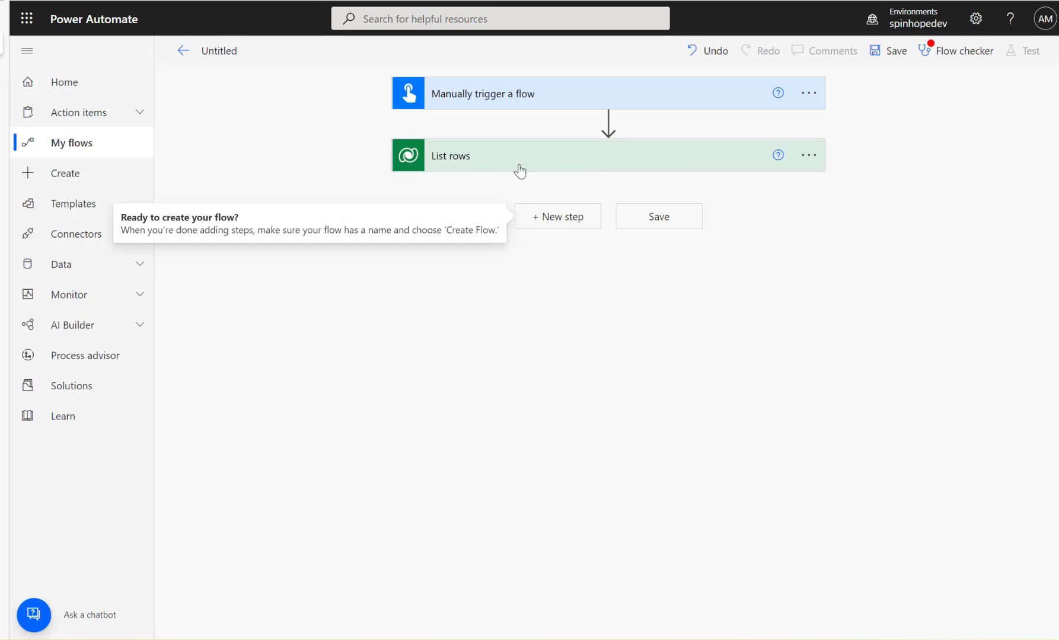
{"action": "left_click", "coordinate": [522, 166]}
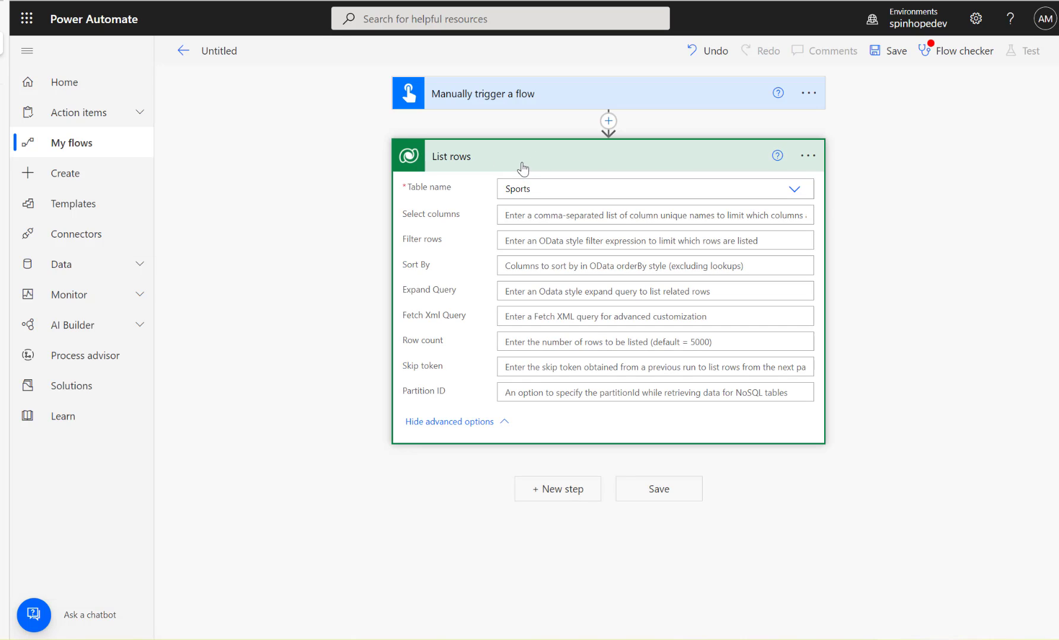
- Start adding another step, search for 'f', then cancel the new step
{"action": "left_click", "coordinate": [553, 489]}
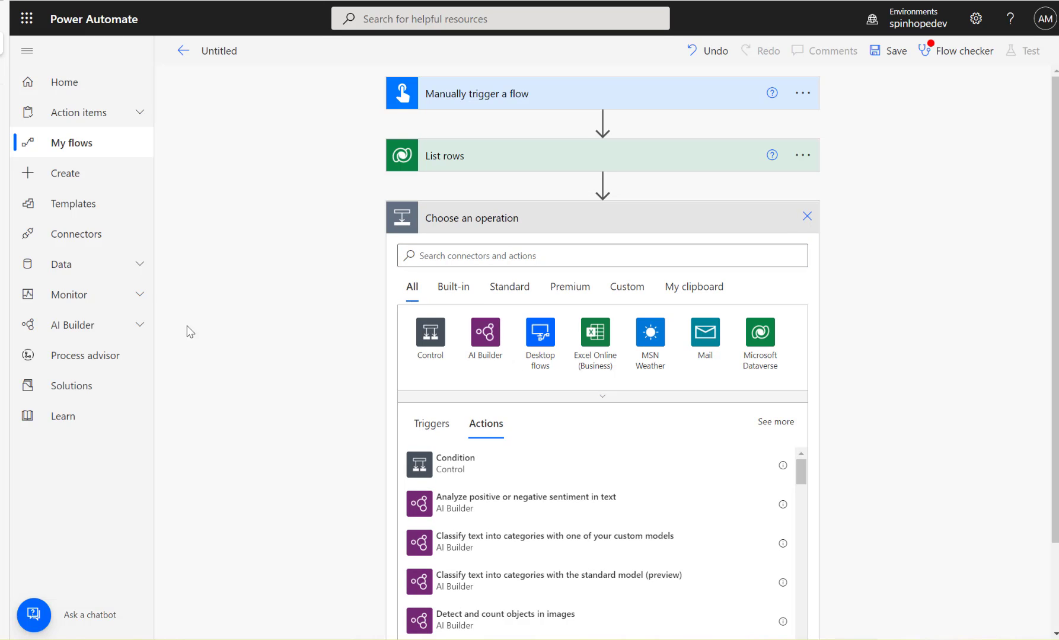
{"action": "left_click", "coordinate": [439, 255]}
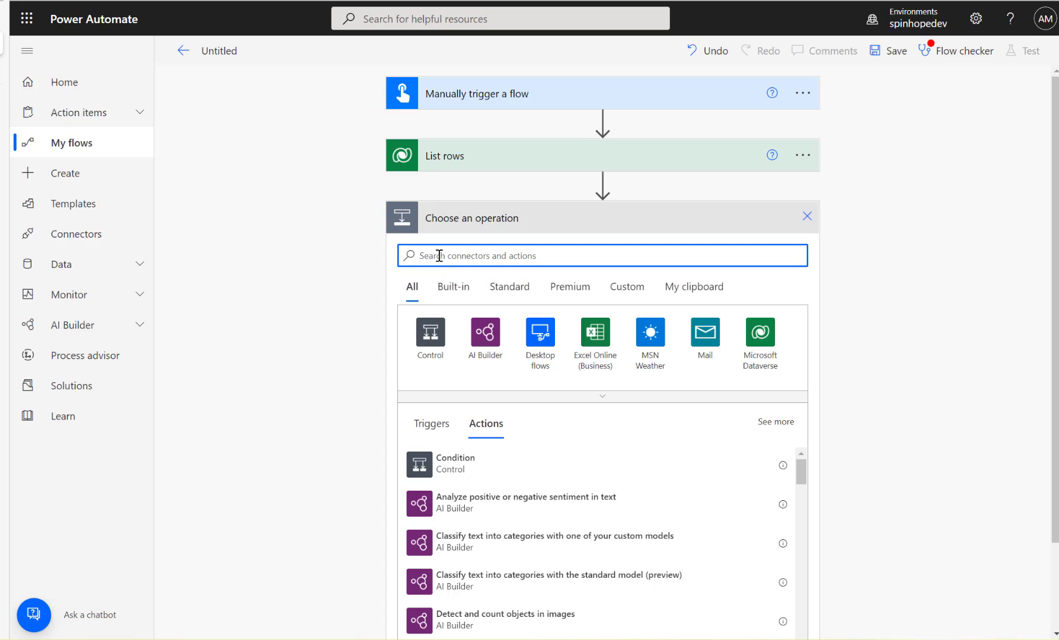
{"action": "type", "text": "filter"}
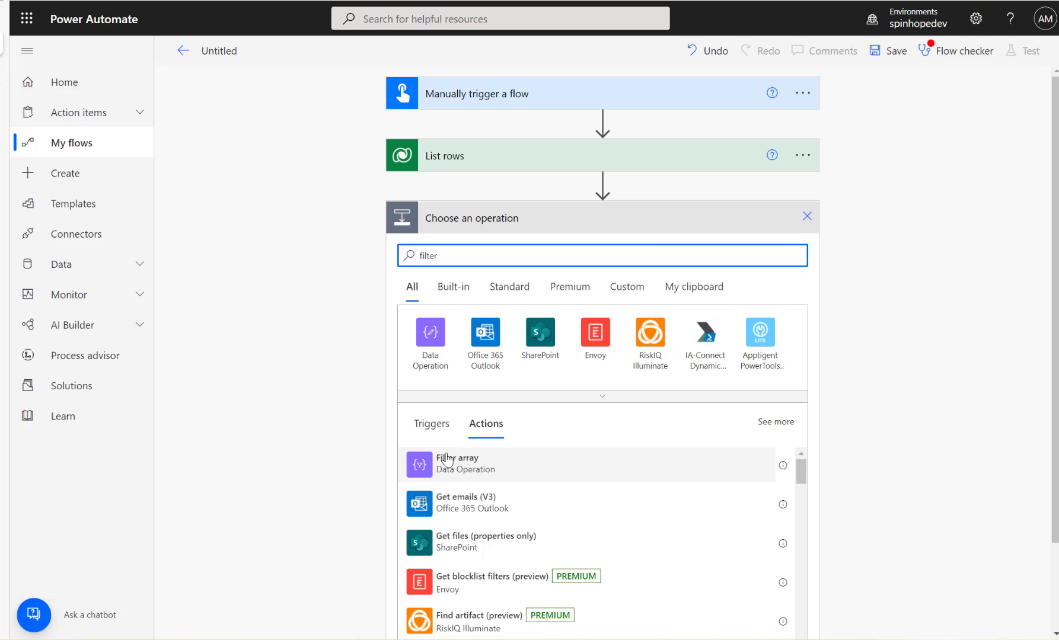
{"action": "left_click", "coordinate": [807, 217]}
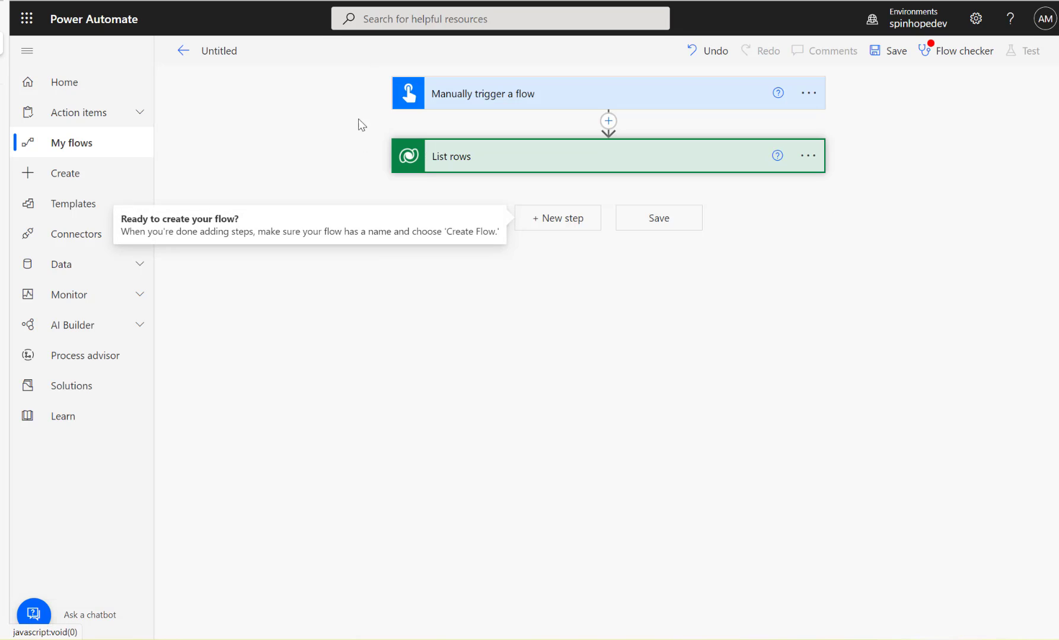
- Rename the flow to 'Demo Lookup Column by Text Filter'
{"action": "left_click", "coordinate": [449, 161]}
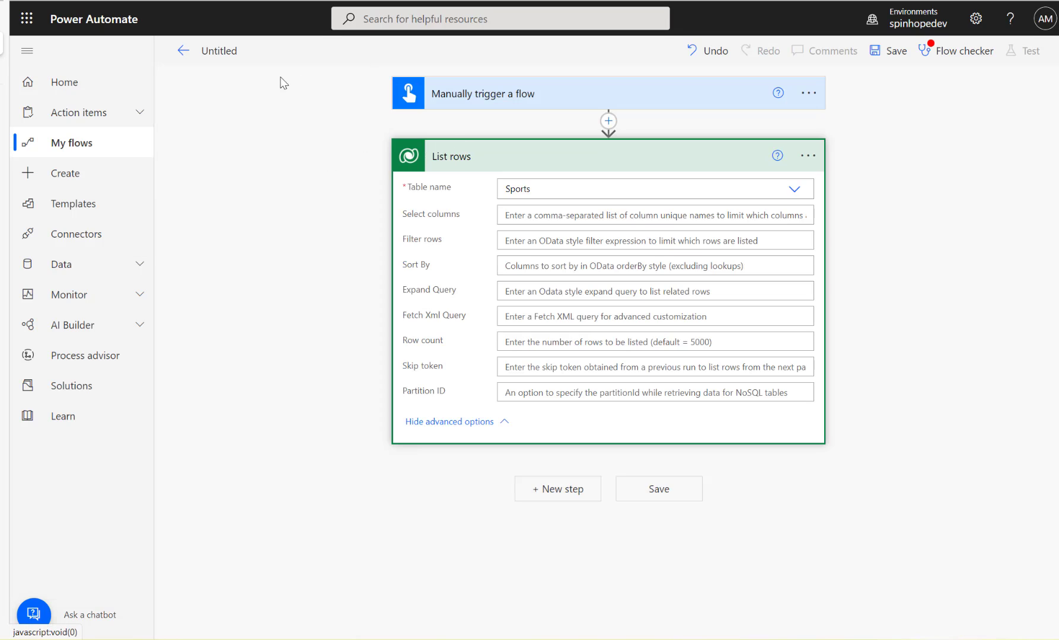
{"action": "left_click", "coordinate": [217, 52]}
{"action": "type", "text": "Demo "}
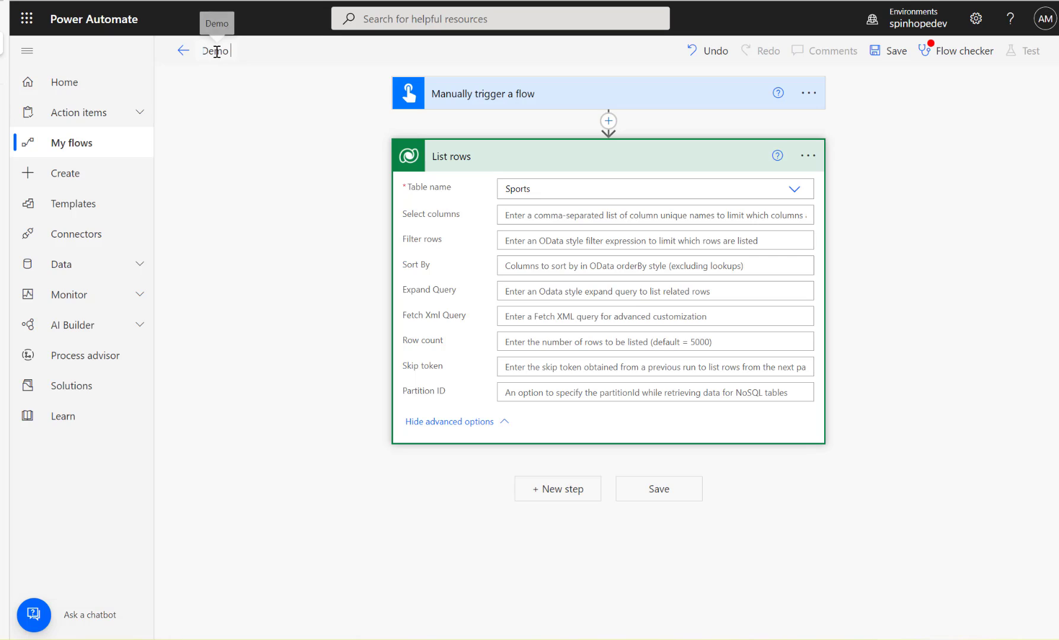
{"action": "type", "text": "Lookup"}
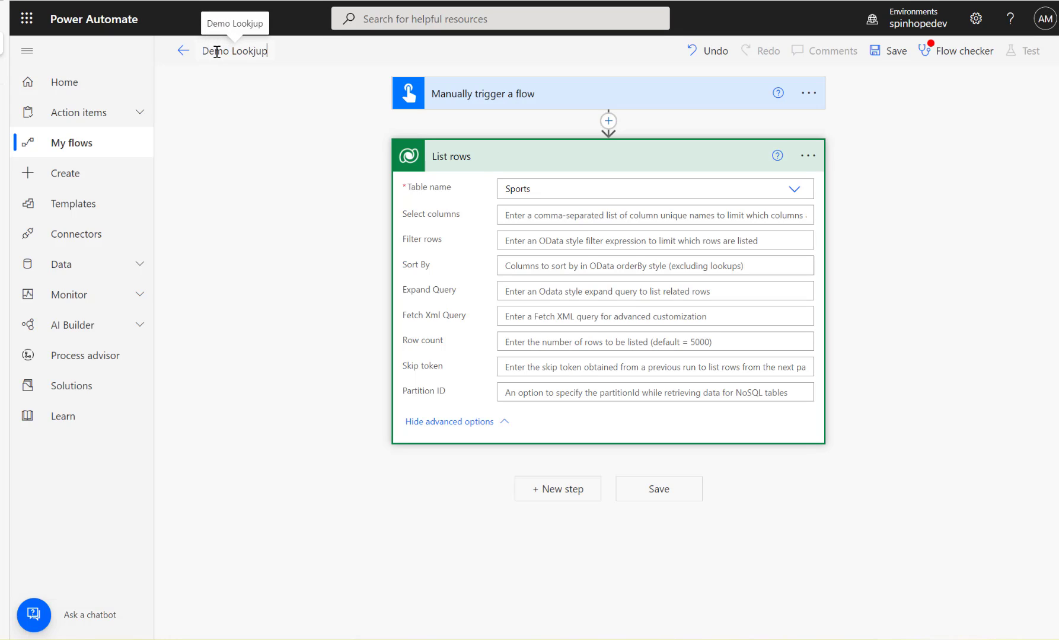
{"action": "key", "text": "BackSpace"}
{"action": "key", "text": "BackSpace"}
{"action": "type", "text": "up Column"}
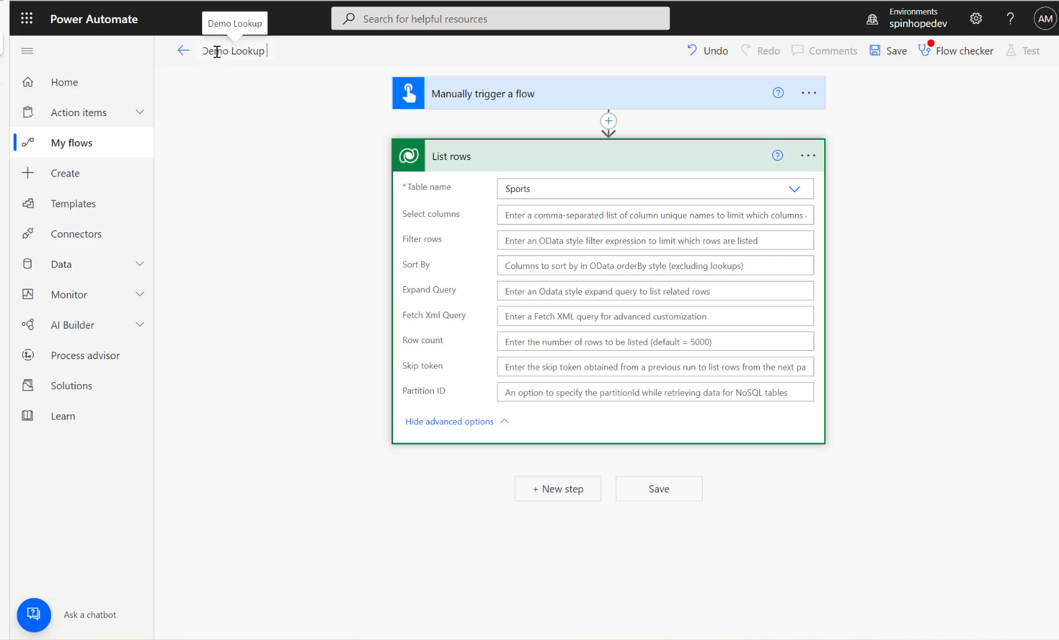
{"action": "type", "text": " by"}
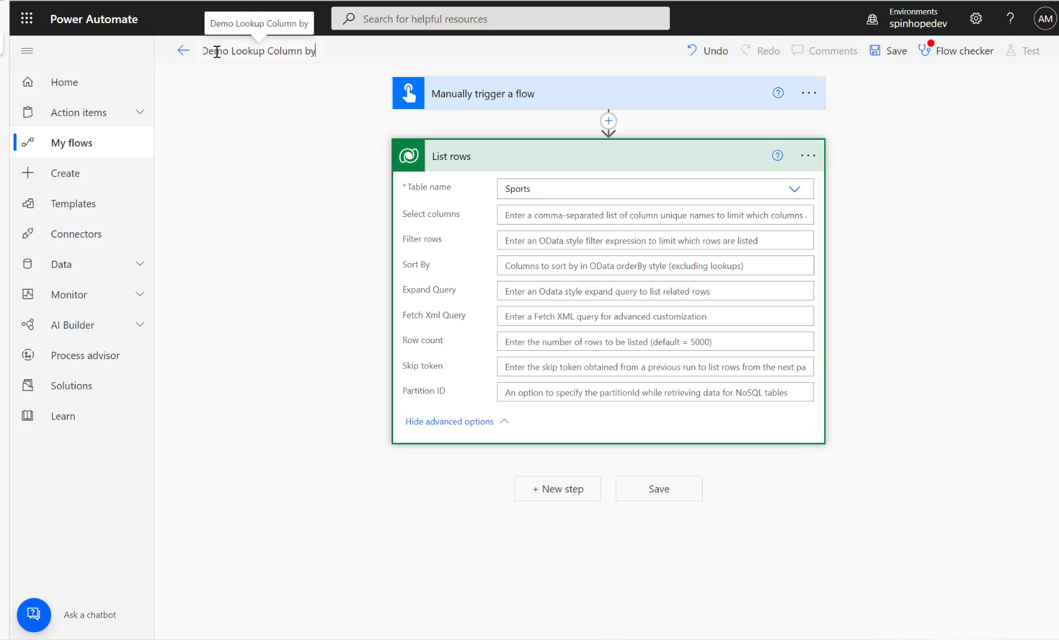
{"action": "type", "text": " Text Filter"}
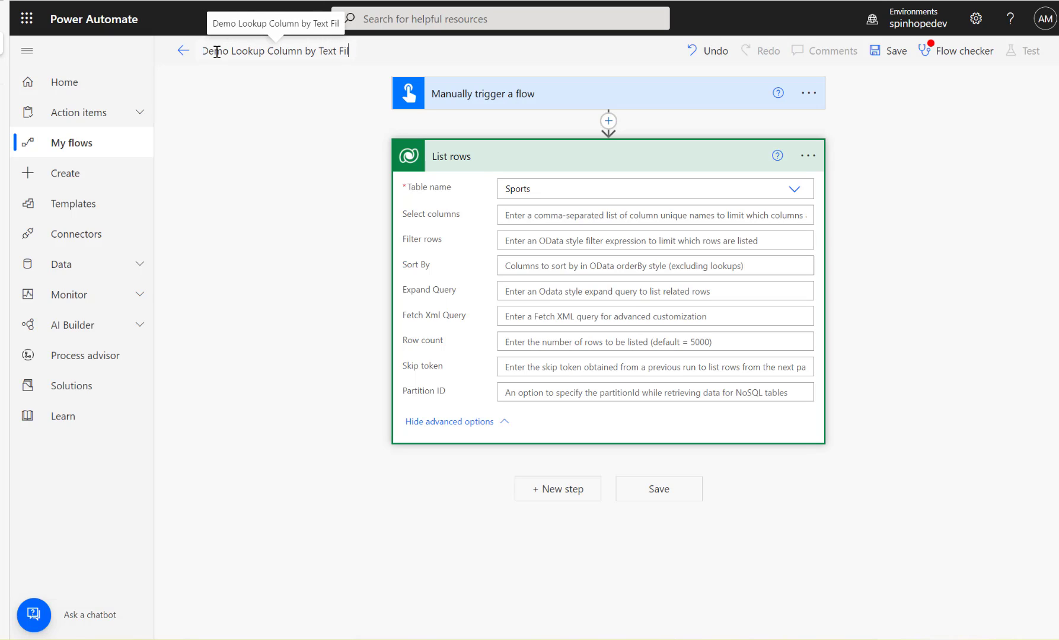
- Save the flow and run a manual test of it
{"action": "left_click", "coordinate": [884, 62]}
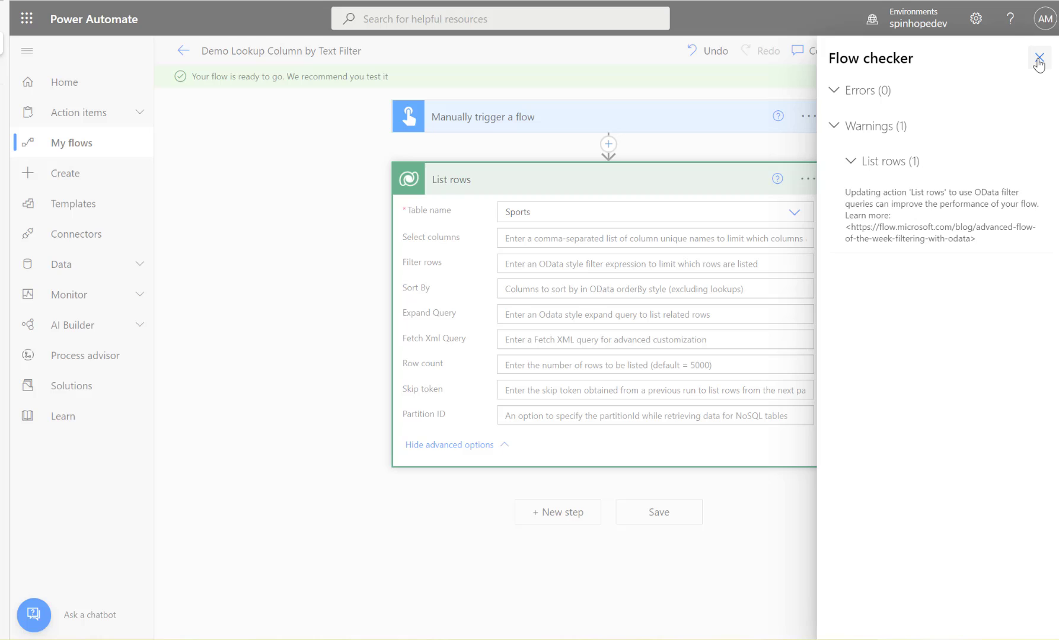
{"action": "left_click", "coordinate": [1039, 59]}
{"action": "left_click", "coordinate": [1027, 55]}
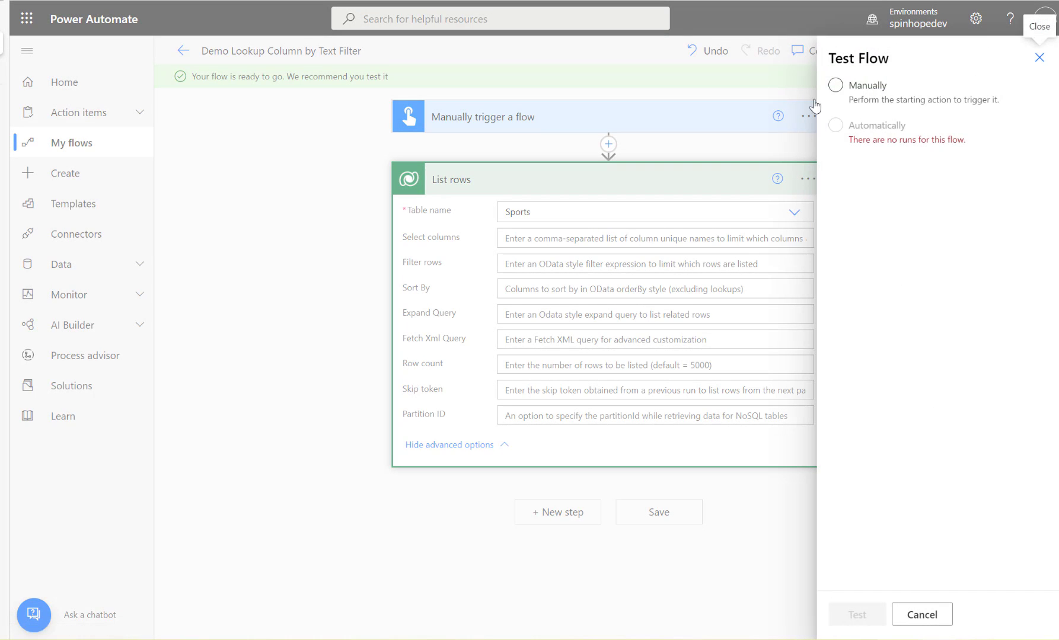
{"action": "left_click", "coordinate": [836, 85]}
{"action": "left_click", "coordinate": [856, 614]}
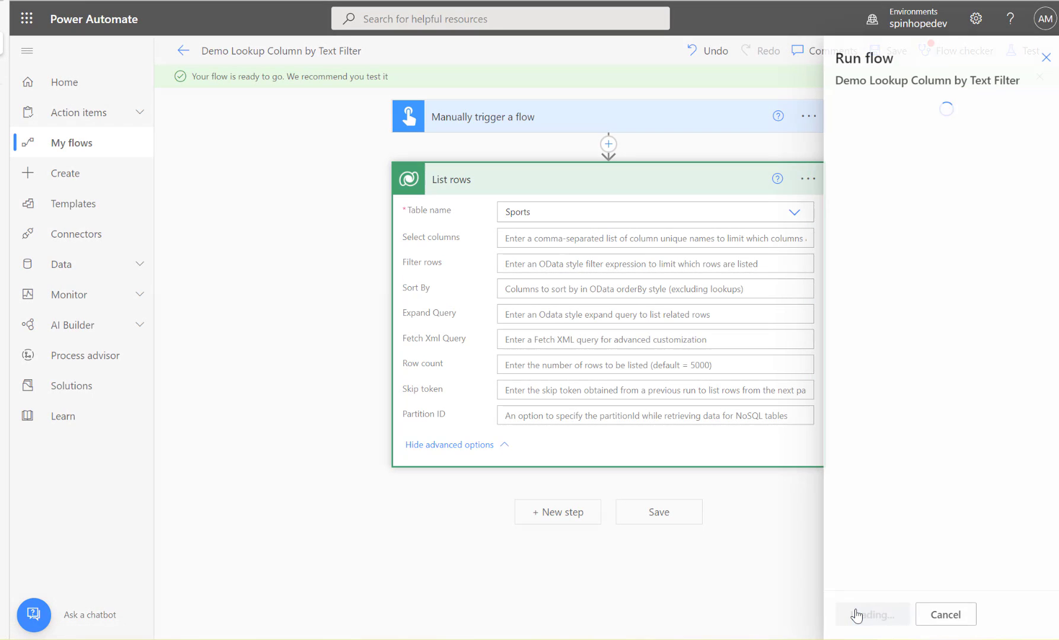
{"action": "left_click", "coordinate": [857, 615]}
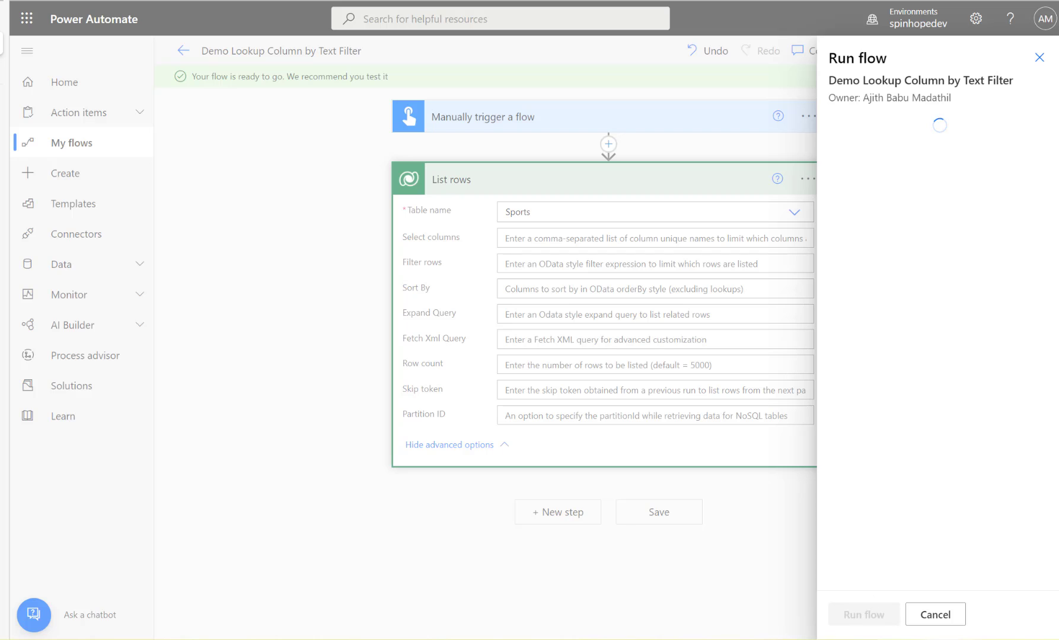
- Open the List rows run details and raw outputs, then search for 'ajb_ty'
{"action": "left_click", "coordinate": [856, 614]}
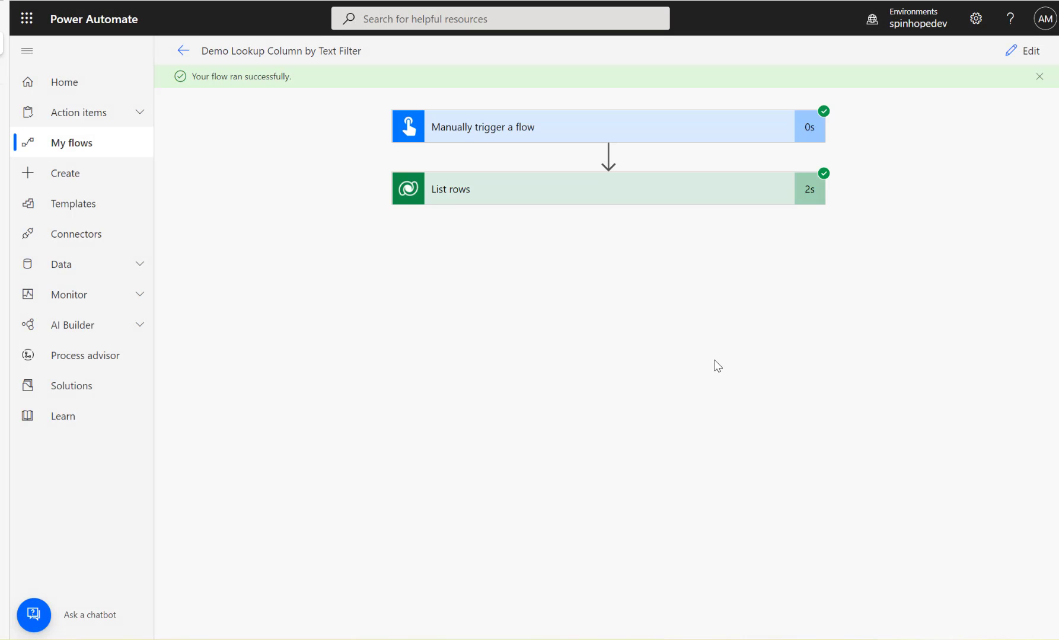
{"action": "left_click", "coordinate": [501, 196]}
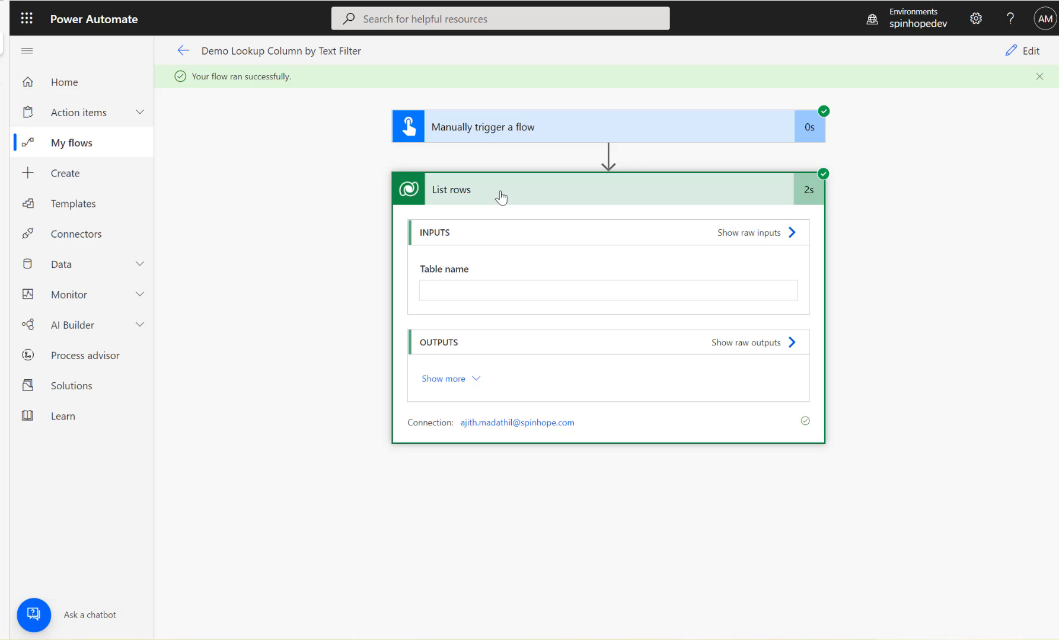
{"action": "left_click", "coordinate": [465, 381]}
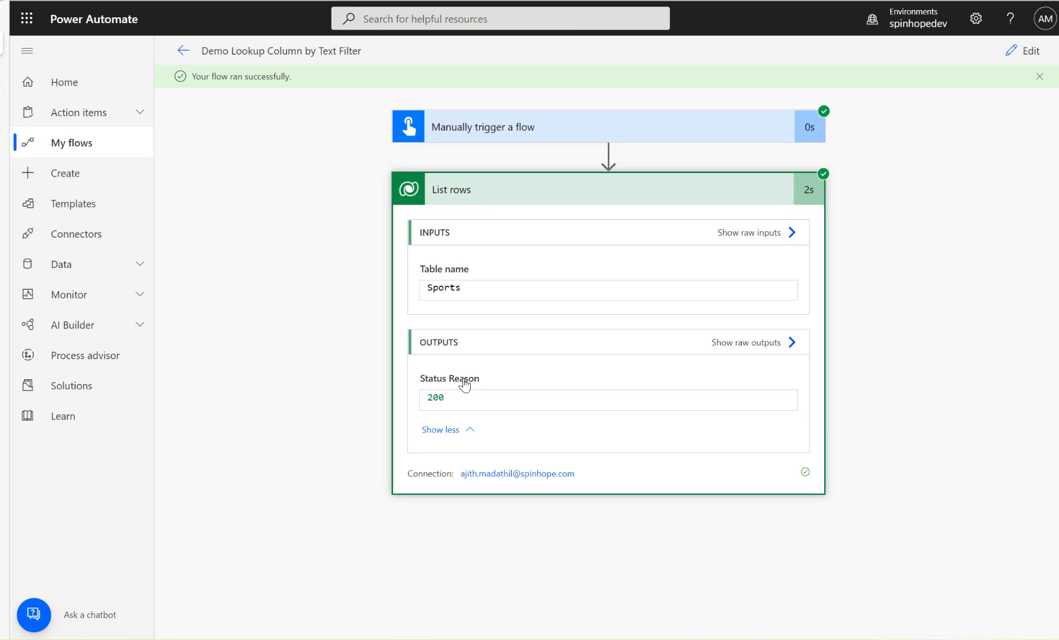
{"action": "left_click", "coordinate": [756, 343]}
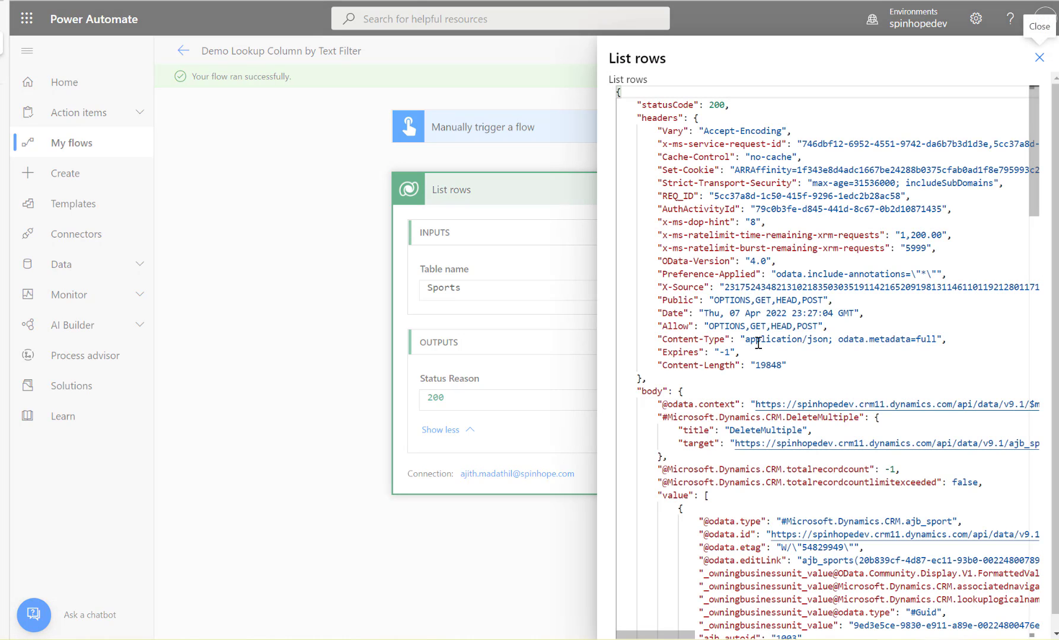
{"action": "scroll", "coordinate": [753, 341], "scroll_direction": "down", "scroll_amount": 4}
{"action": "key", "text": "ctrl+f"}
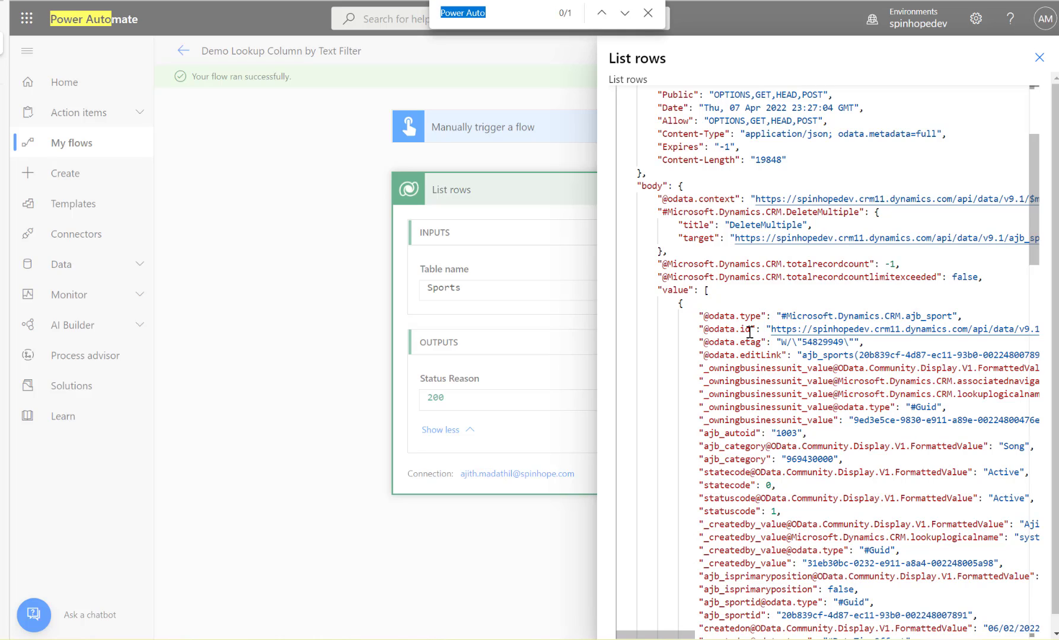
{"action": "type", "text": "ajb_type"}
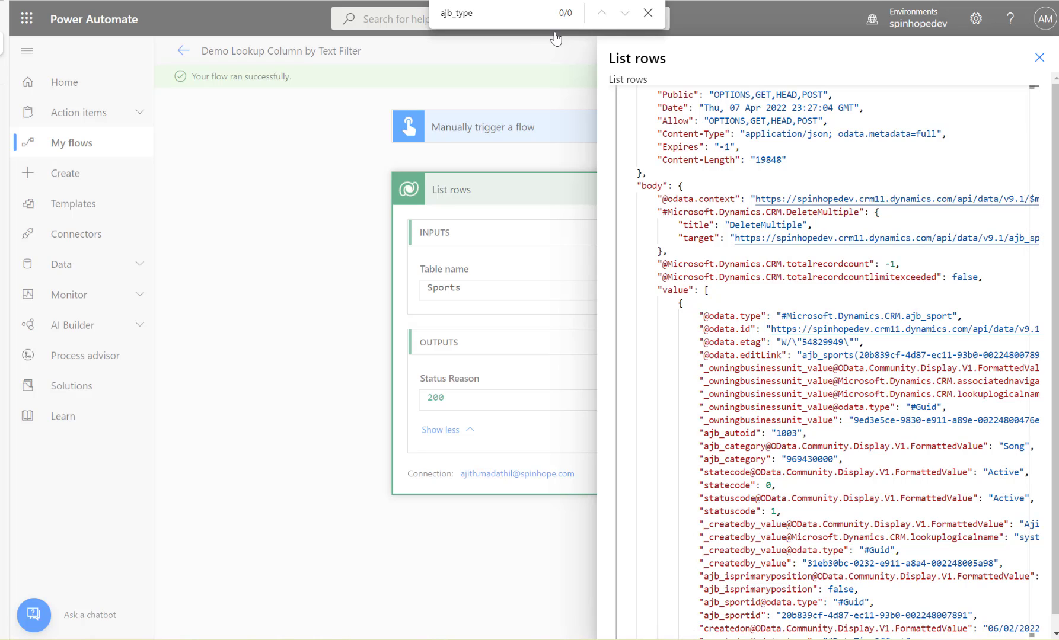
- Locate ajb_type (Rugby, 969430002) in the raw JSON and copy its FormattedValue property name
{"action": "left_click", "coordinate": [645, 17]}
{"action": "left_click", "coordinate": [901, 119]}
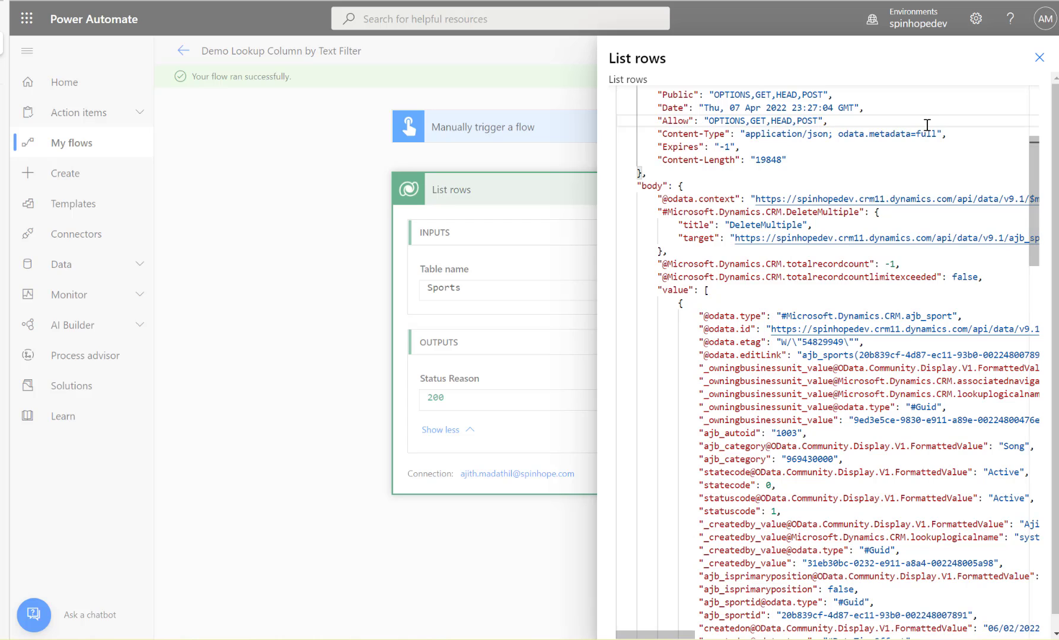
{"action": "key", "text": "ctrl+f"}
{"action": "type", "text": "ajb_"}
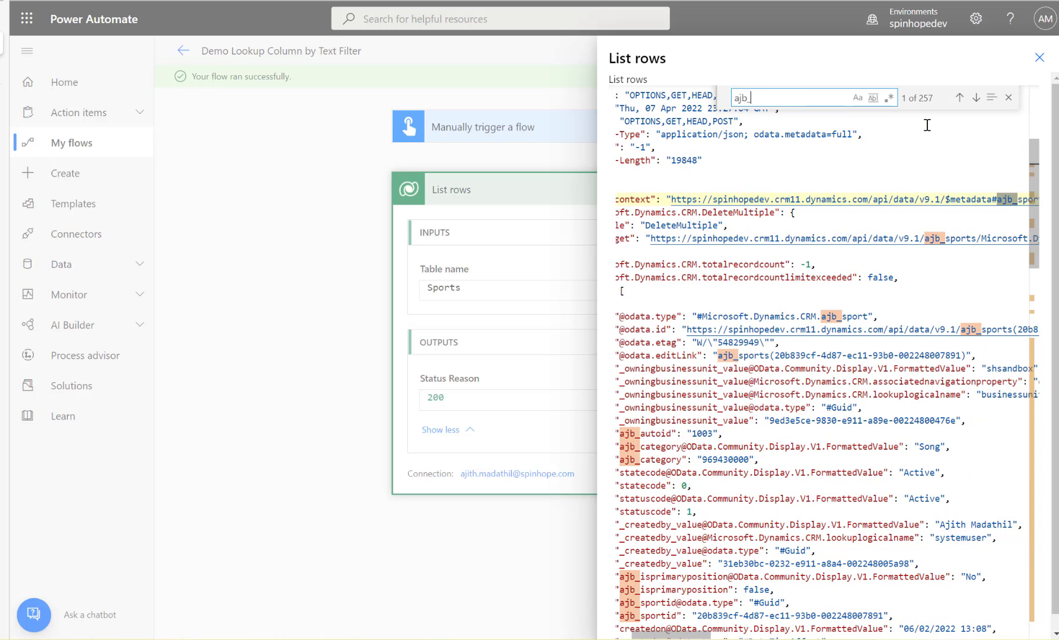
{"action": "type", "text": "type"}
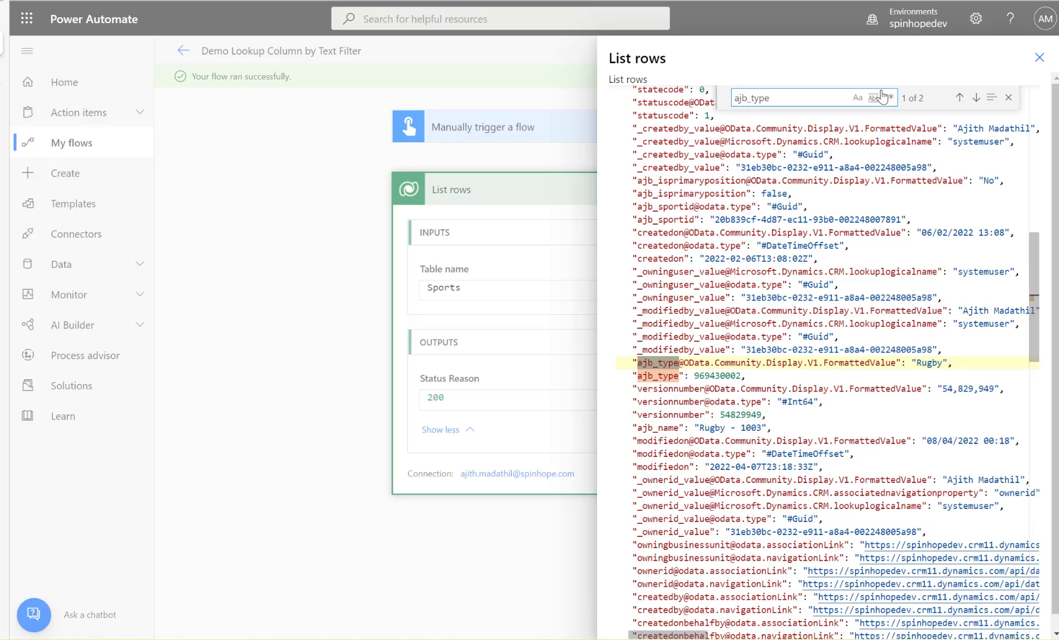
{"action": "left_click", "coordinate": [636, 364]}
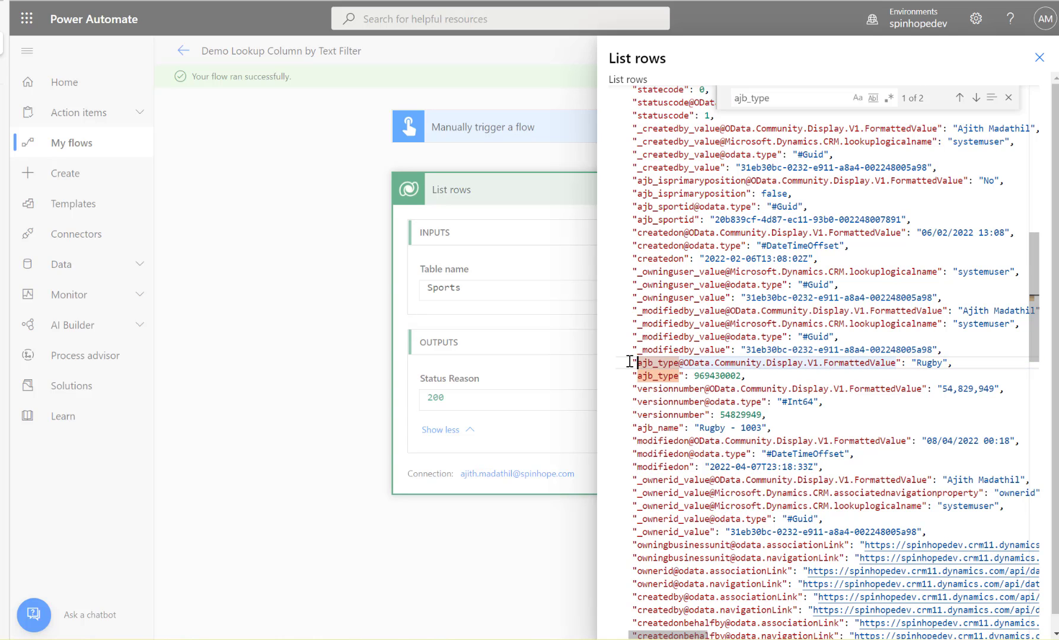
{"action": "left_click_drag", "start_coordinate": [630, 360], "coordinate": [630, 361]}
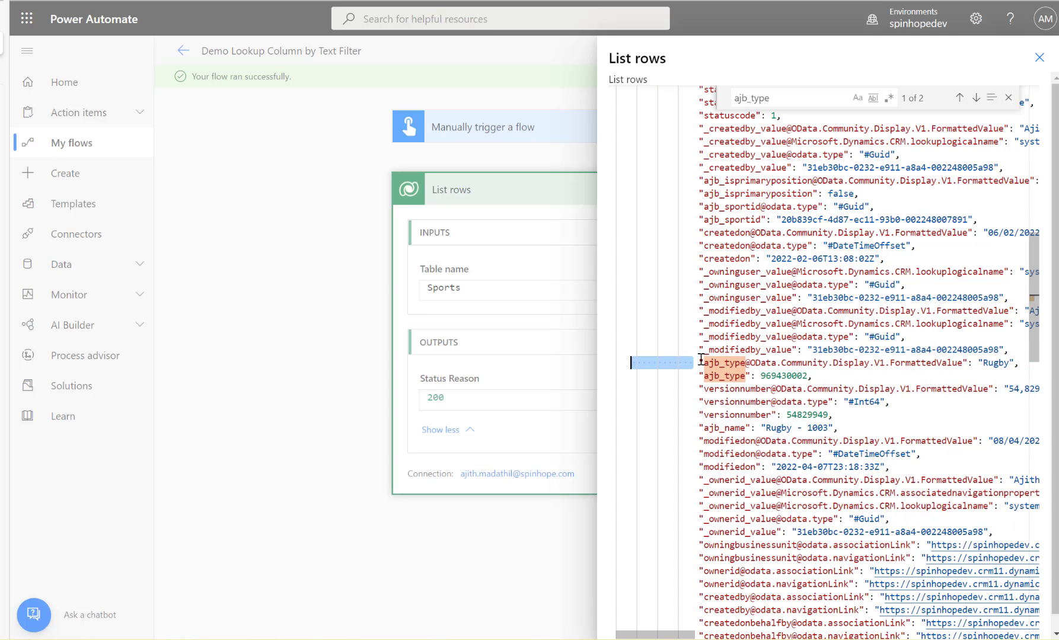
{"action": "left_click_drag", "start_coordinate": [701, 359], "coordinate": [1020, 363]}
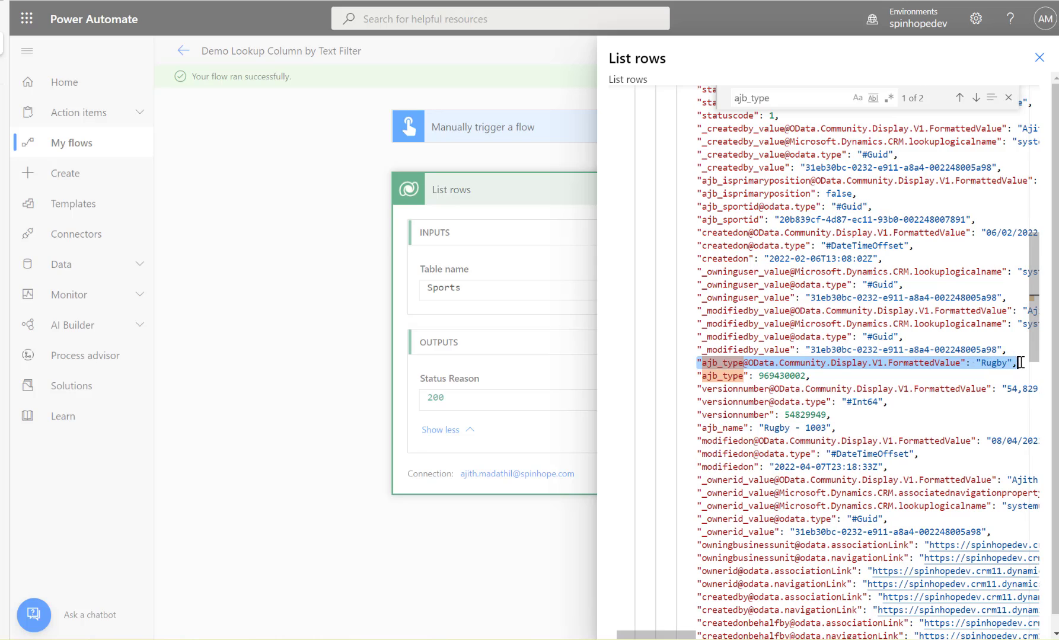
{"action": "left_click", "coordinate": [703, 377]}
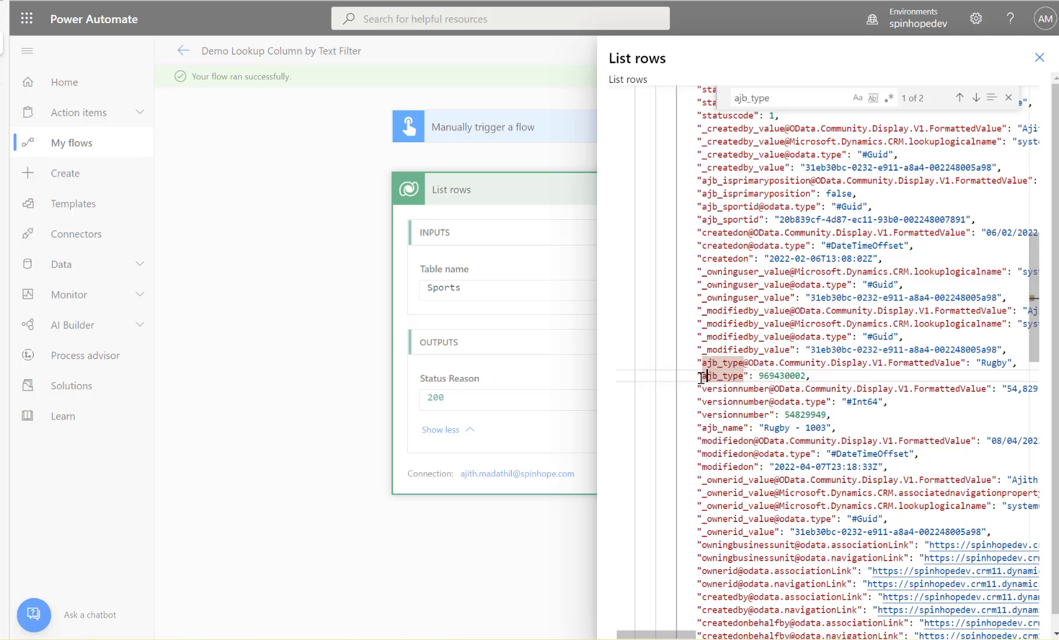
{"action": "left_click_drag", "start_coordinate": [703, 377], "coordinate": [824, 378]}
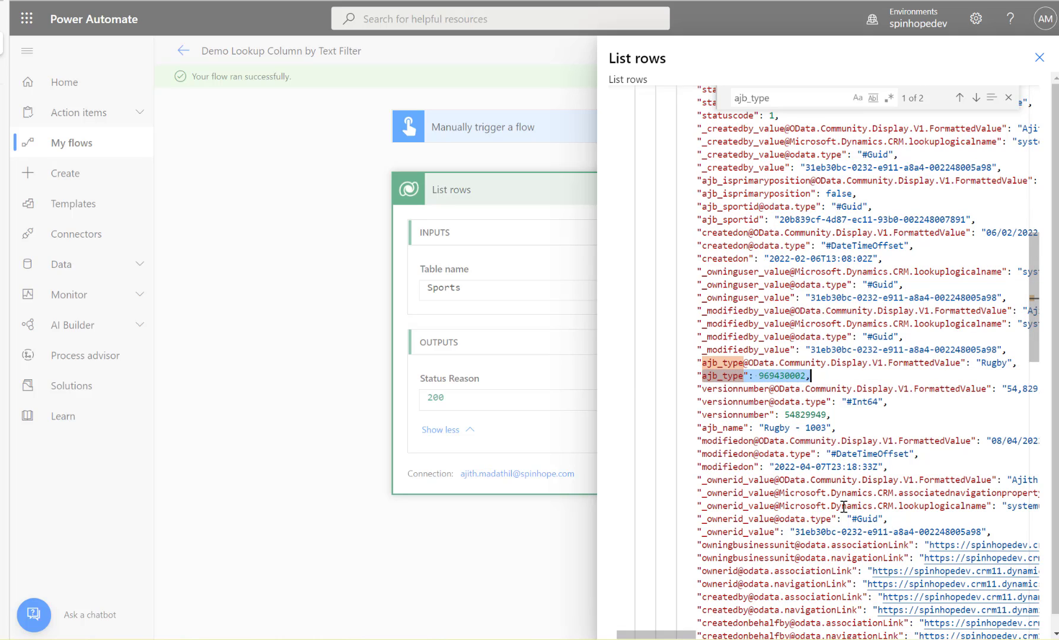
{"action": "left_click", "coordinate": [703, 364]}
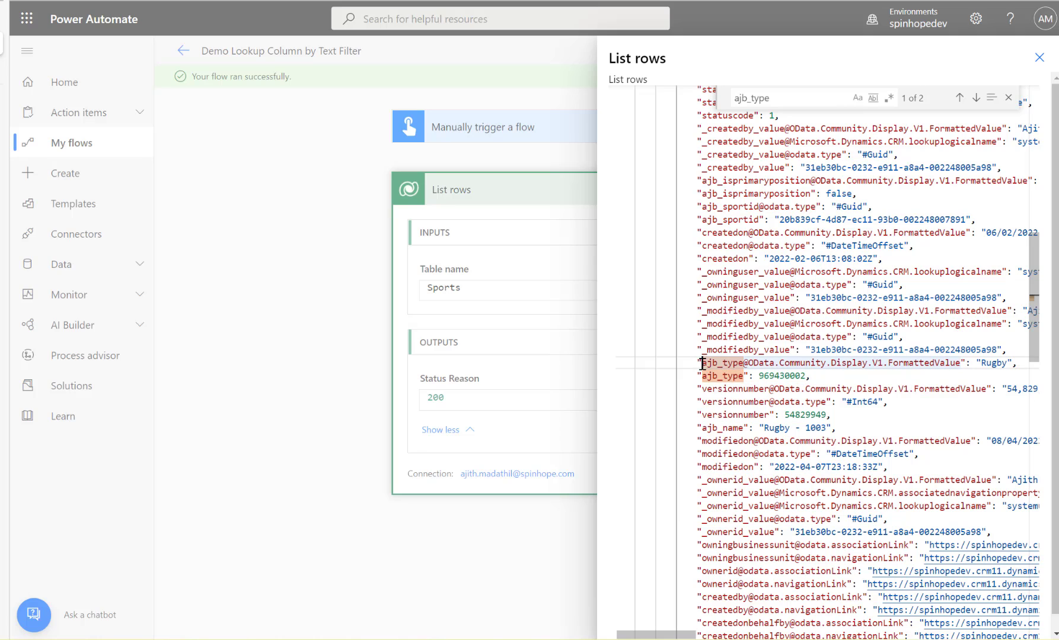
{"action": "left_click_drag", "start_coordinate": [734, 364], "coordinate": [955, 363]}
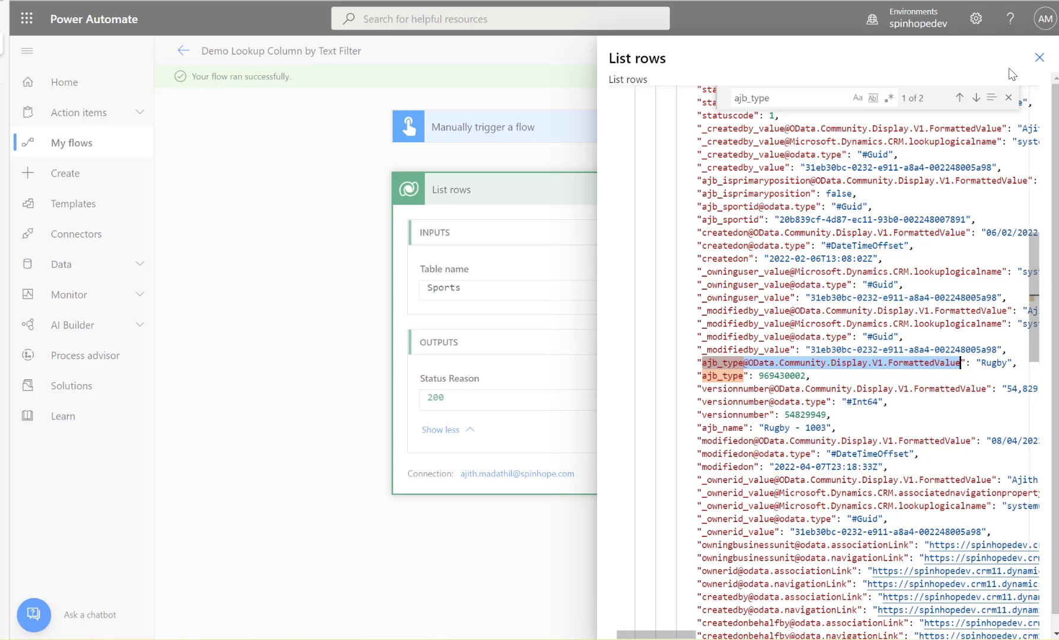
{"action": "left_click", "coordinate": [1039, 58]}
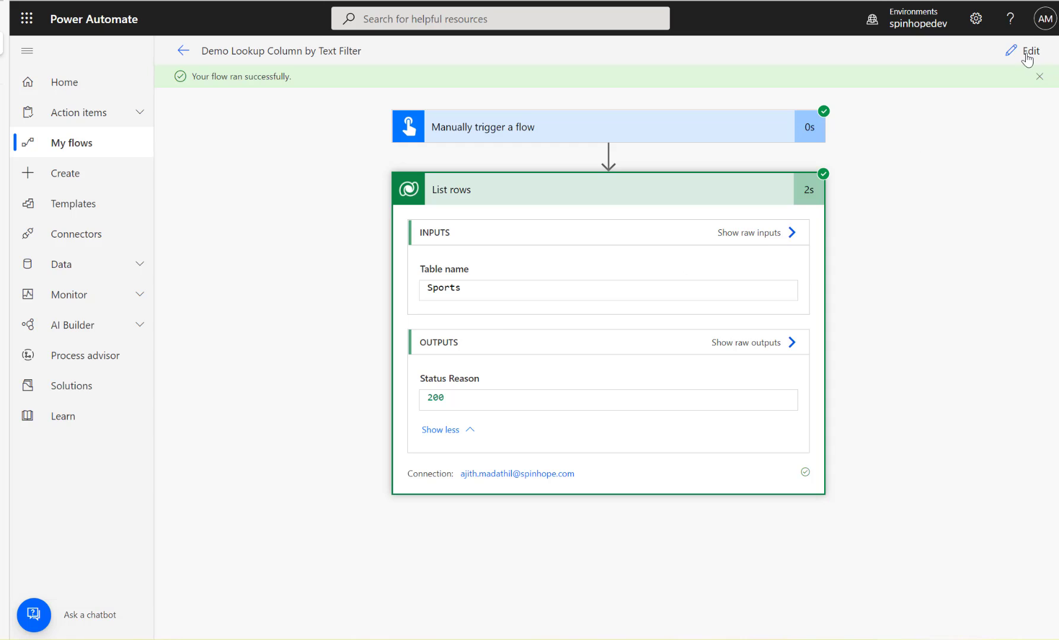
- Add a Filter array step after List rows that filters the List rows value
{"action": "left_click", "coordinate": [1024, 51]}
{"action": "left_click", "coordinate": [565, 490]}
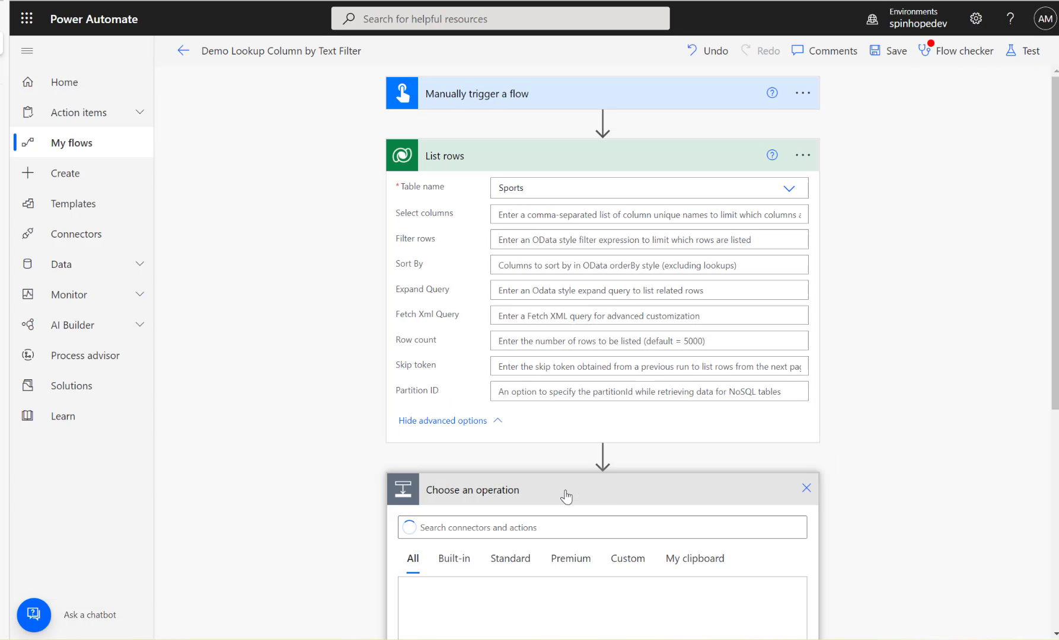
{"action": "type", "text": "filter"}
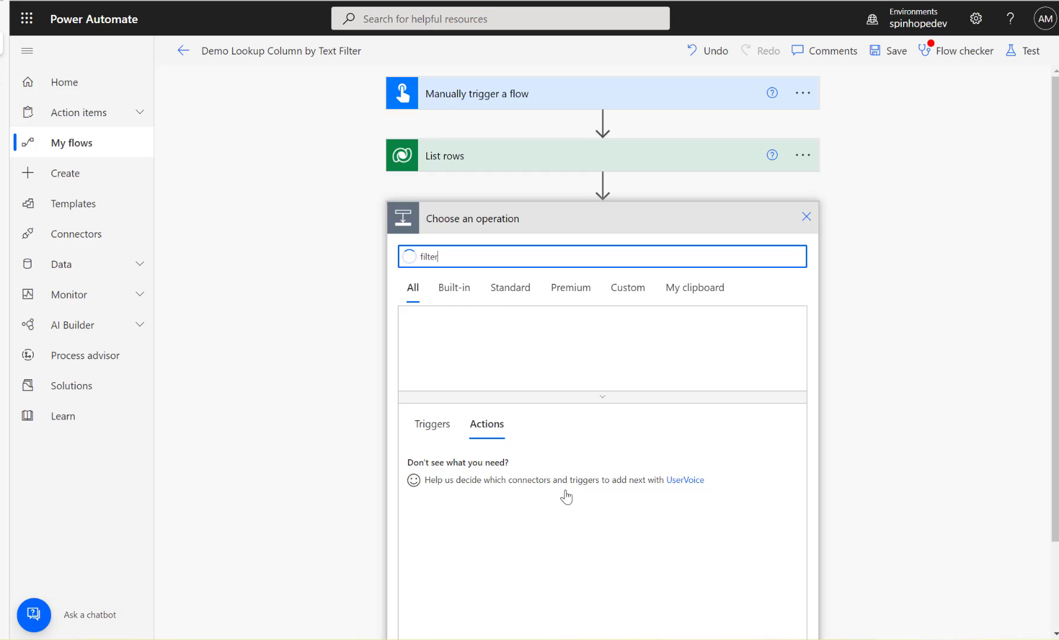
{"action": "left_click", "coordinate": [452, 468]}
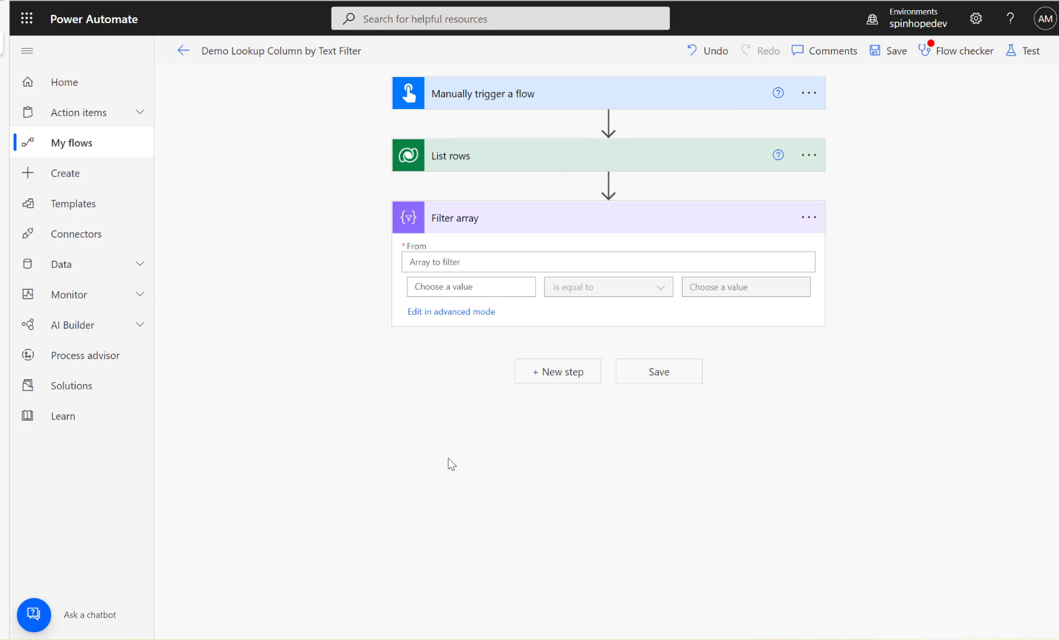
{"action": "left_click", "coordinate": [469, 262]}
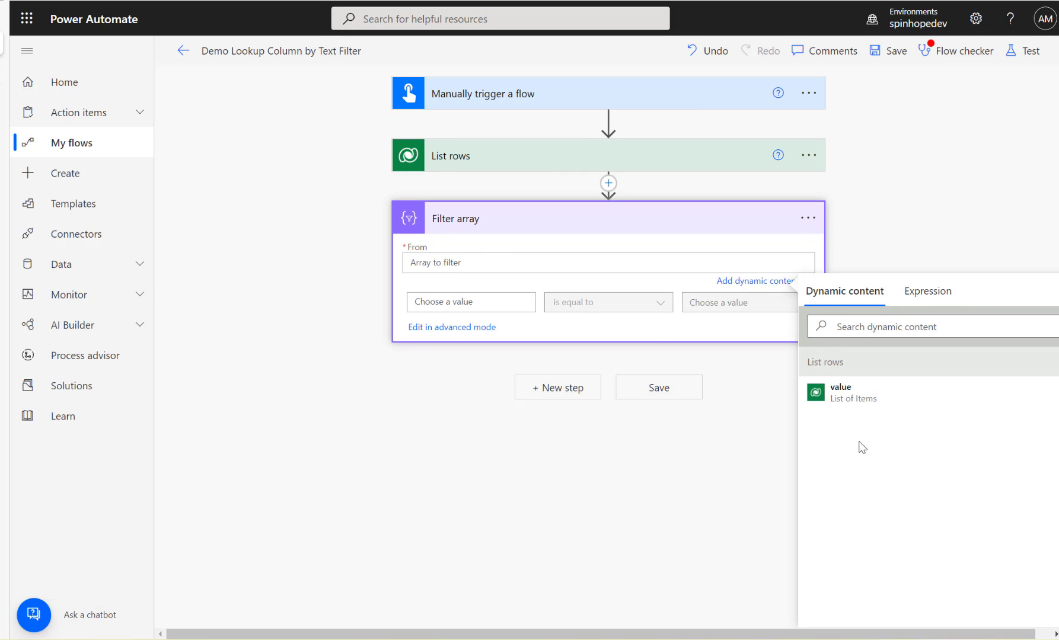
{"action": "left_click", "coordinate": [838, 396]}
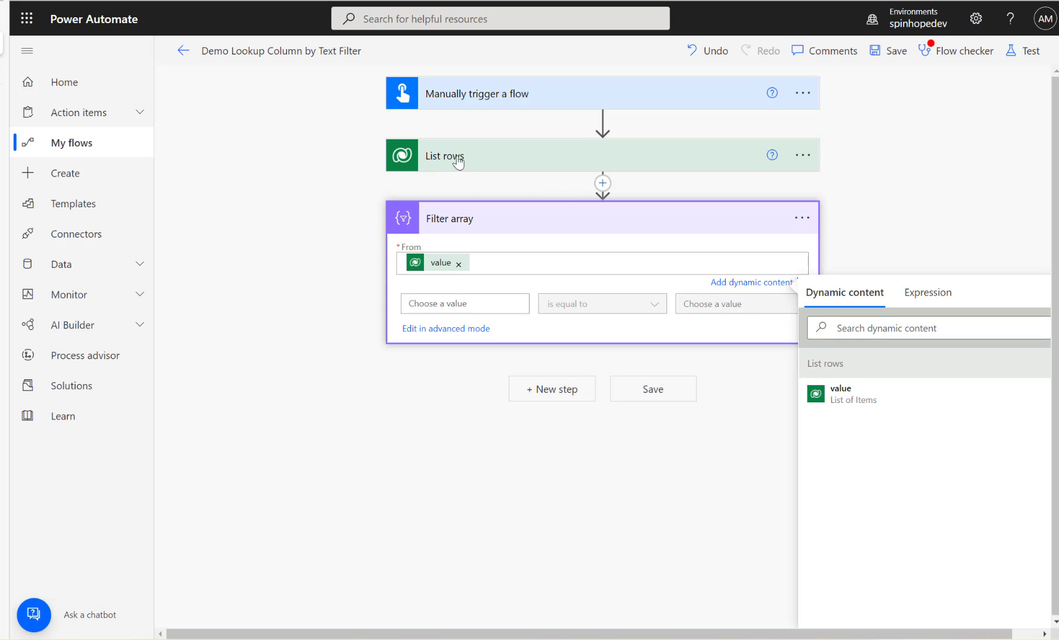
- Set the condition to item()?['ajb_type…FormattedValue'] is equal to Rugby
{"action": "left_click", "coordinate": [474, 303]}
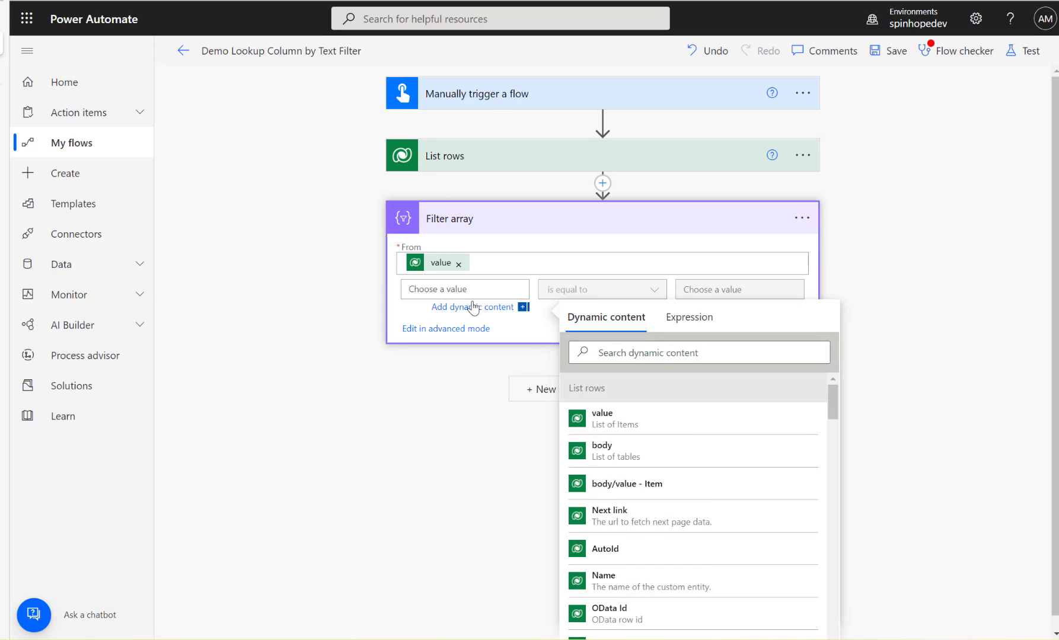
{"action": "left_click", "coordinate": [691, 323]}
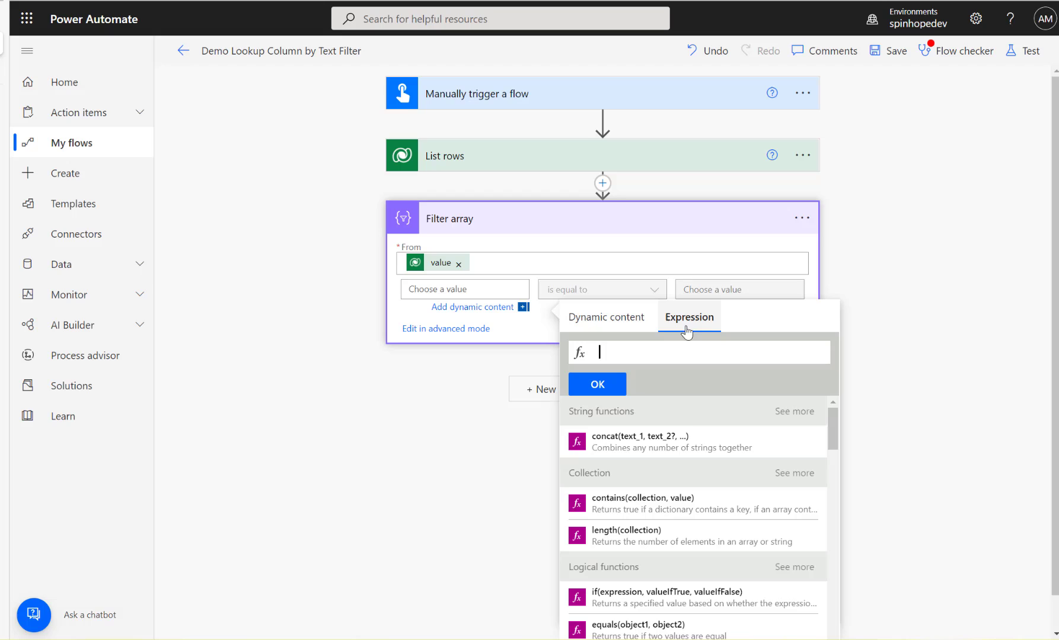
{"action": "type", "text": "item"}
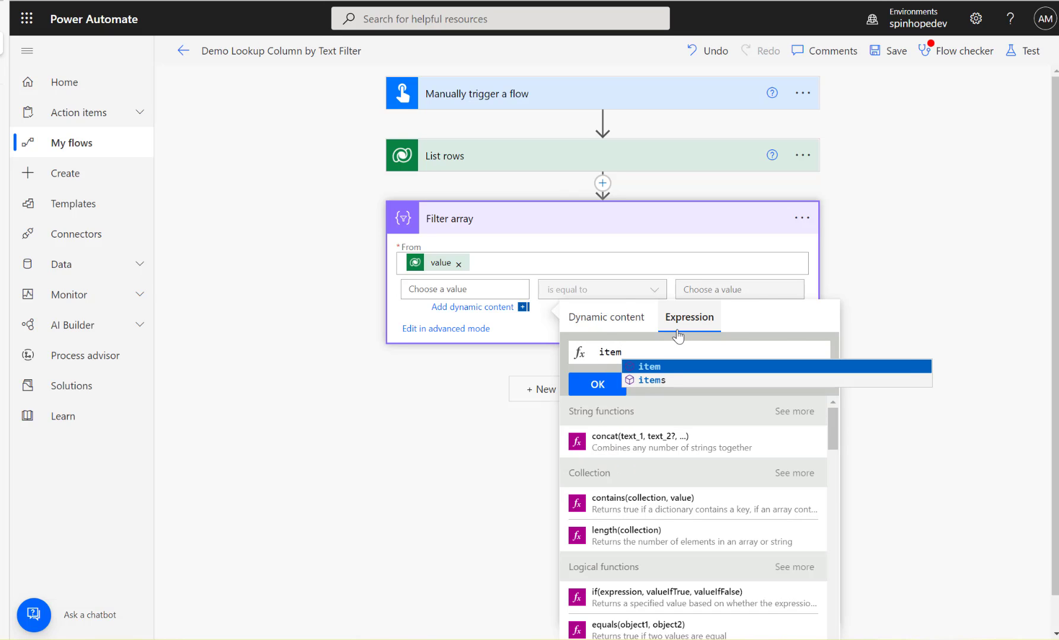
{"action": "key", "text": "Tab"}
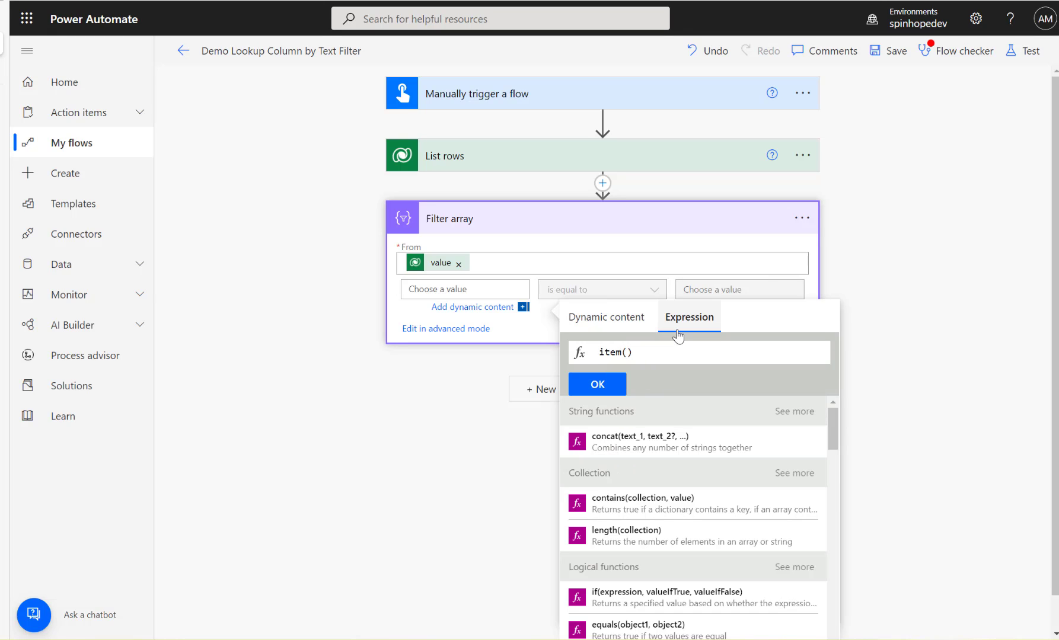
{"action": "type", "text": "?['"}
{"action": "key", "text": "ctrl+v"}
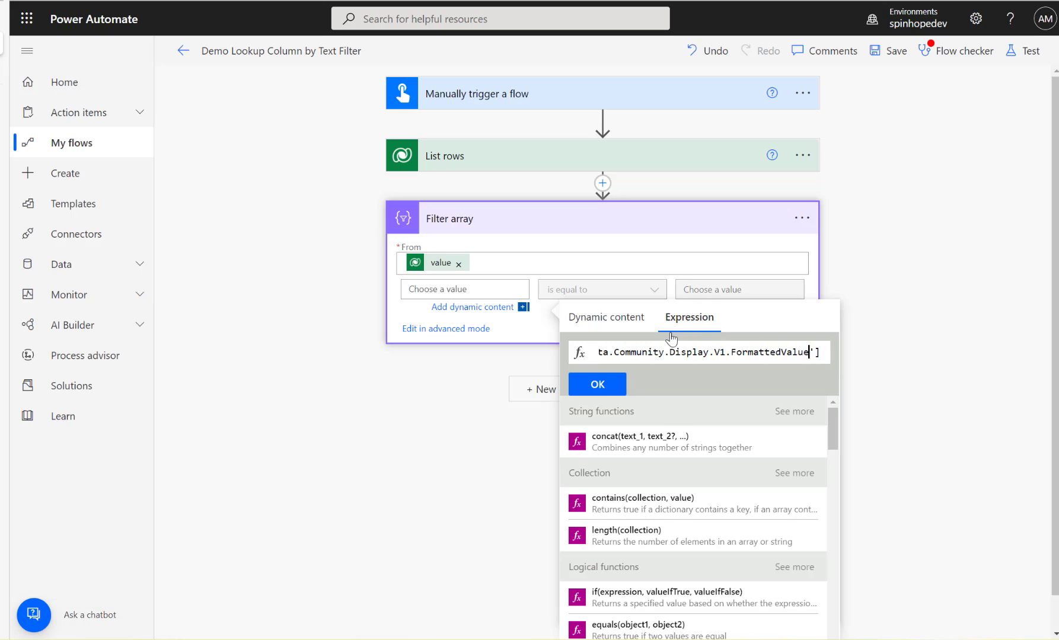
{"action": "left_click", "coordinate": [600, 386]}
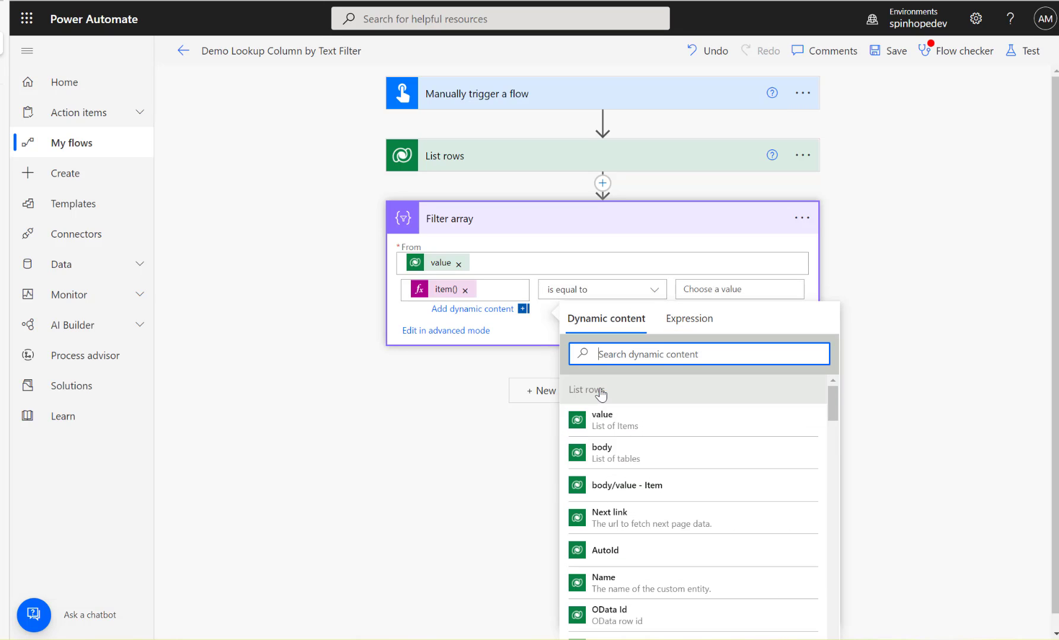
{"action": "left_click", "coordinate": [729, 288]}
{"action": "type", "text": "Rugby"}
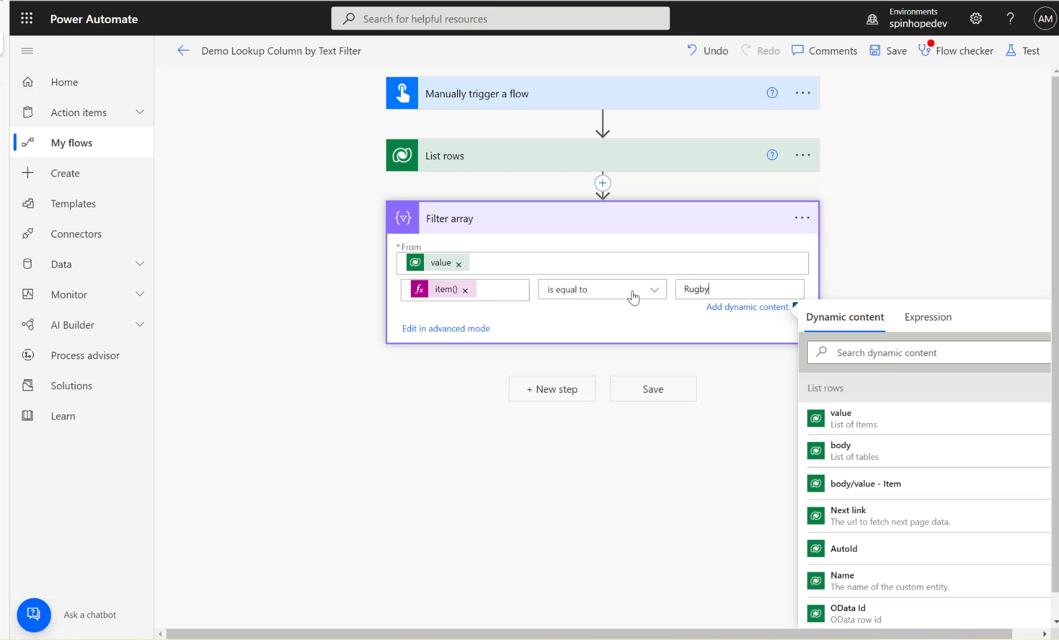
- Save and test-run the flow, then open the Filter array step's raw outputs
{"action": "left_click", "coordinate": [1026, 52]}
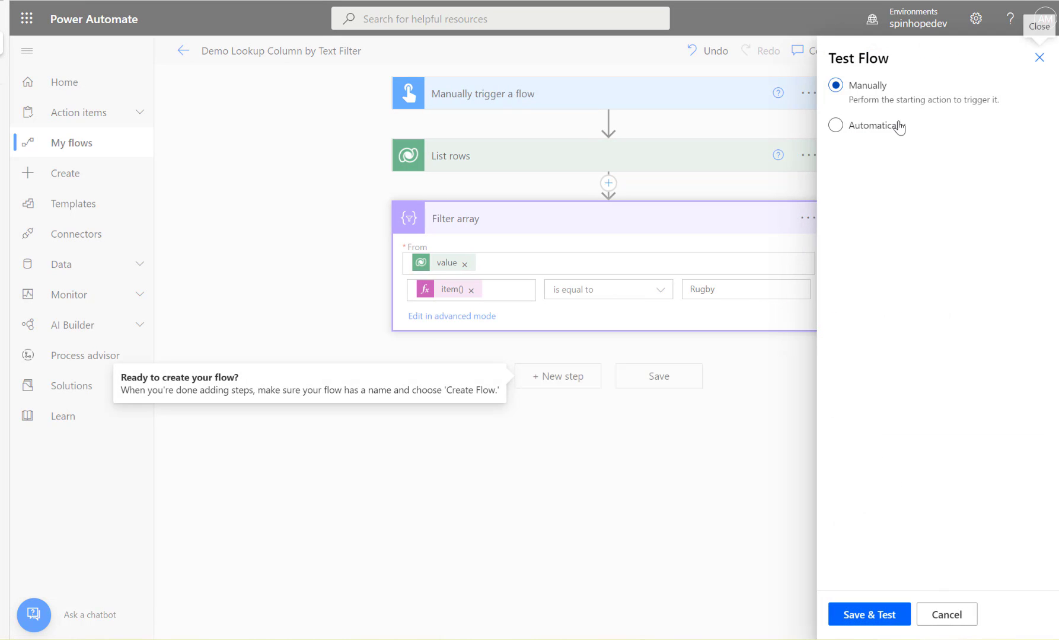
{"action": "left_click", "coordinate": [867, 615]}
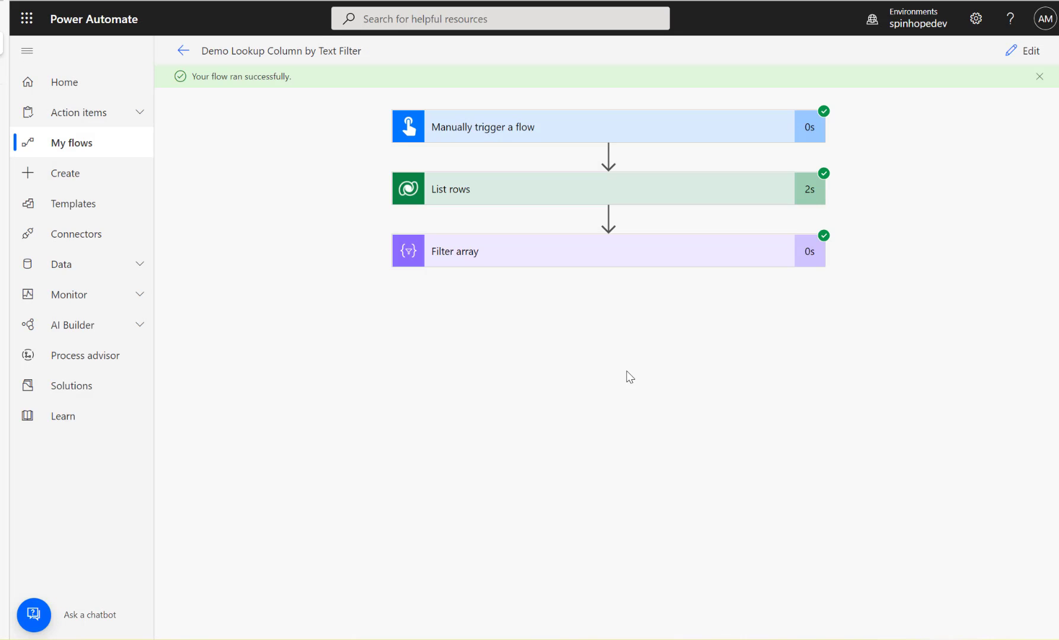
{"action": "left_click", "coordinate": [500, 258]}
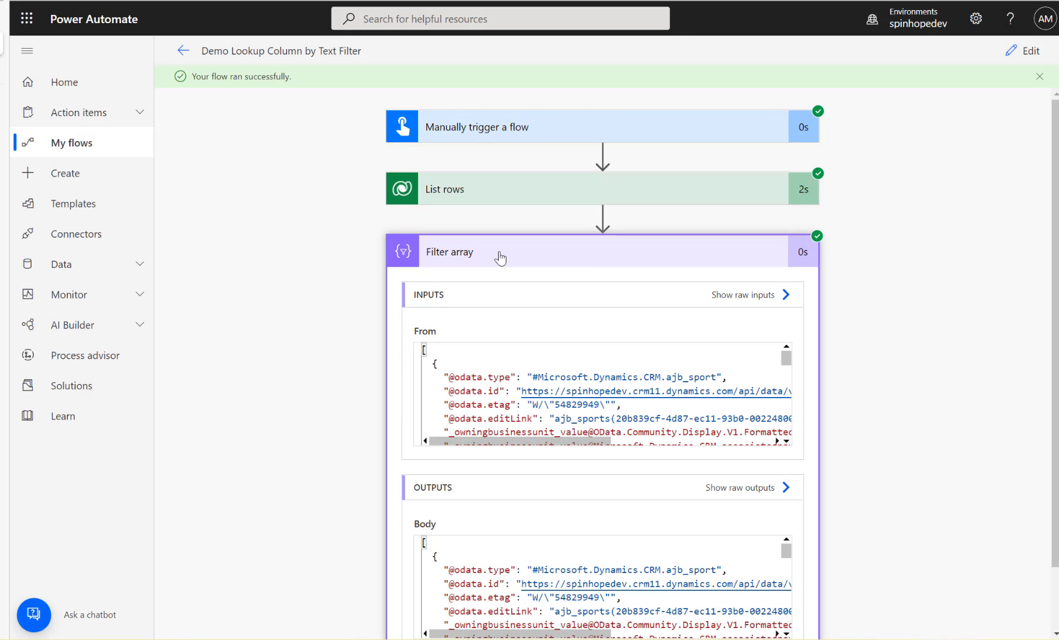
{"action": "scroll", "coordinate": [307, 397], "scroll_direction": "down", "scroll_amount": 1}
{"action": "left_click", "coordinate": [735, 416]}
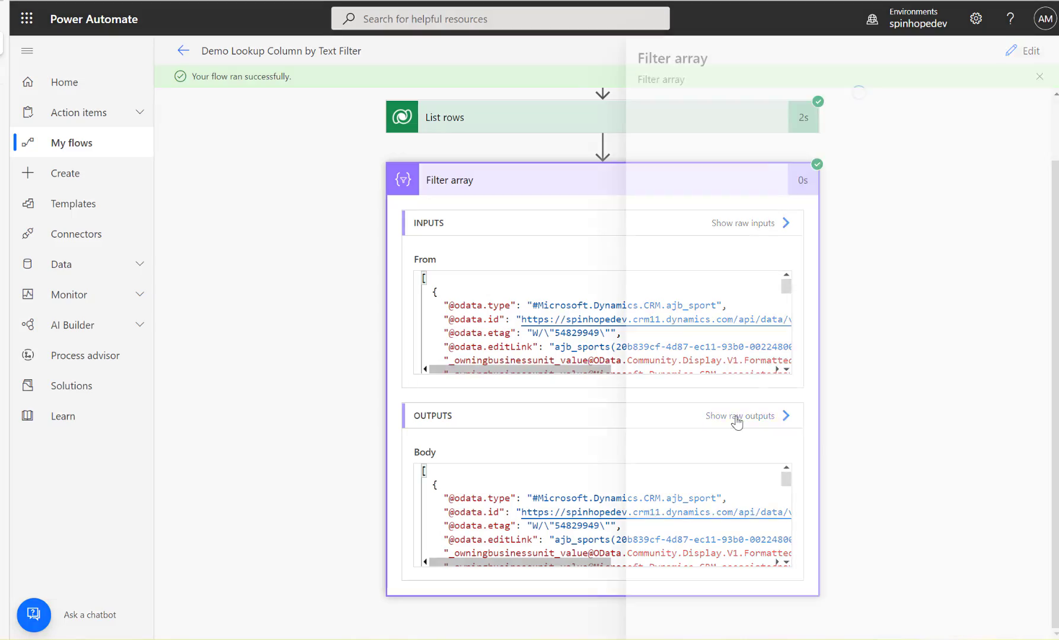
- Review the Filter array raw output, then go to the Rugby - 1003 sport record
{"action": "scroll", "coordinate": [798, 391], "scroll_direction": "down", "scroll_amount": 3}
{"action": "scroll", "coordinate": [798, 392], "scroll_direction": "down", "scroll_amount": 15}
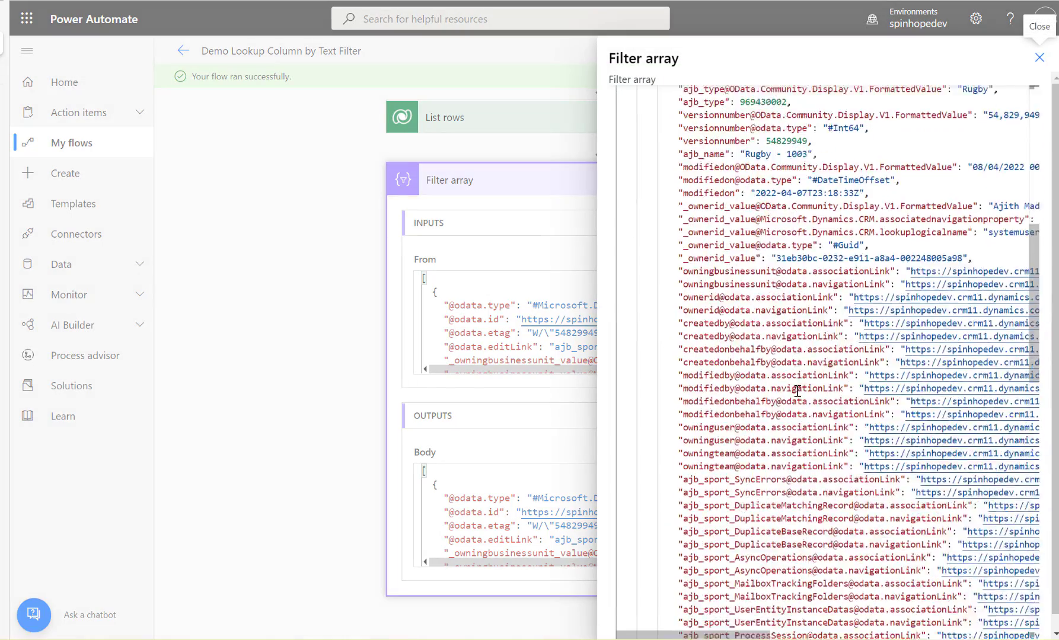
{"action": "scroll", "coordinate": [798, 391], "scroll_direction": "up", "scroll_amount": 20}
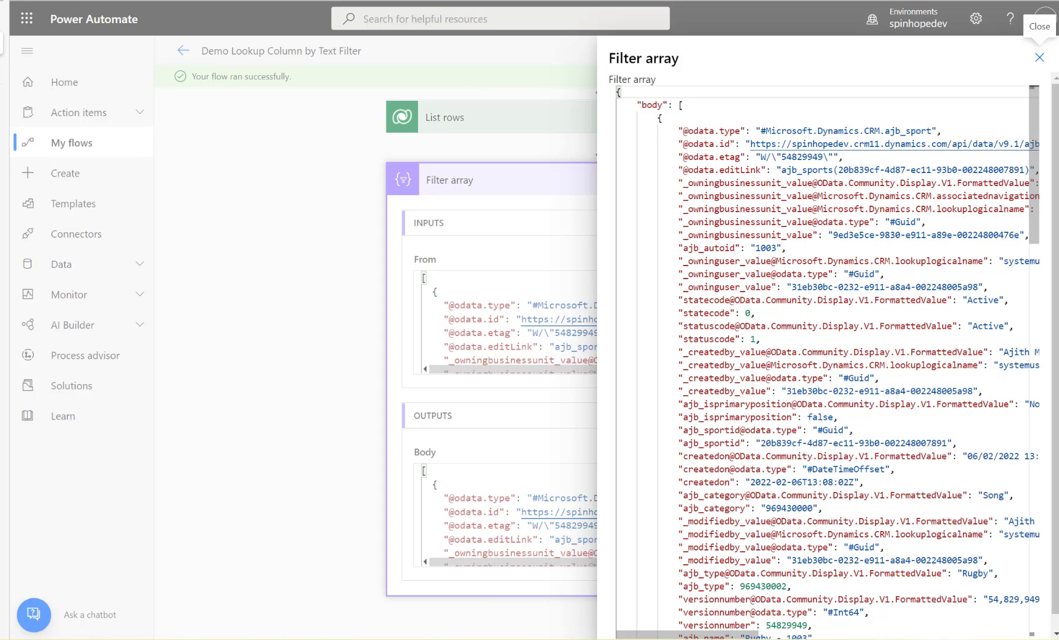
{"action": "left_click", "coordinate": [1040, 58]}
{"action": "left_click", "coordinate": [83, 141]}
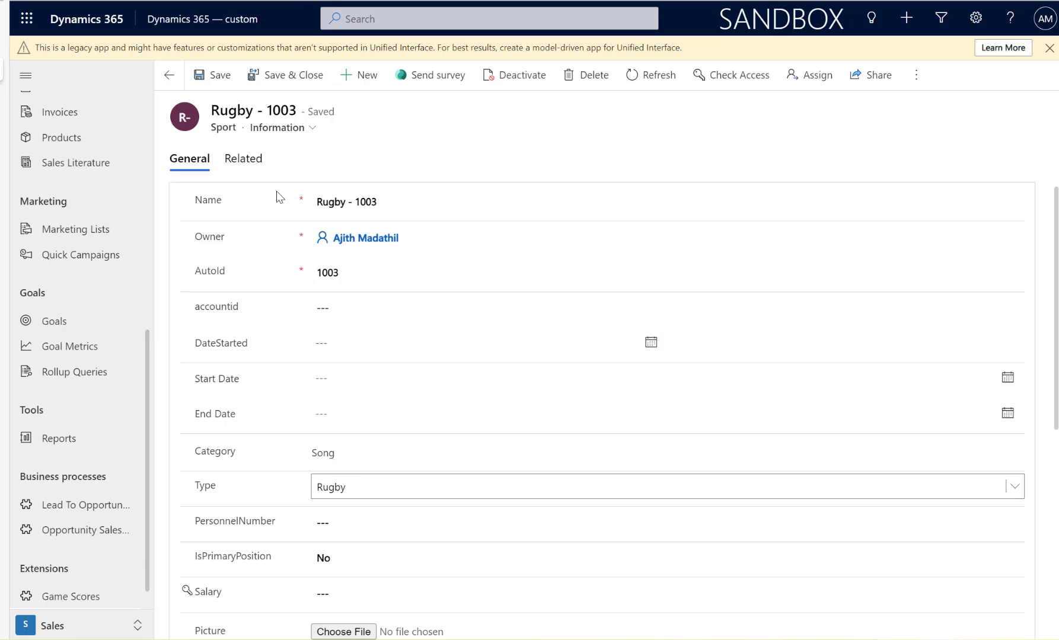
- Create and save a Sport record Badminton - 678 with AutoId 678 and type Badminton
{"action": "left_click", "coordinate": [365, 76]}
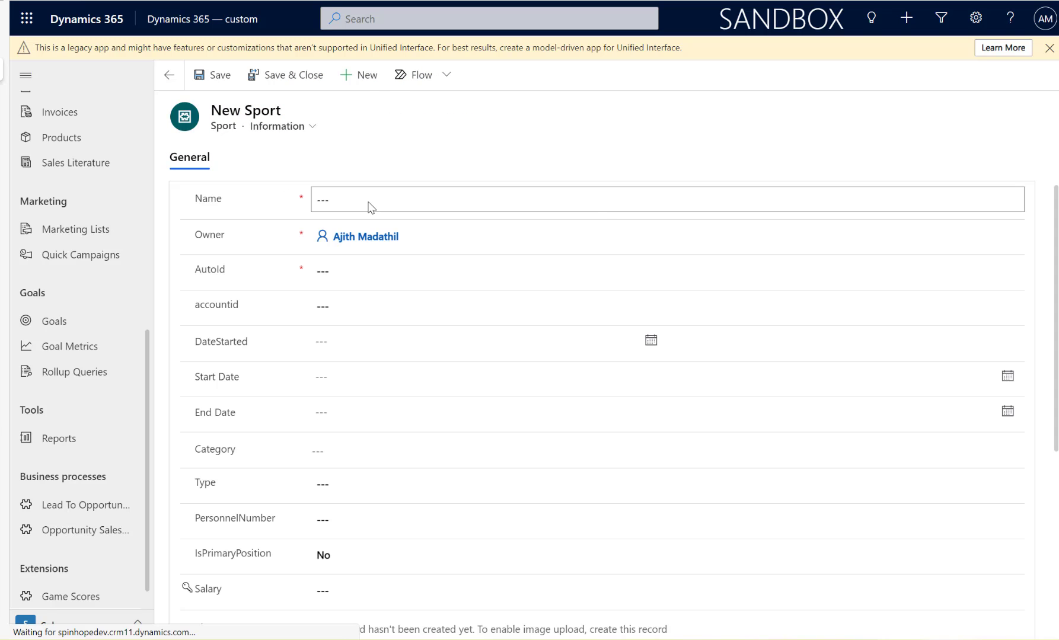
{"action": "left_click", "coordinate": [369, 202]}
{"action": "type", "text": "Badi"}
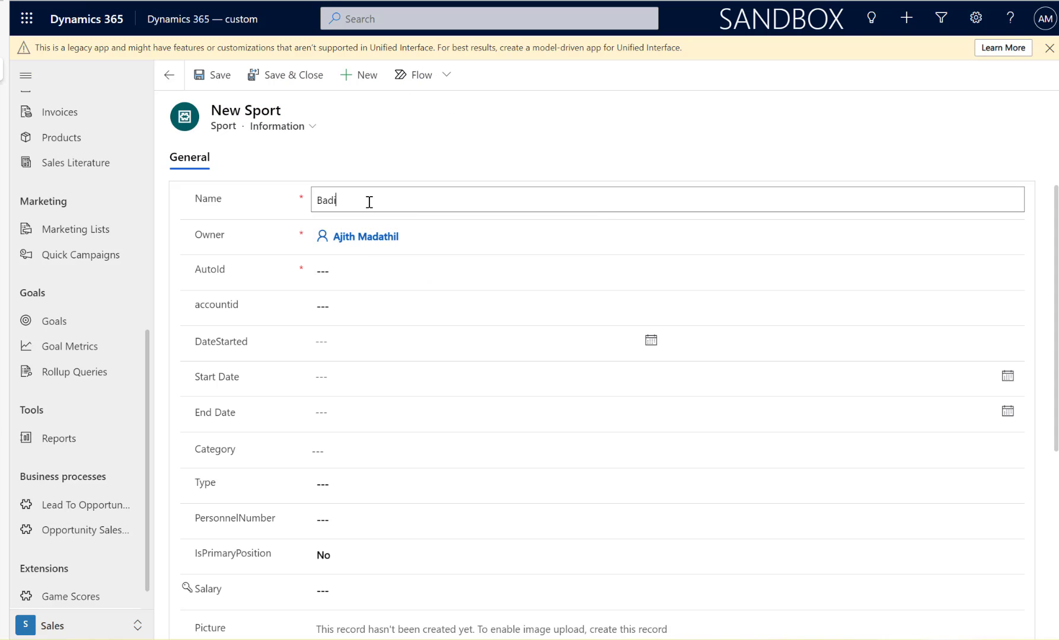
{"action": "key", "text": "BackSpace"}
{"action": "type", "text": "m"}
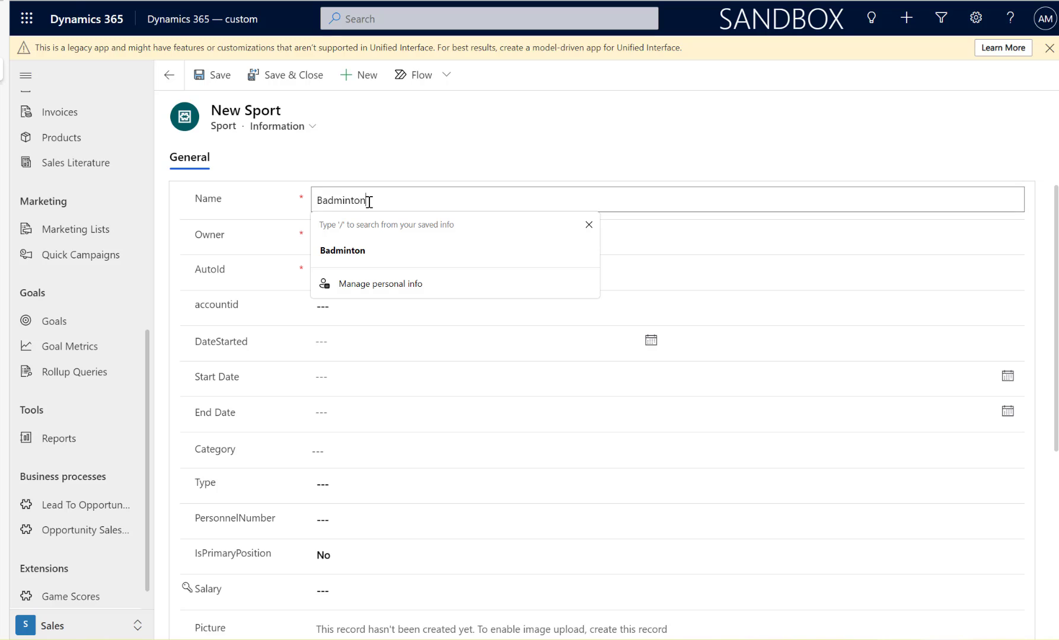
{"action": "type", "text": "inton"}
{"action": "key", "text": "Tab"}
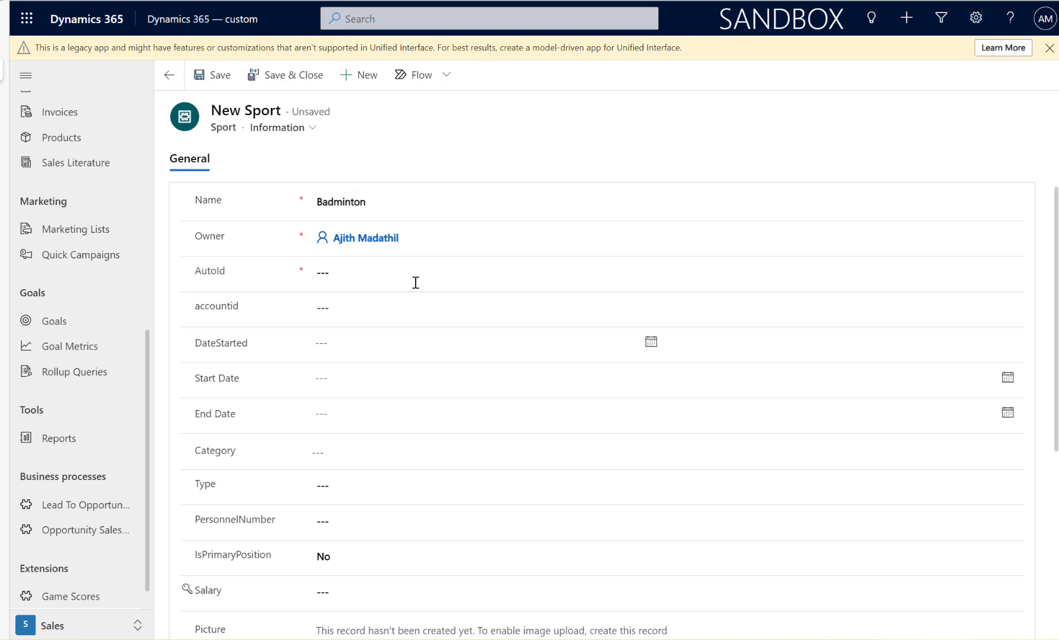
{"action": "left_click", "coordinate": [392, 275]}
{"action": "type", "text": "67"}
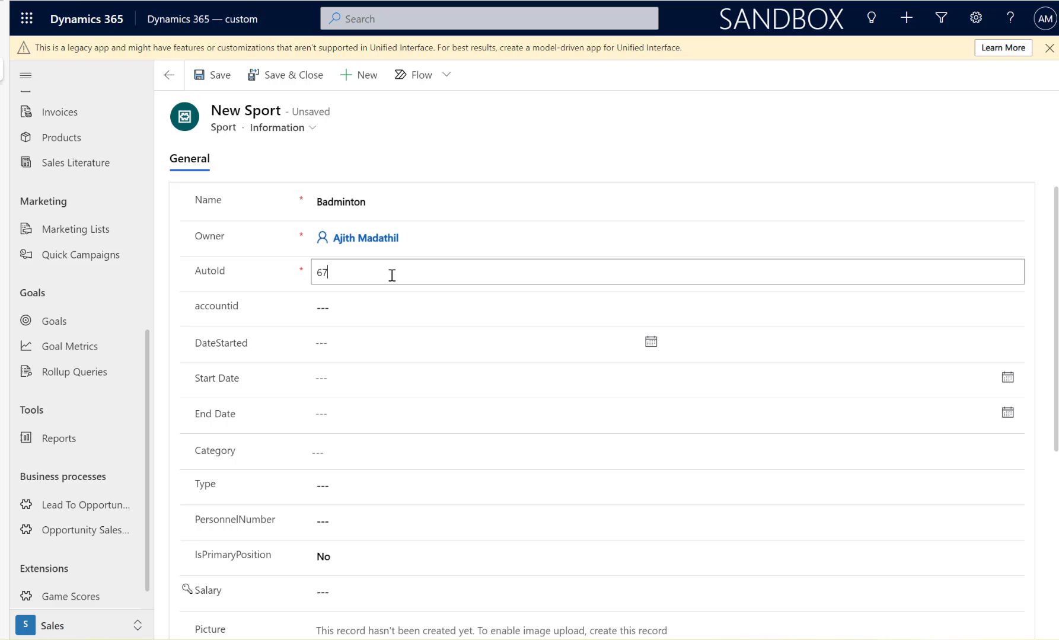
{"action": "type", "text": "8"}
{"action": "left_click", "coordinate": [402, 203]}
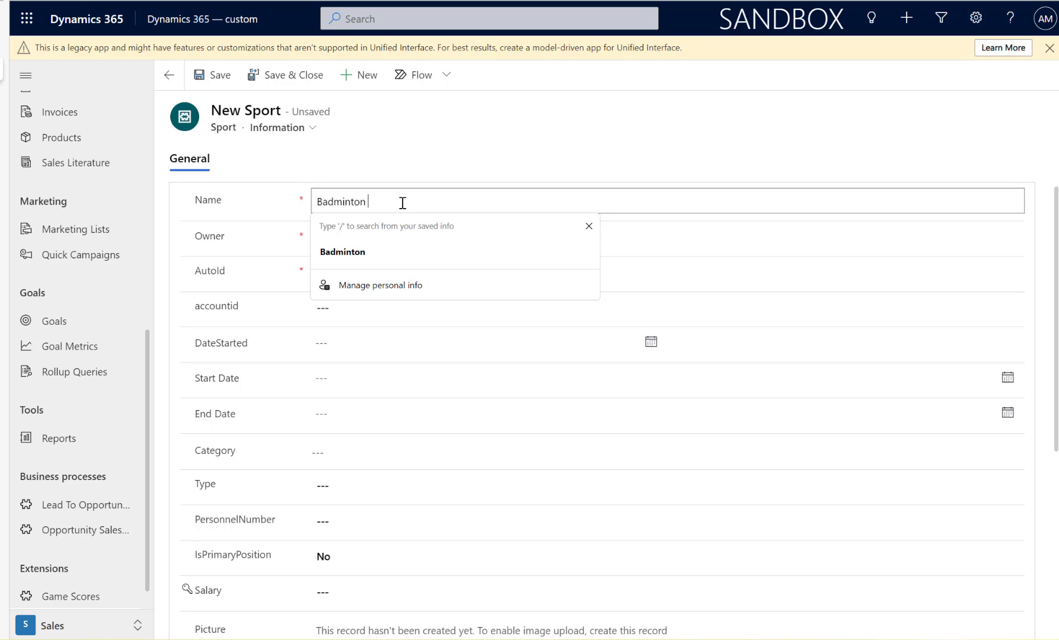
{"action": "type", "text": "- 678"}
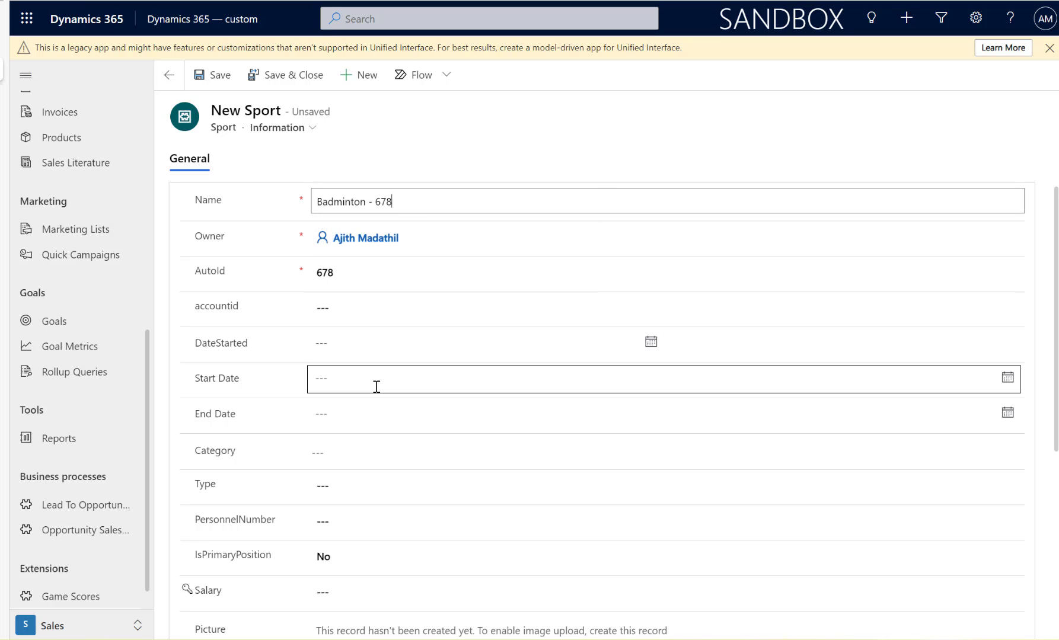
{"action": "left_click", "coordinate": [366, 489]}
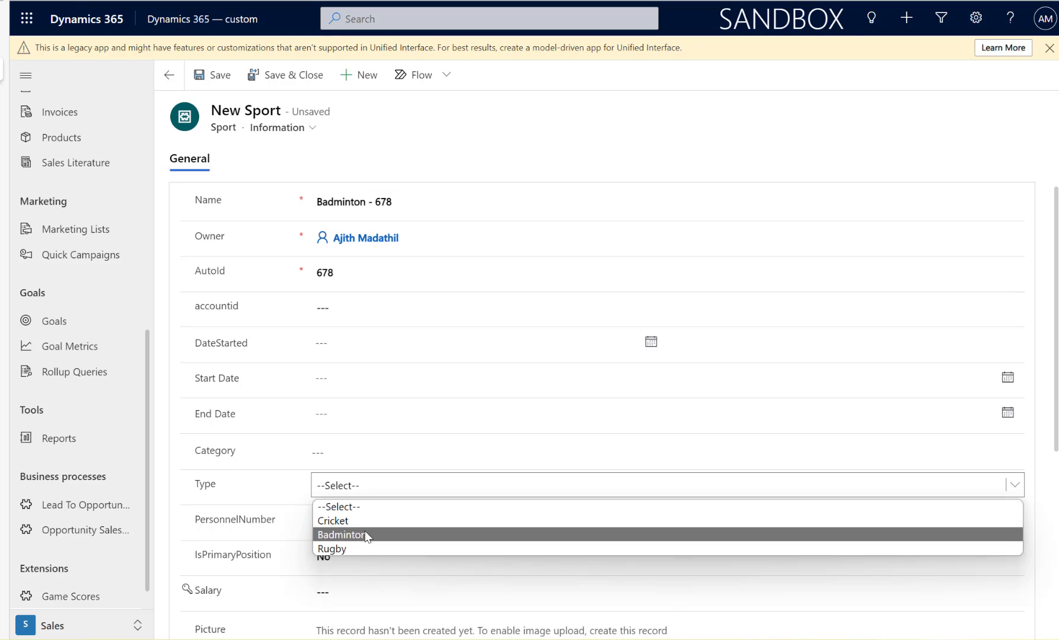
{"action": "left_click", "coordinate": [366, 534]}
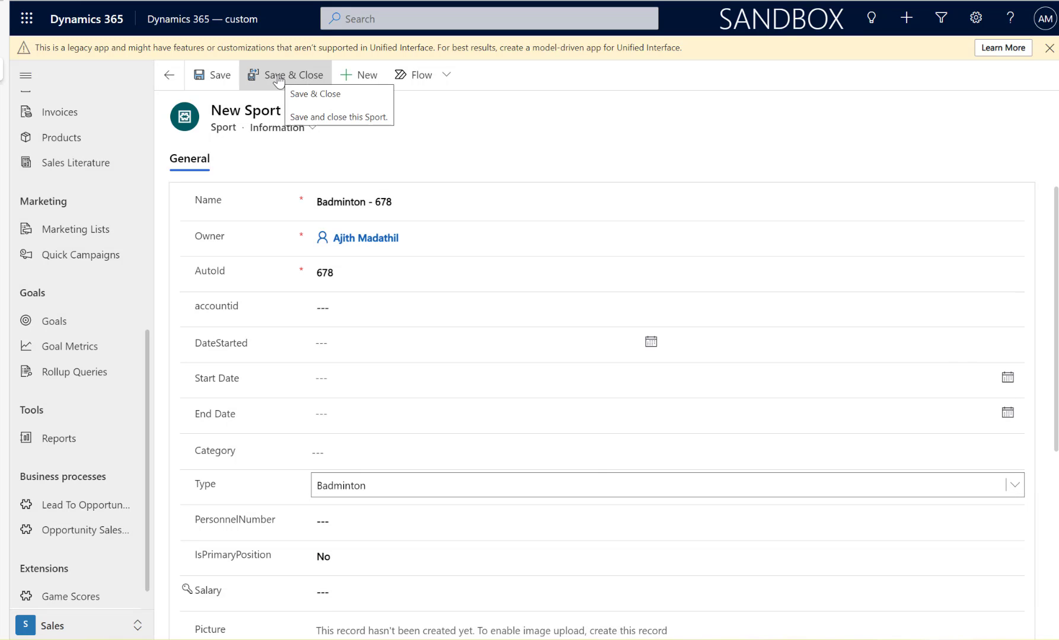
{"action": "left_click", "coordinate": [213, 78]}
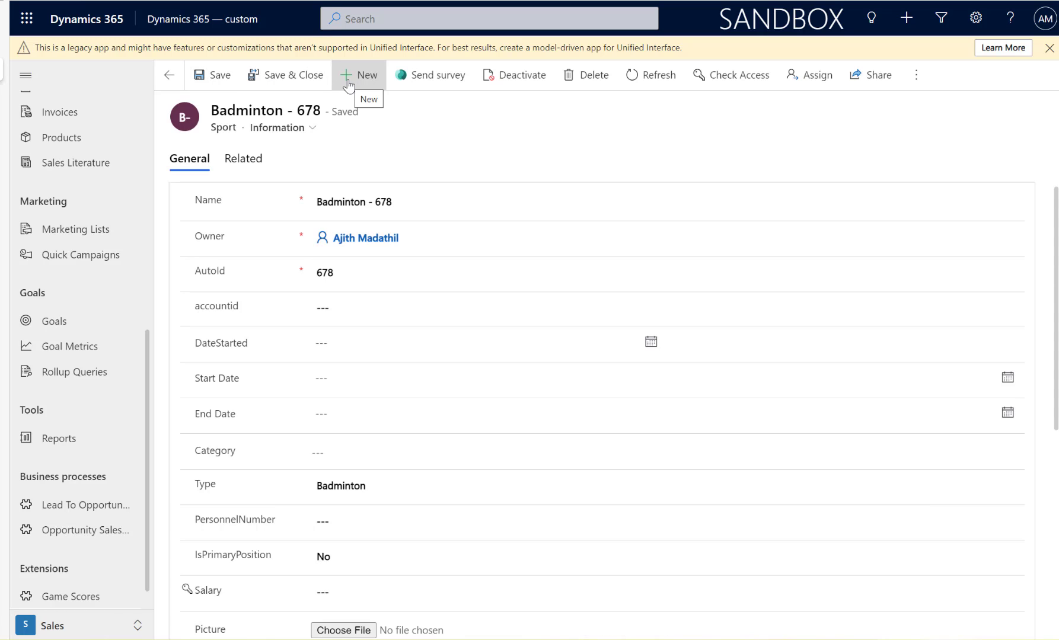
- Create Rugby - 890 with type Rugby, save and close it, and return to Active Sports
{"action": "left_click", "coordinate": [348, 83]}
{"action": "left_click", "coordinate": [361, 199]}
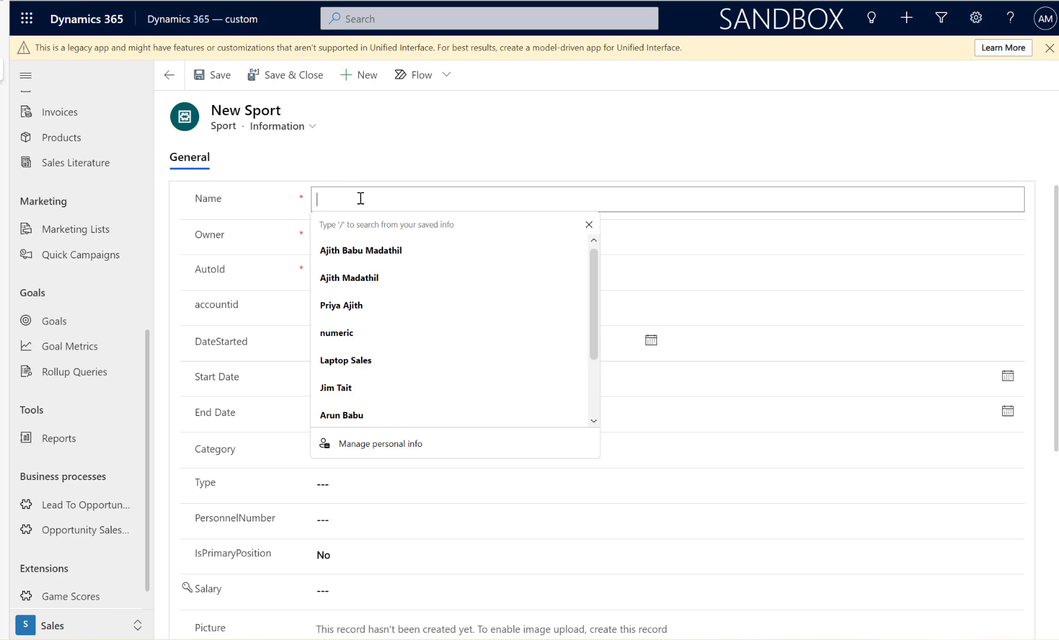
{"action": "type", "text": "Rubgy - 890"}
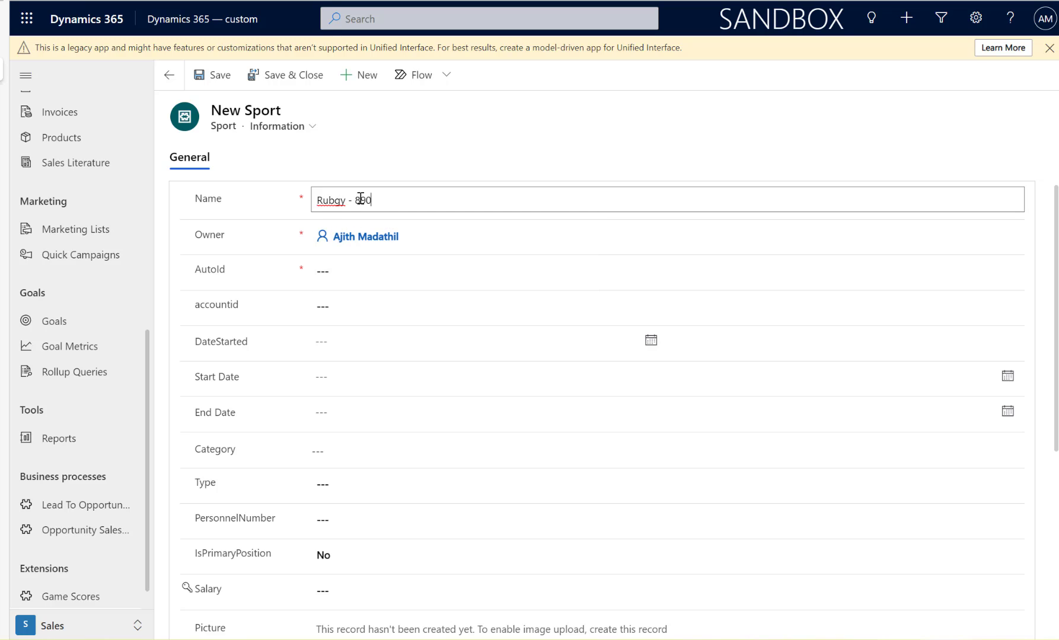
{"action": "left_click", "coordinate": [365, 271]}
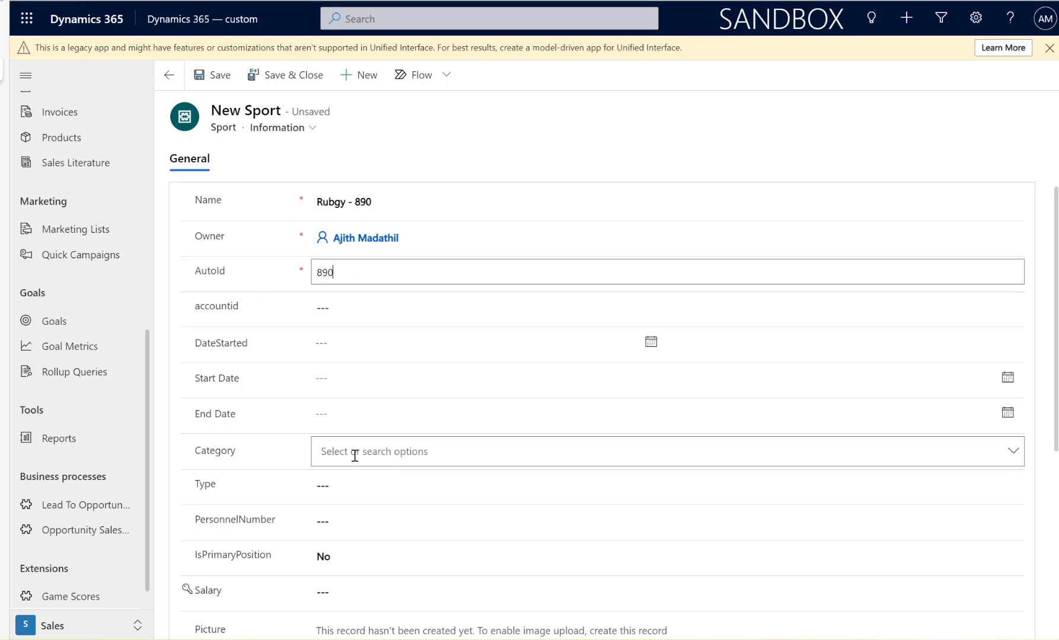
{"action": "left_click", "coordinate": [360, 486]}
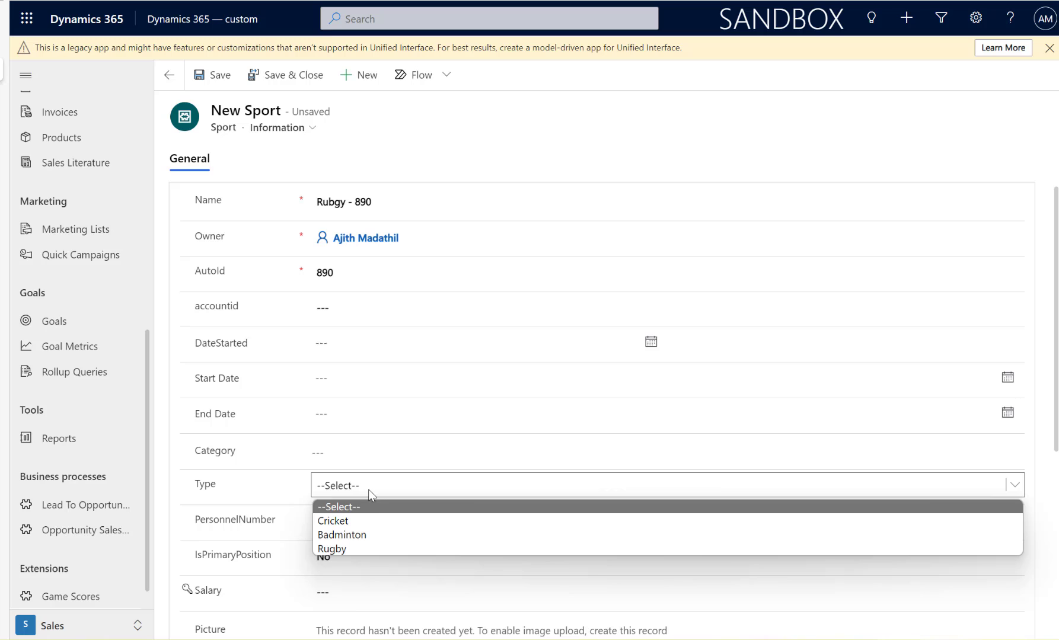
{"action": "left_click", "coordinate": [358, 547]}
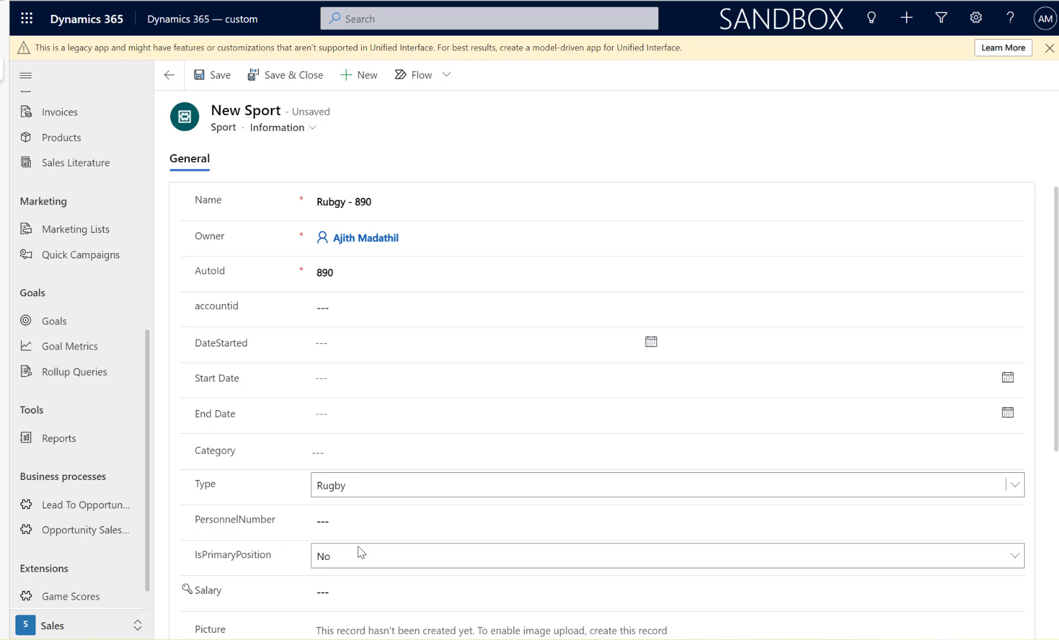
{"action": "left_click", "coordinate": [270, 82]}
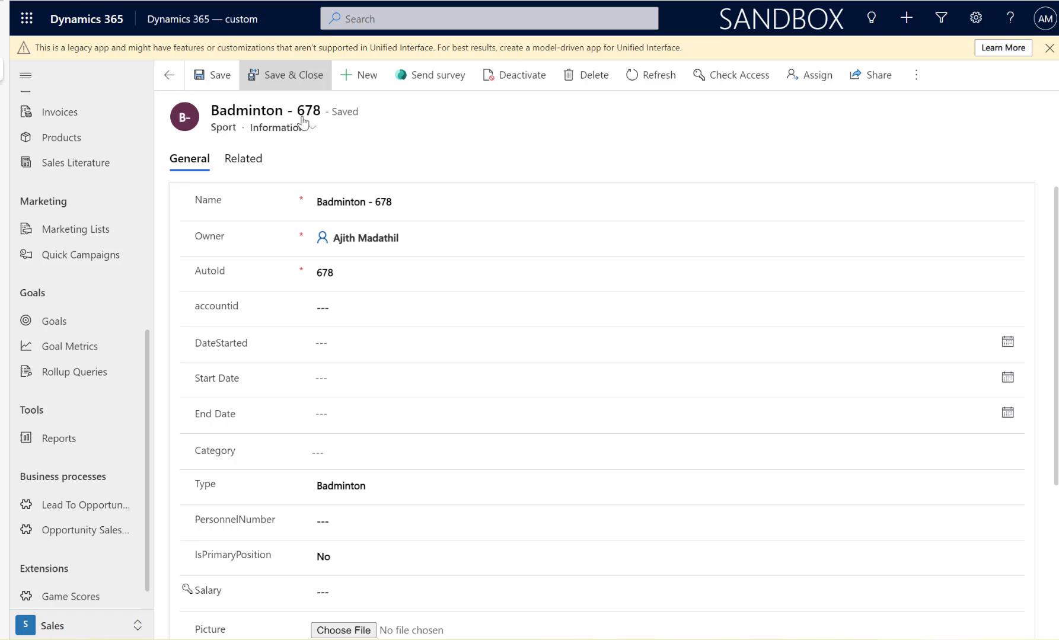
{"action": "left_click", "coordinate": [278, 75]}
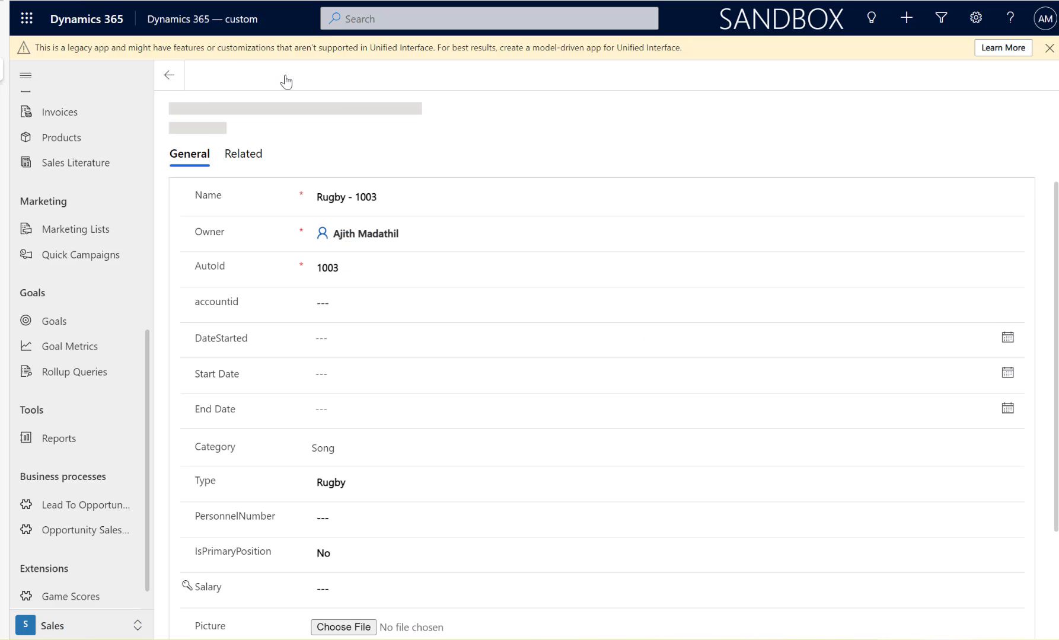
{"action": "left_click", "coordinate": [264, 76]}
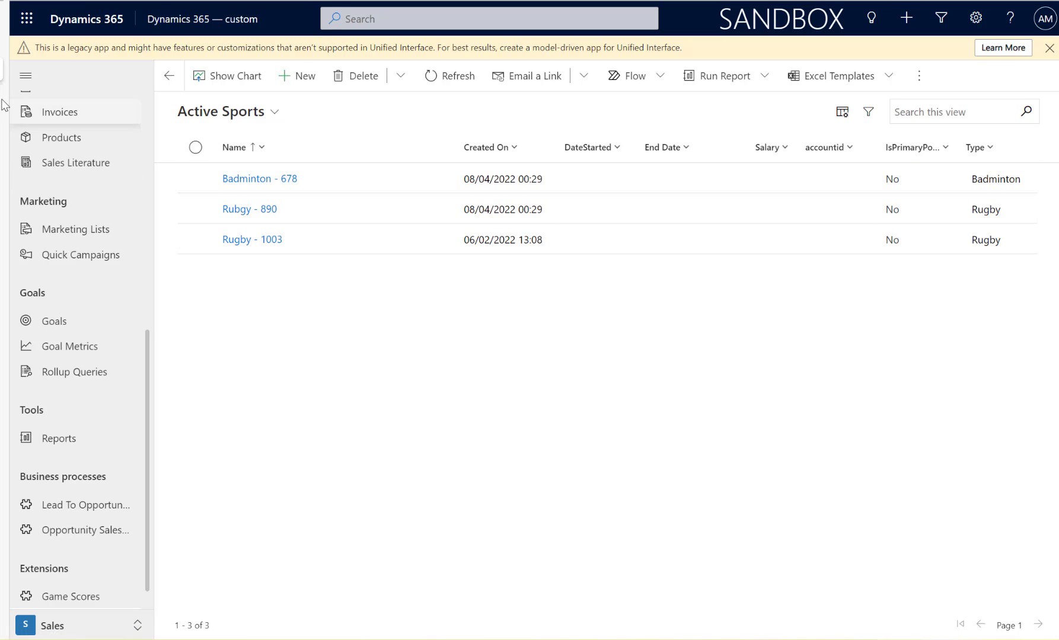
- Add an Apply to each loop after Filter array that iterates over the Filter array Body
{"action": "left_click", "coordinate": [6, 44]}
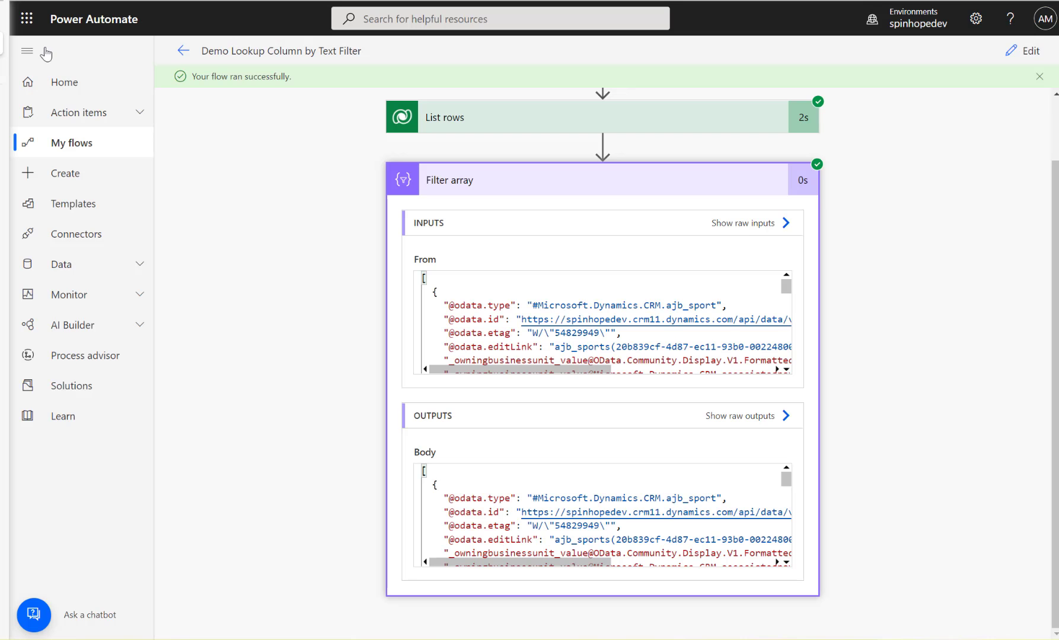
{"action": "left_click", "coordinate": [1024, 54]}
{"action": "left_click", "coordinate": [545, 378]}
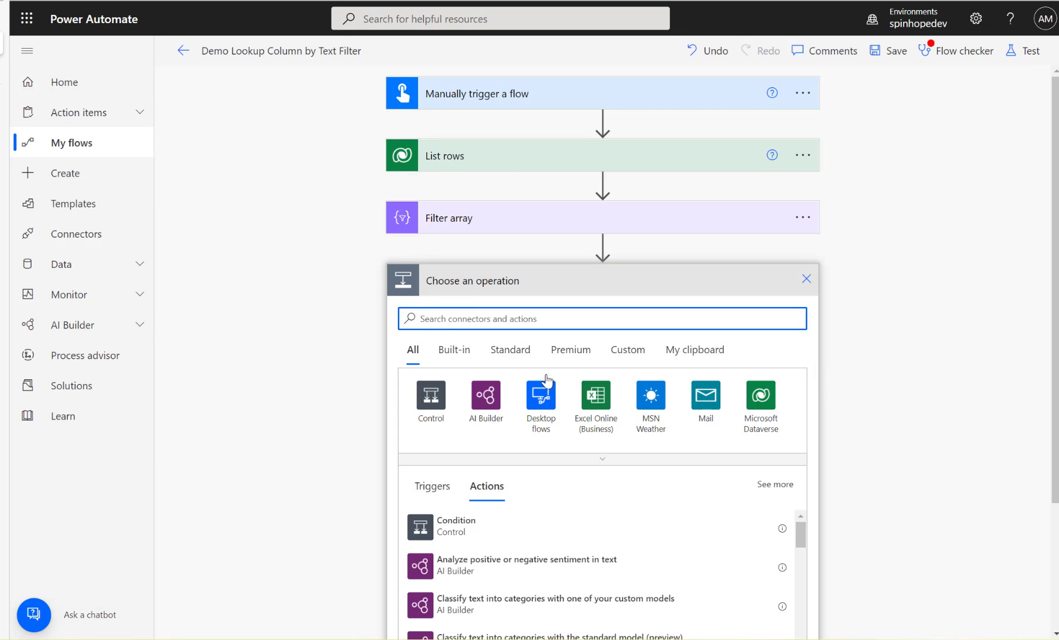
{"action": "type", "text": "co"}
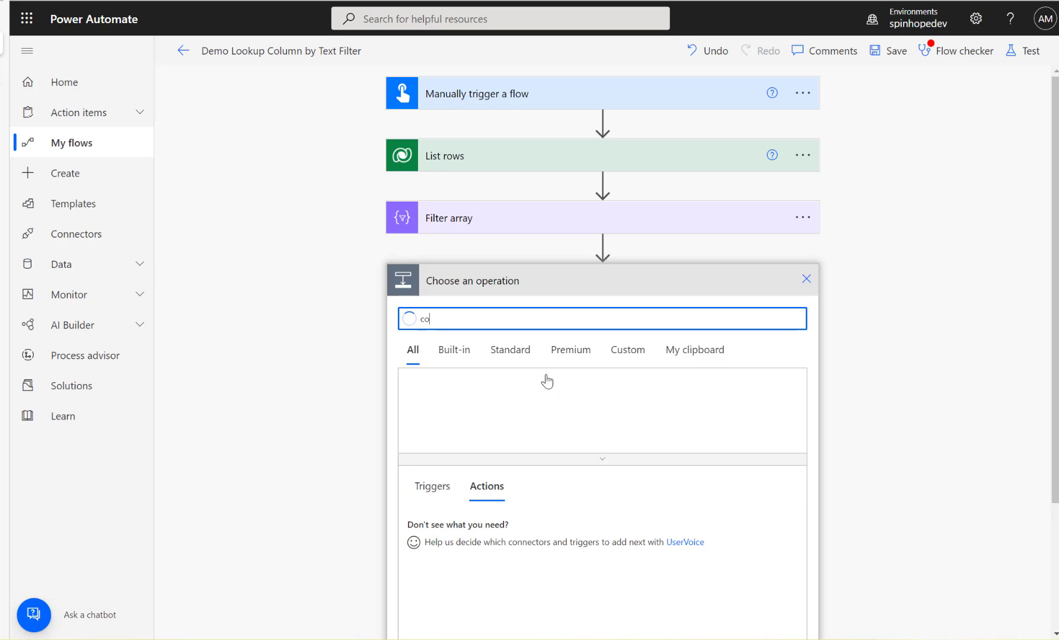
{"action": "key", "text": "BackSpace"}
{"action": "key", "text": "BackSpace"}
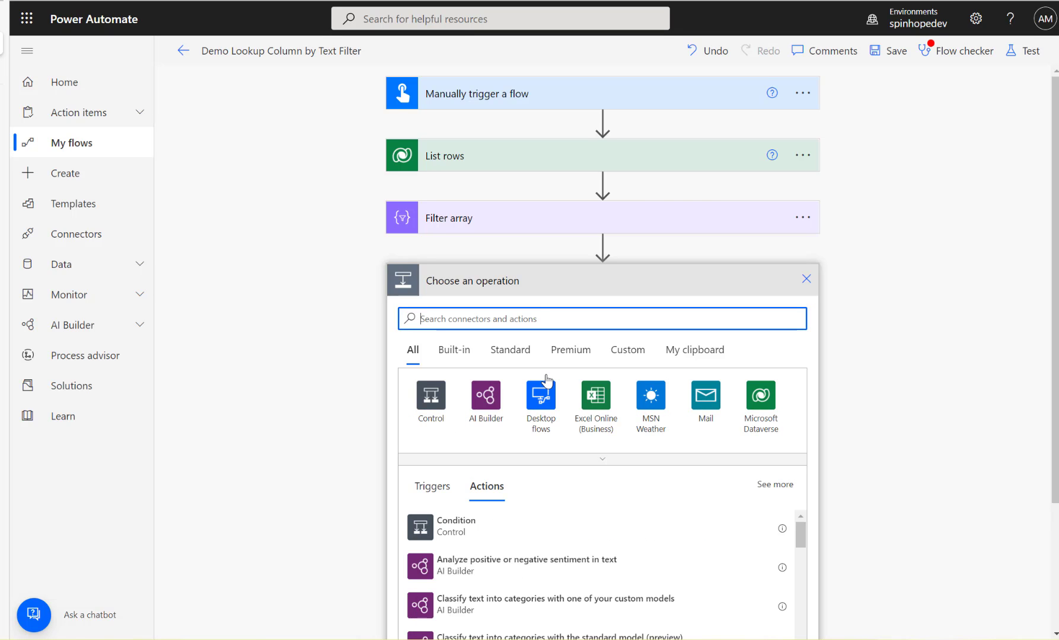
{"action": "type", "text": "app"}
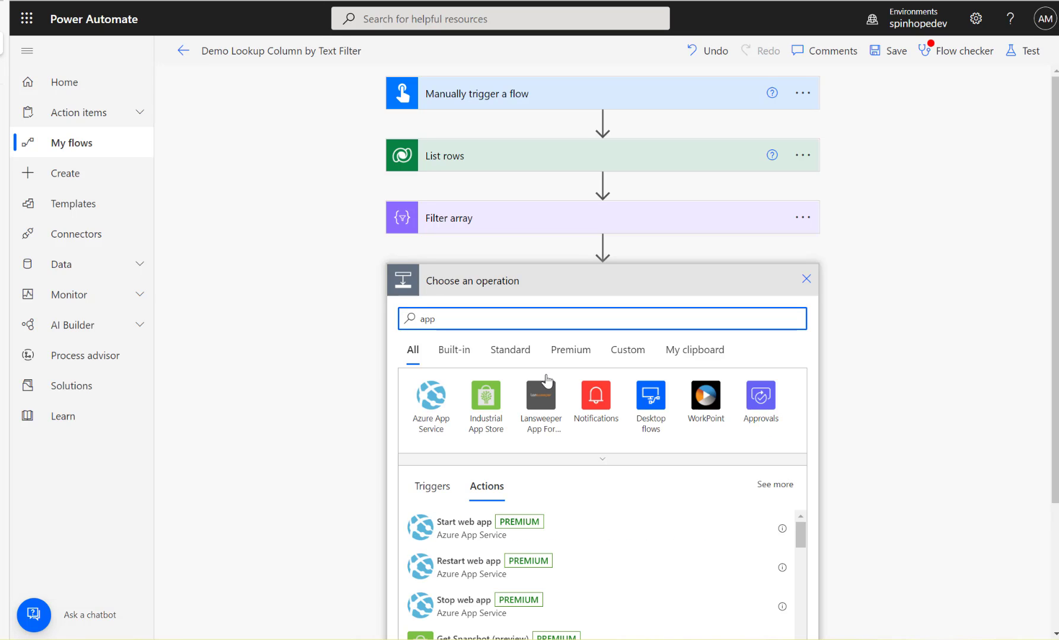
{"action": "type", "text": "ly"}
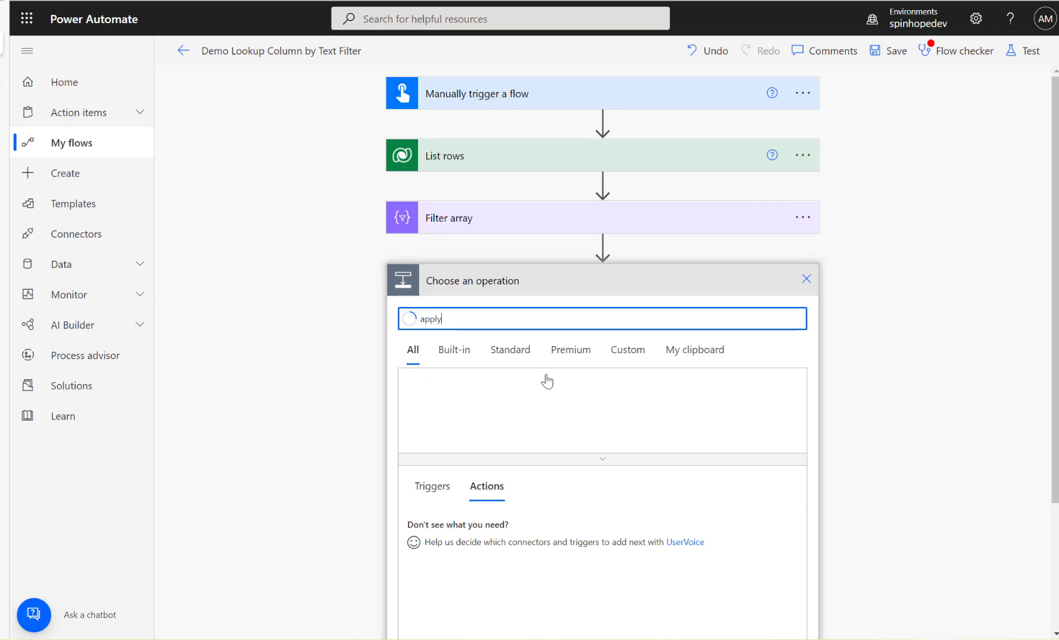
{"action": "key", "text": "BackSpace"}
{"action": "key", "text": "BackSpace"}
{"action": "key", "text": "BackSpace"}
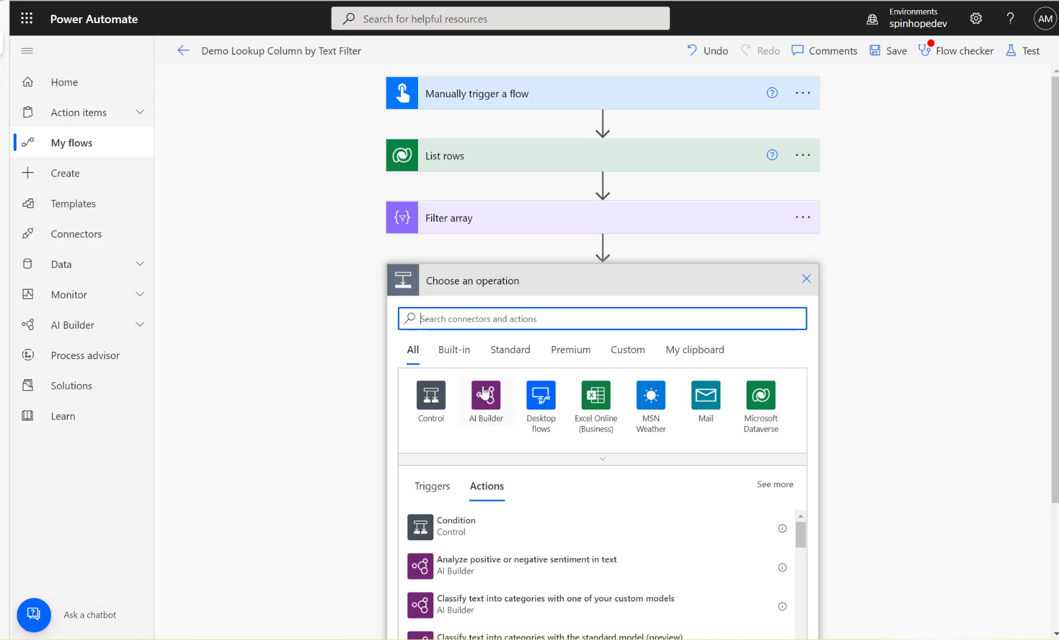
{"action": "left_click", "coordinate": [441, 401]}
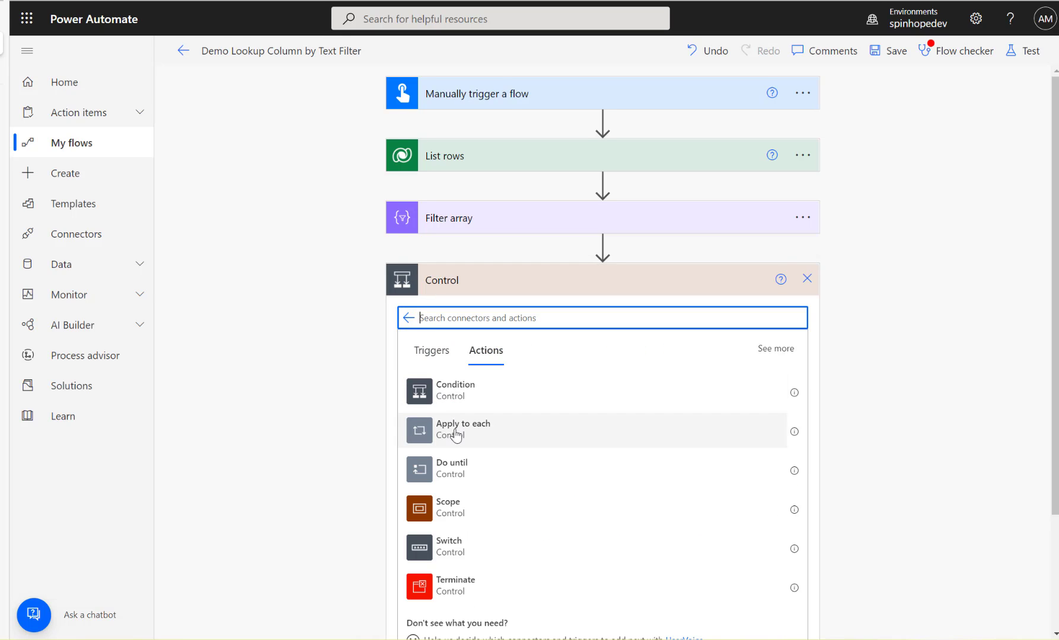
{"action": "left_click", "coordinate": [450, 429]}
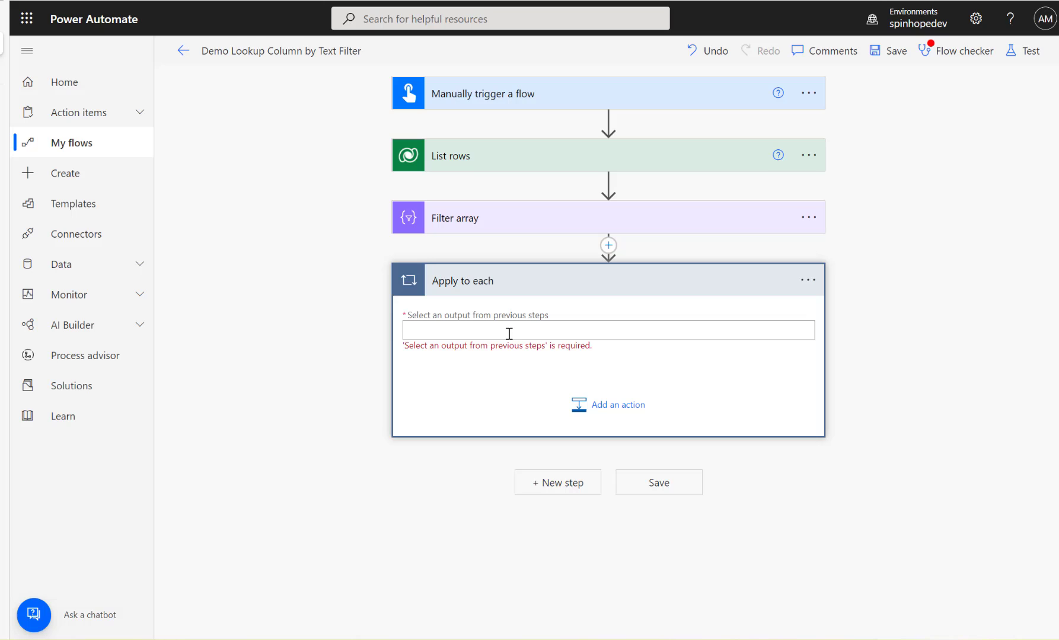
{"action": "left_click", "coordinate": [509, 334]}
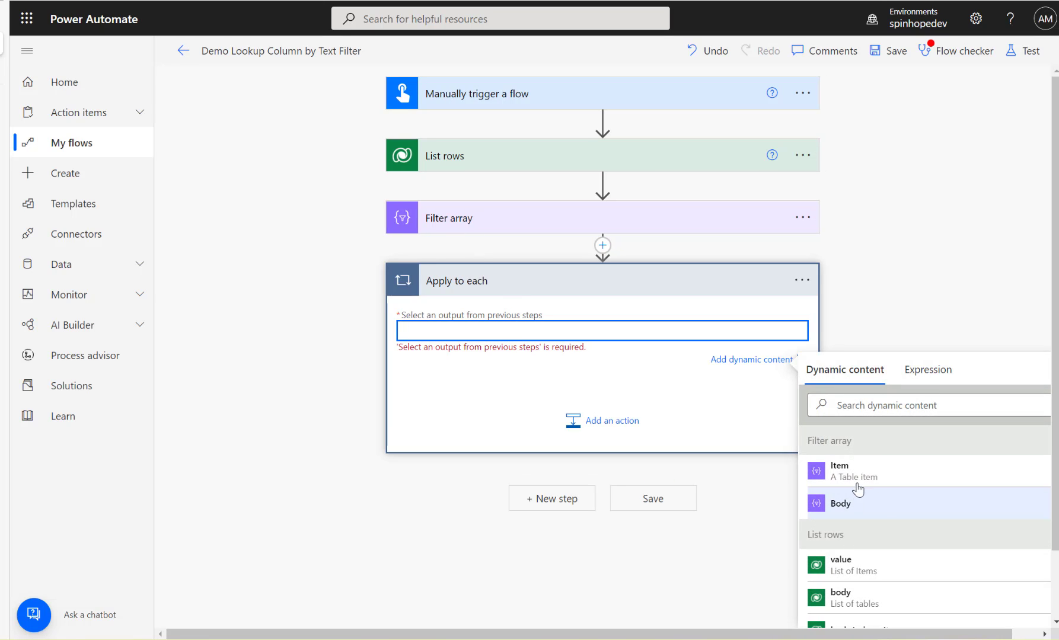
{"action": "left_click", "coordinate": [848, 504]}
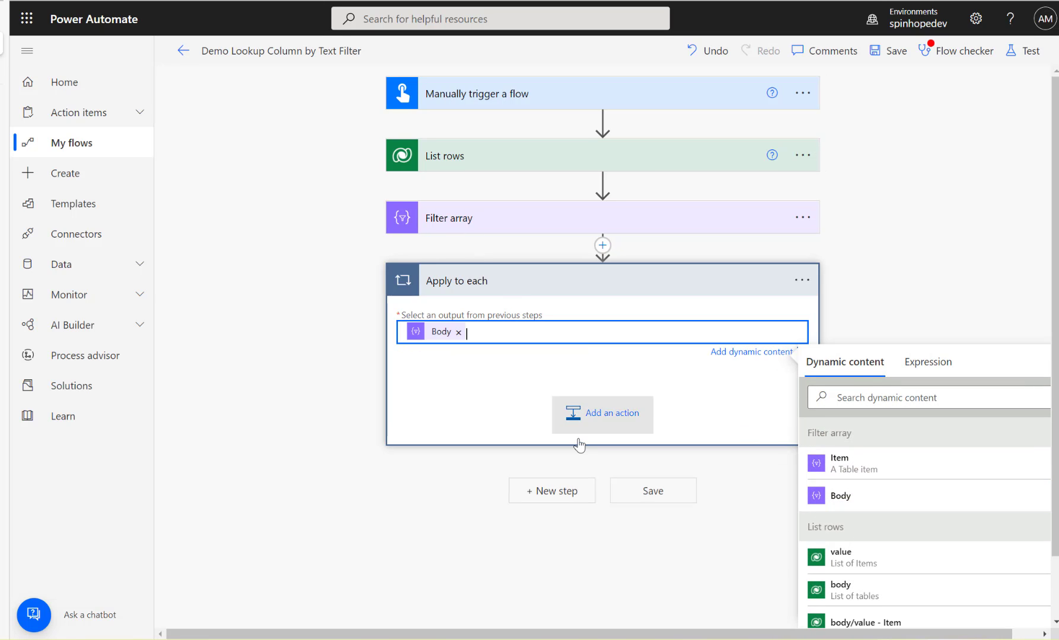
- Add a Compose action inside the loop with the current Item as its inputs
{"action": "left_click", "coordinate": [596, 427]}
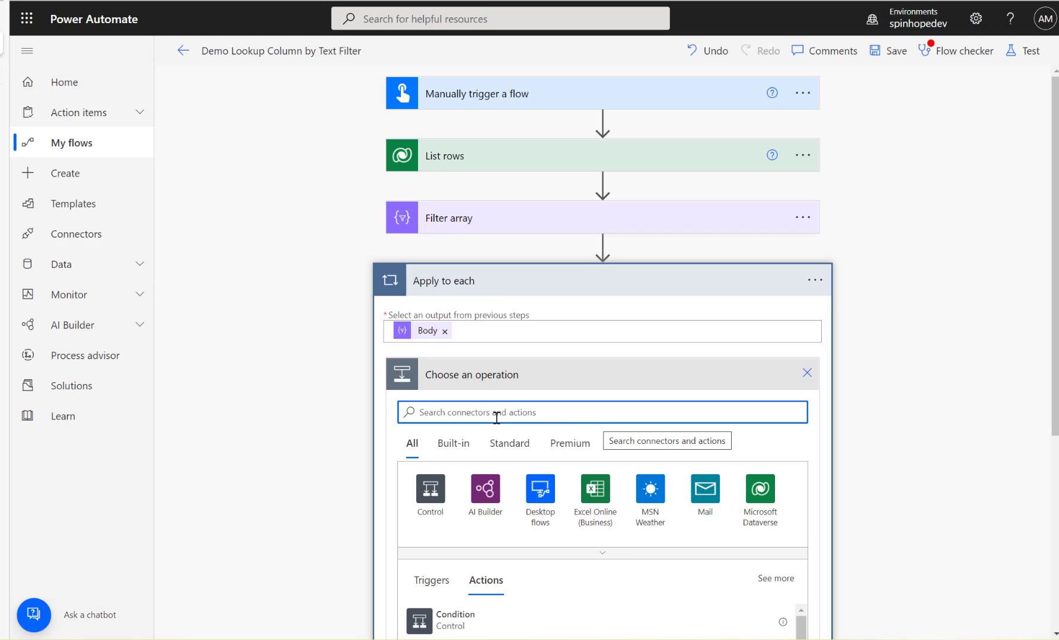
{"action": "type", "text": "compose"}
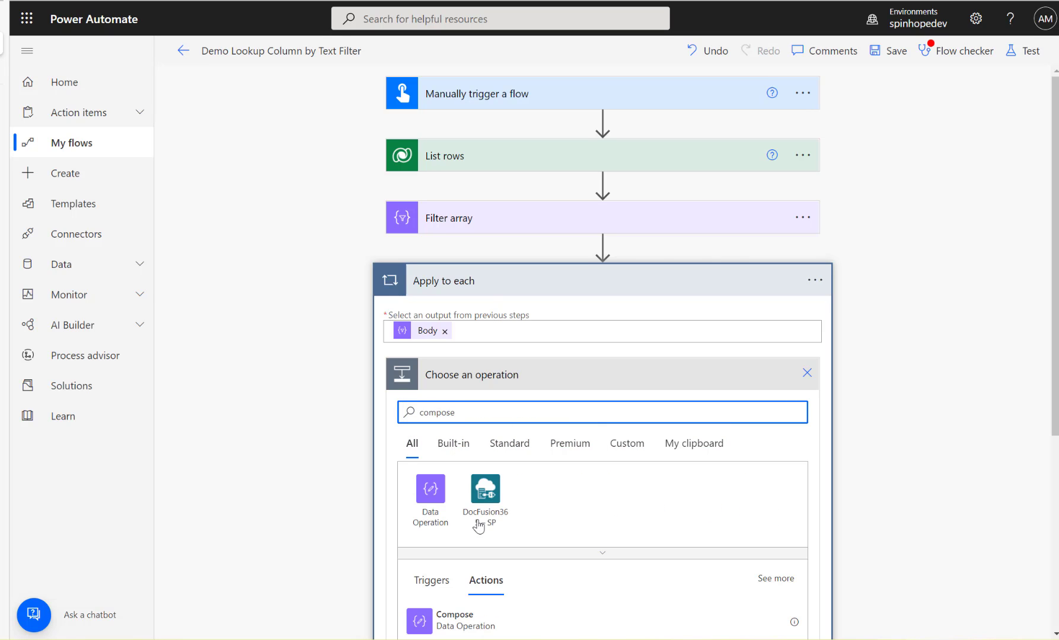
{"action": "left_click", "coordinate": [466, 620]}
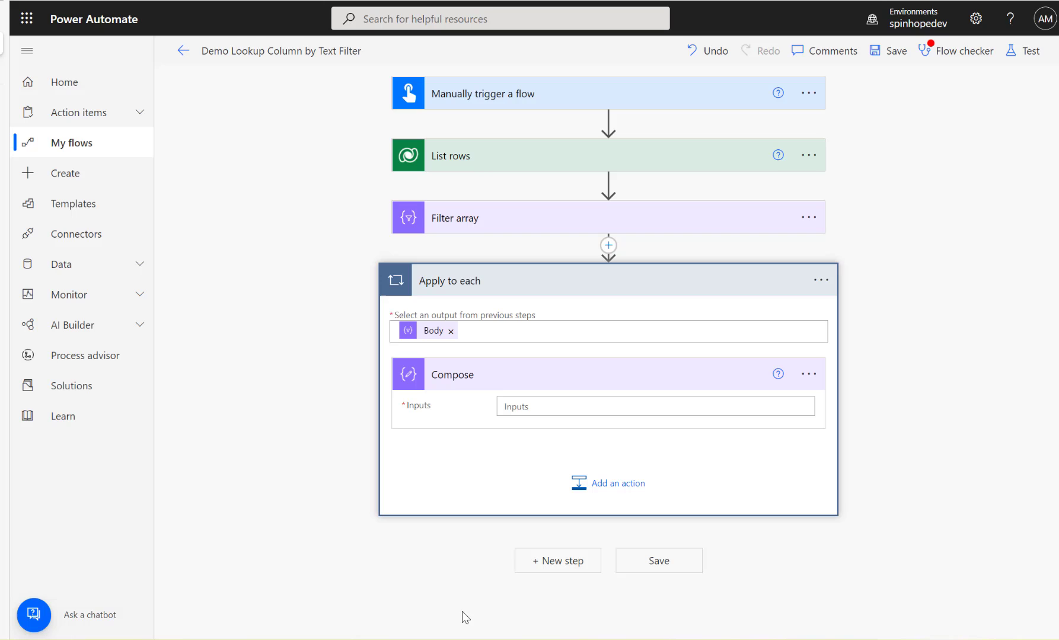
{"action": "left_click", "coordinate": [546, 405]}
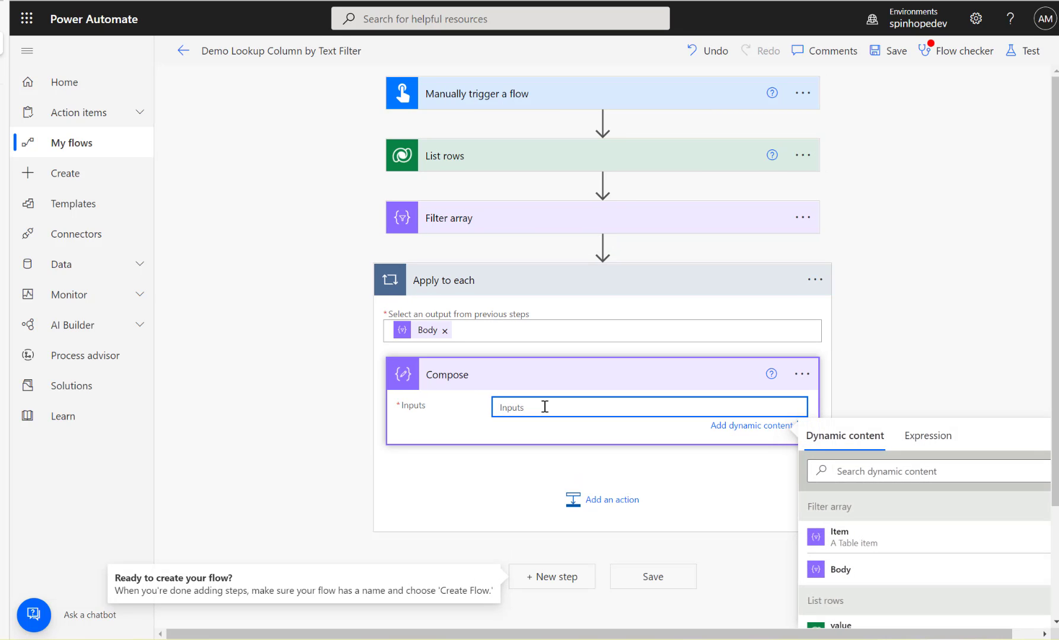
{"action": "left_click", "coordinate": [863, 544]}
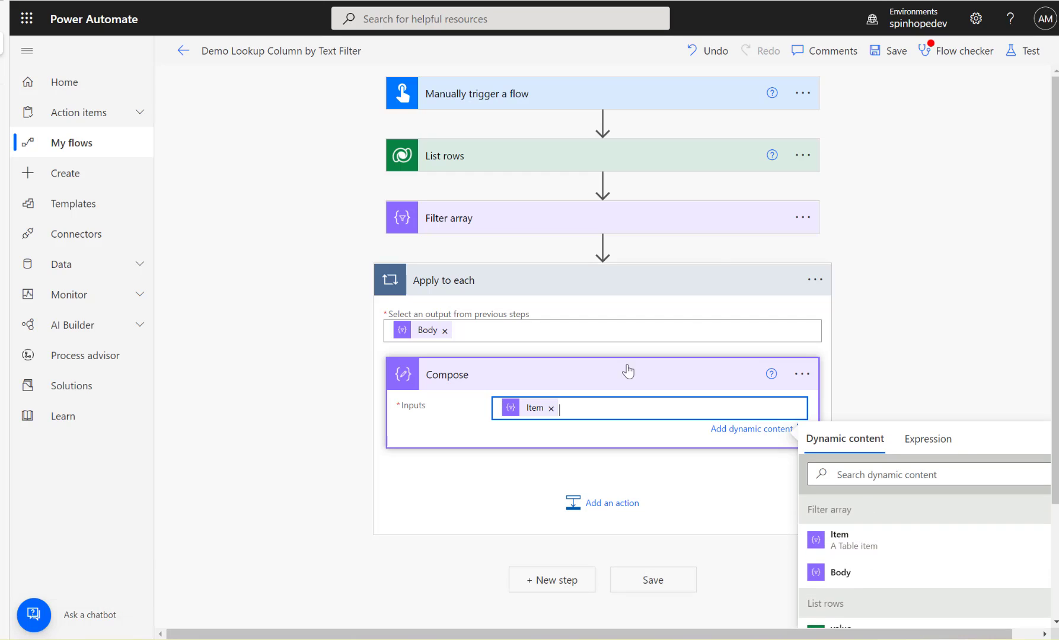
- Save and test-run the flow, then review the Compose inputs and outputs inside Apply to each
{"action": "left_click", "coordinate": [1026, 58]}
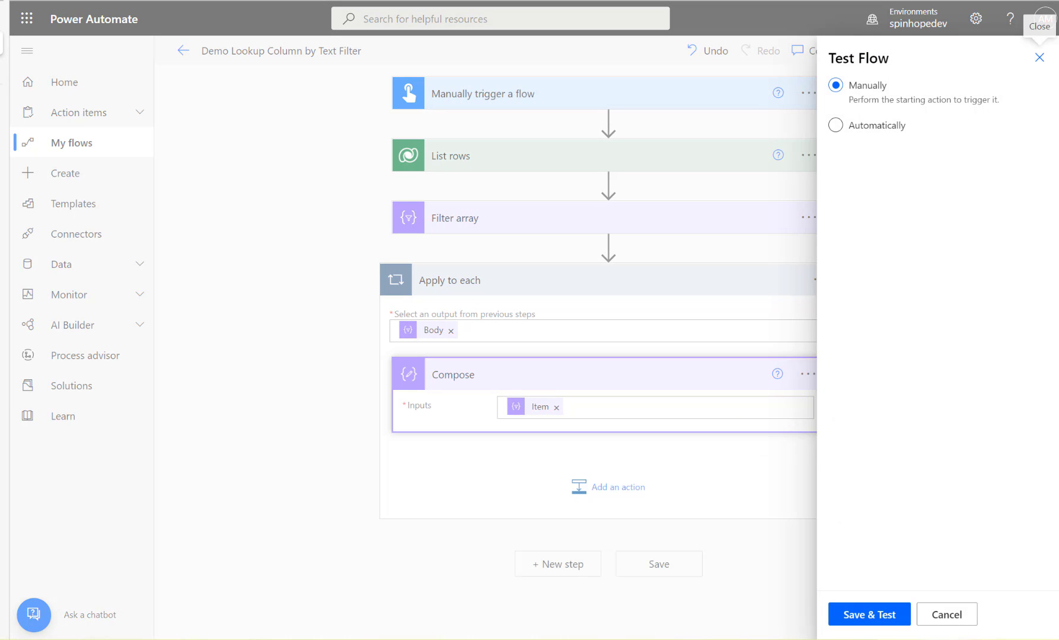
{"action": "left_click", "coordinate": [869, 617]}
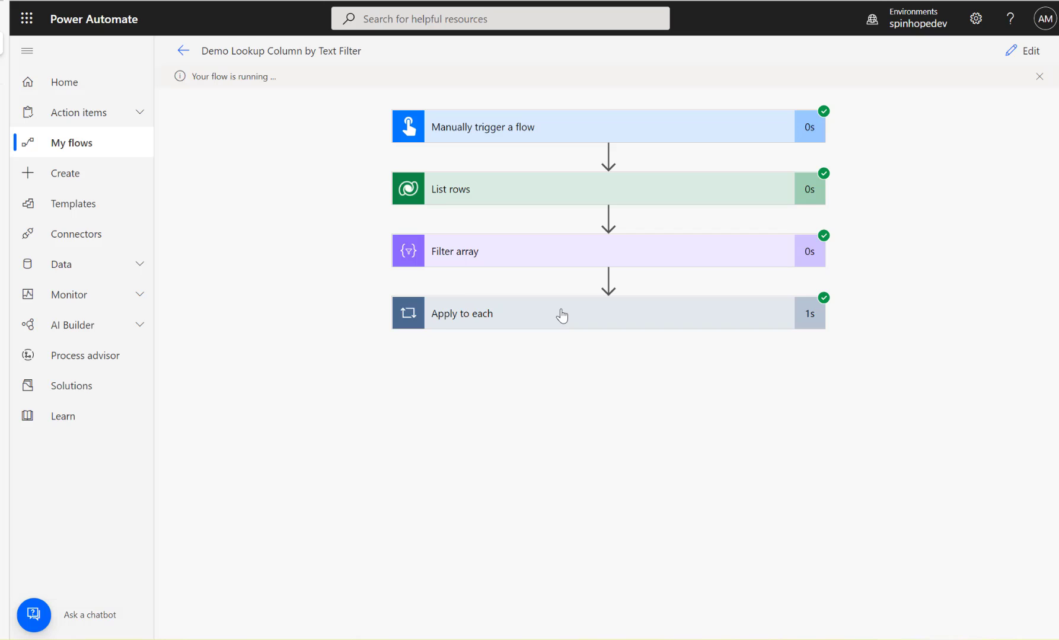
{"action": "left_click", "coordinate": [562, 314]}
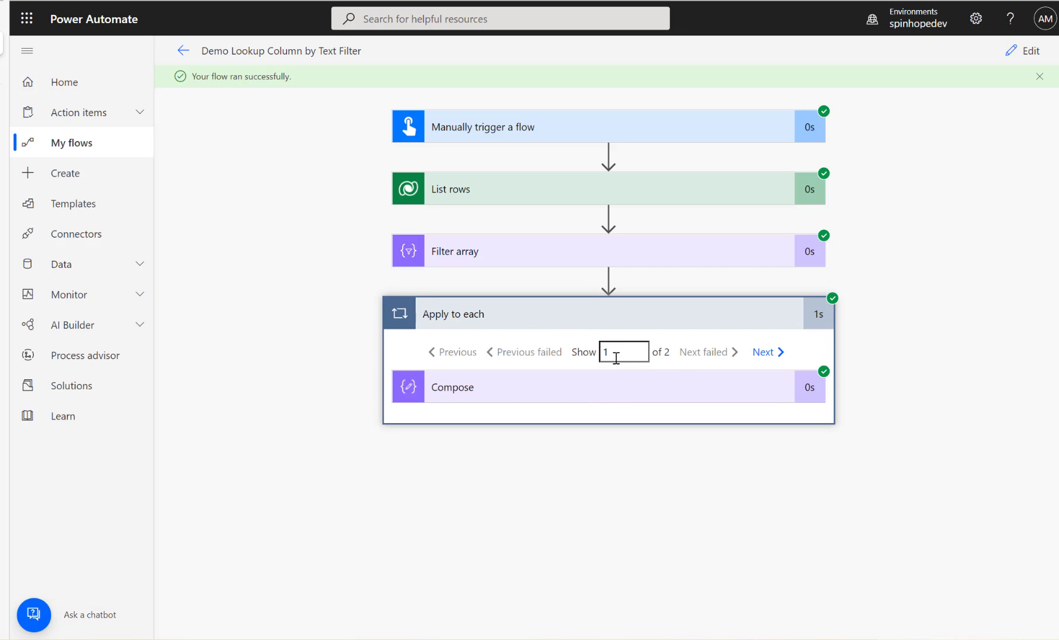
{"action": "left_click", "coordinate": [606, 388]}
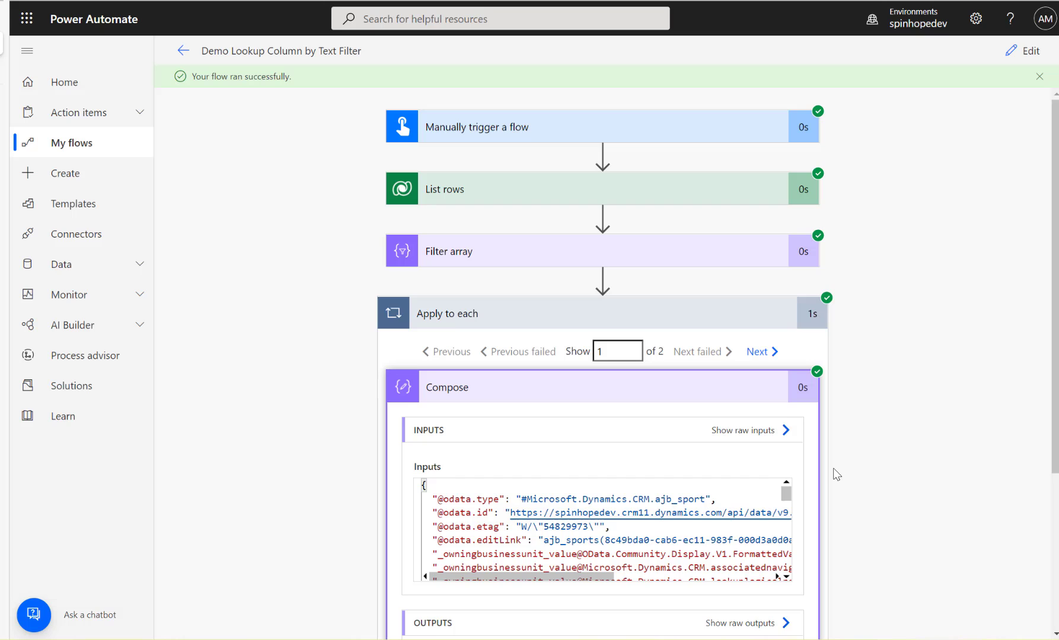
{"action": "scroll", "coordinate": [871, 474], "scroll_direction": "down", "scroll_amount": 4}
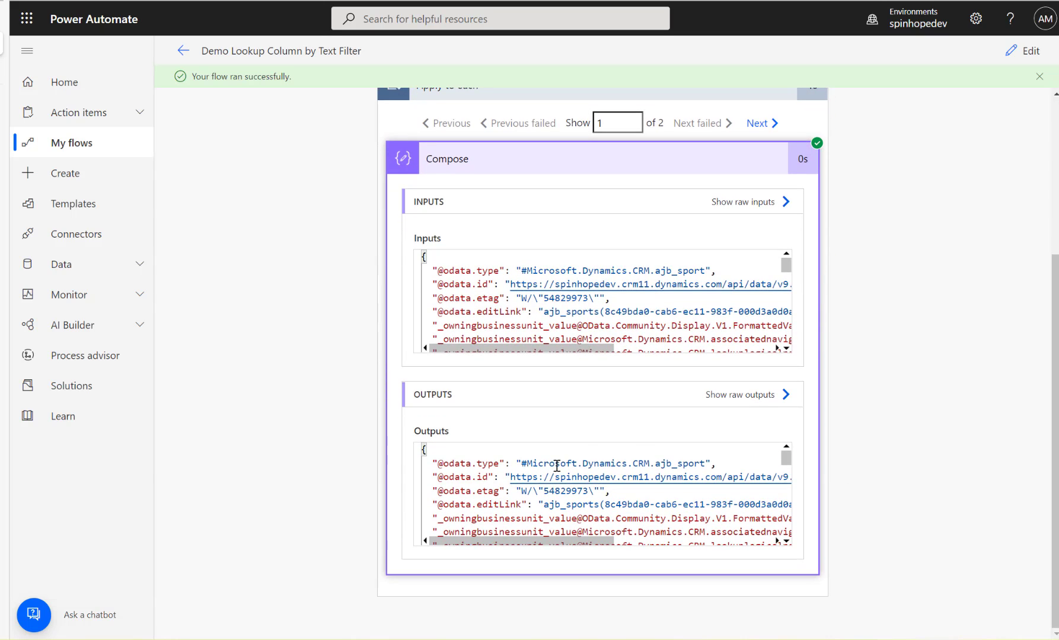
{"action": "scroll", "coordinate": [553, 463], "scroll_direction": "down", "scroll_amount": 10}
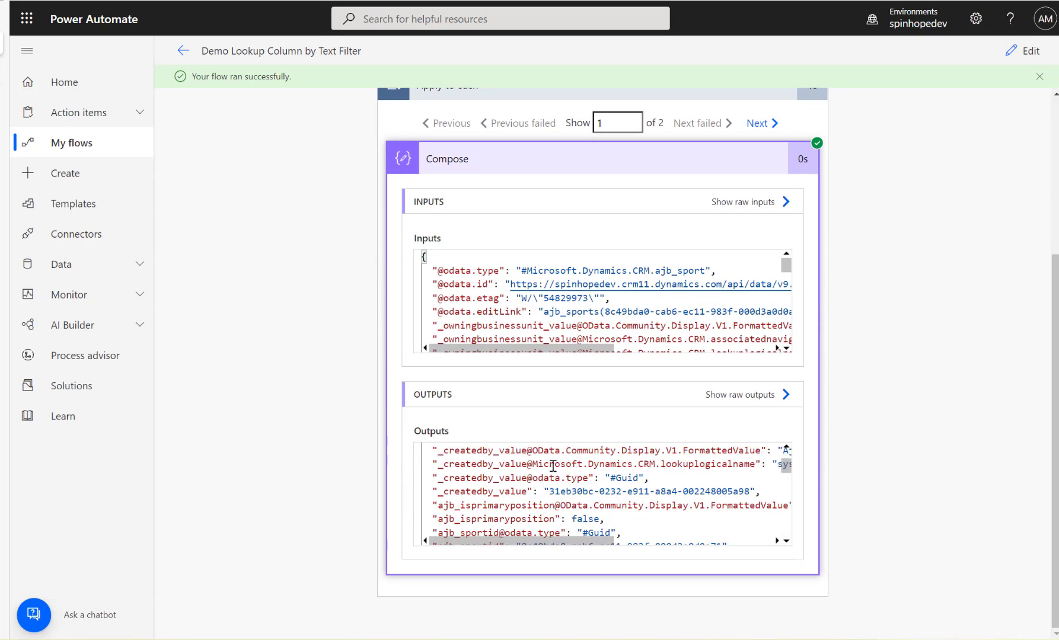
{"action": "scroll", "coordinate": [333, 353], "scroll_direction": "up", "scroll_amount": 1}
{"action": "scroll", "coordinate": [332, 354], "scroll_direction": "up", "scroll_amount": 4}
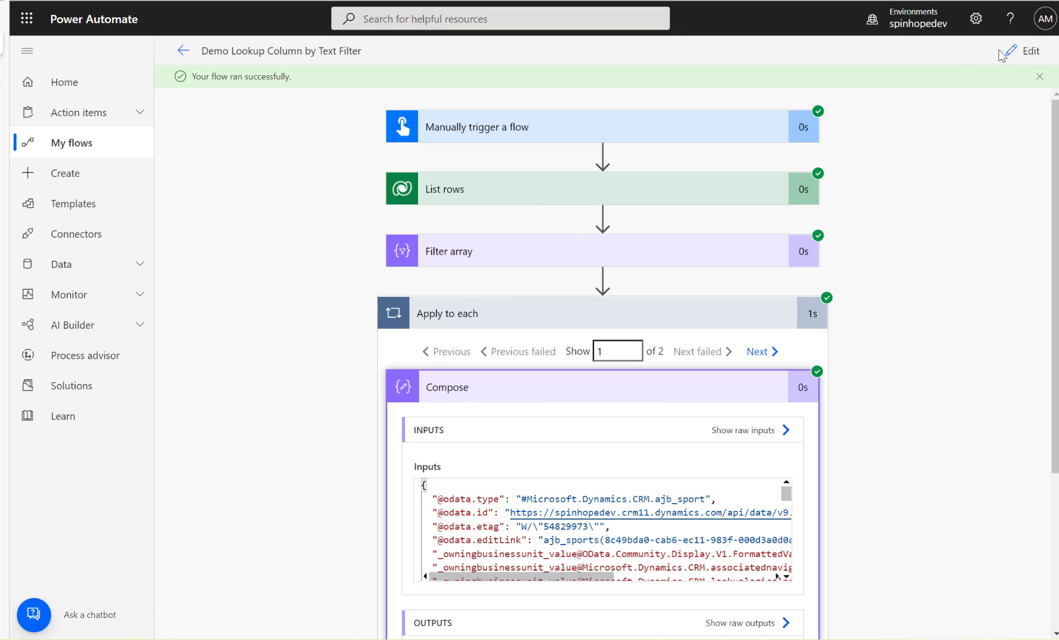
- Change the Filter array comparison value from Rugby to Badminton, then save and test the flow
{"action": "left_click", "coordinate": [1024, 51]}
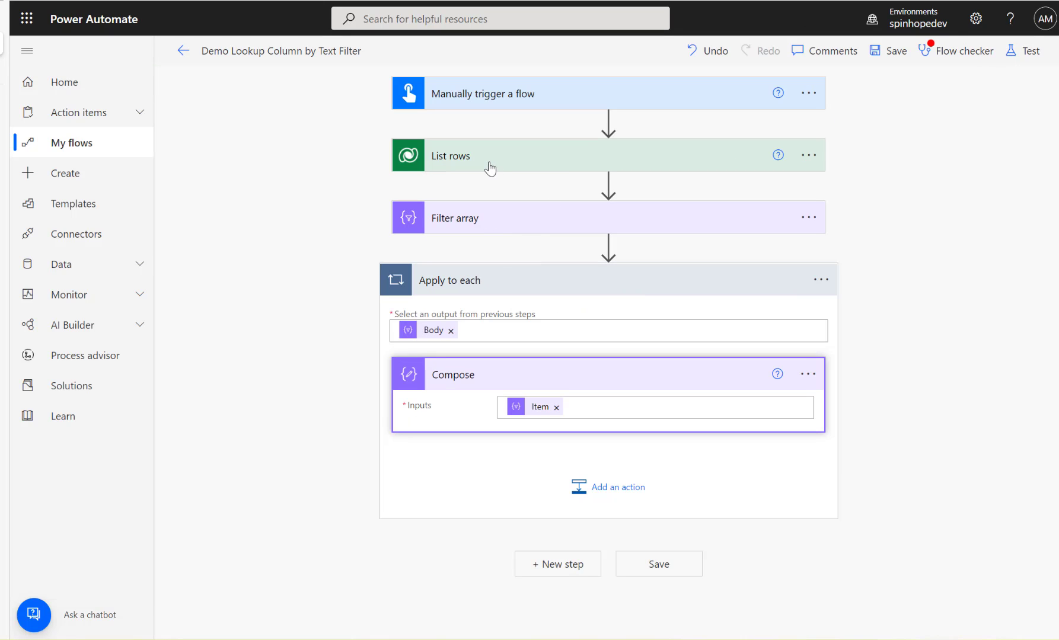
{"action": "left_click", "coordinate": [490, 169]}
{"action": "left_click", "coordinate": [474, 492]}
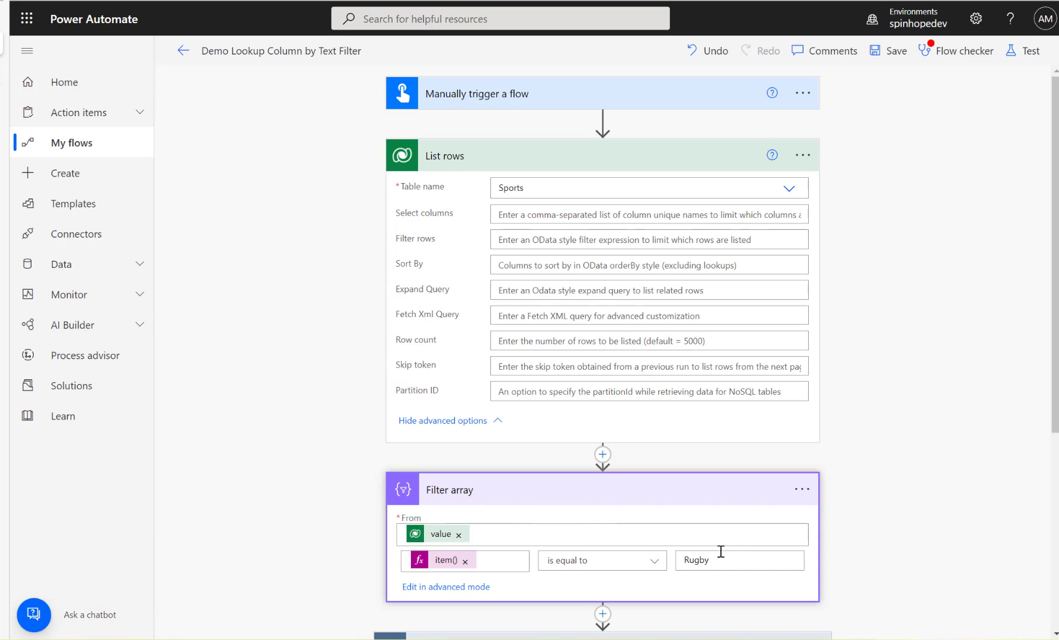
{"action": "double_click", "coordinate": [722, 553]}
{"action": "type", "text": "Badminton"}
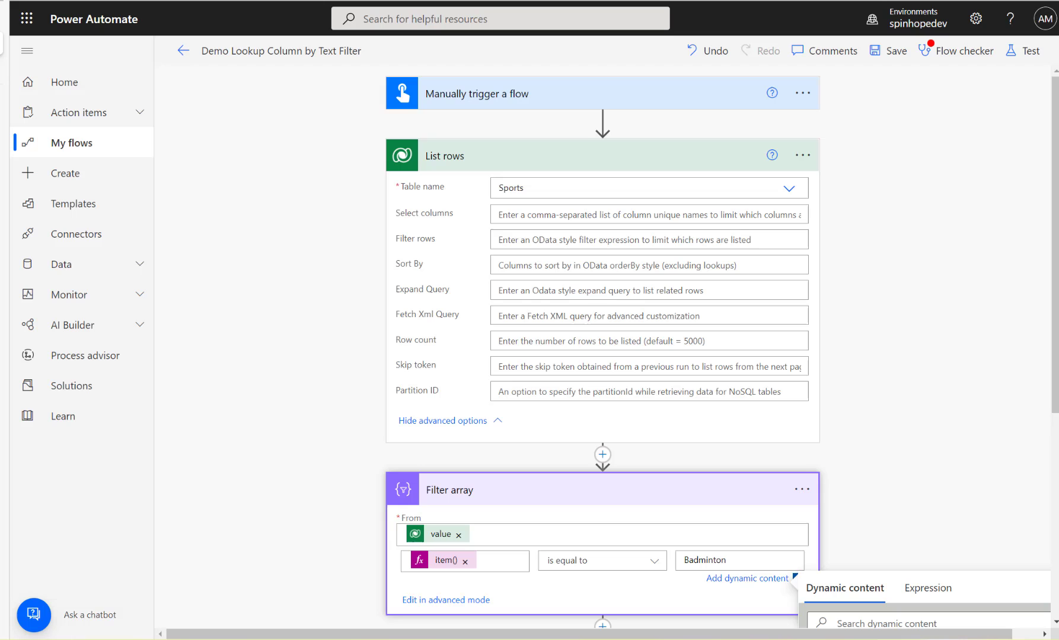
{"action": "left_click", "coordinate": [1023, 51]}
{"action": "left_click", "coordinate": [875, 617]}
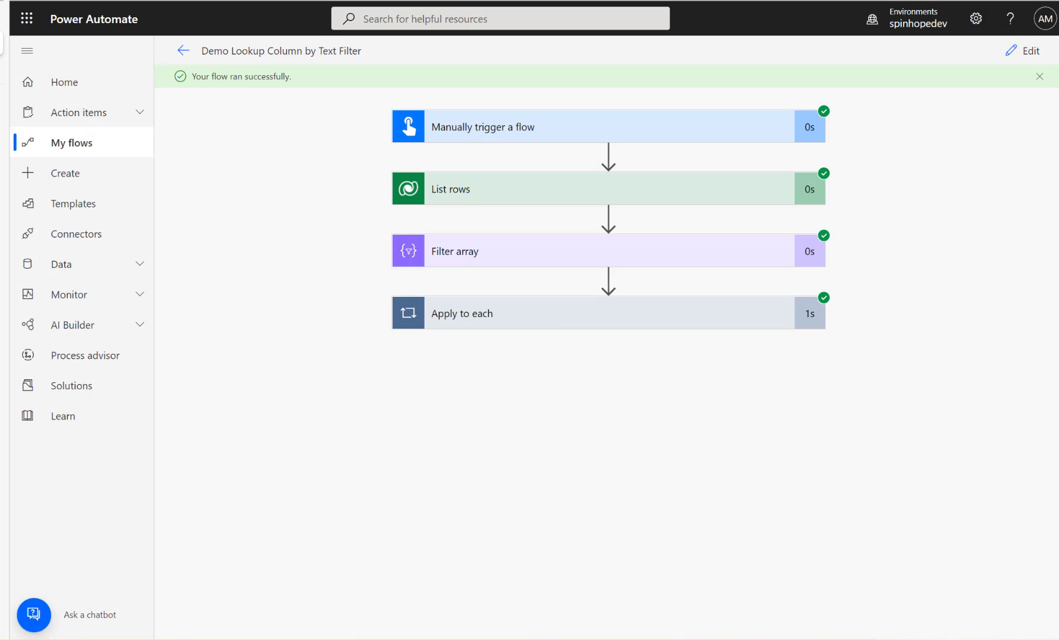
{"action": "left_click", "coordinate": [568, 319]}
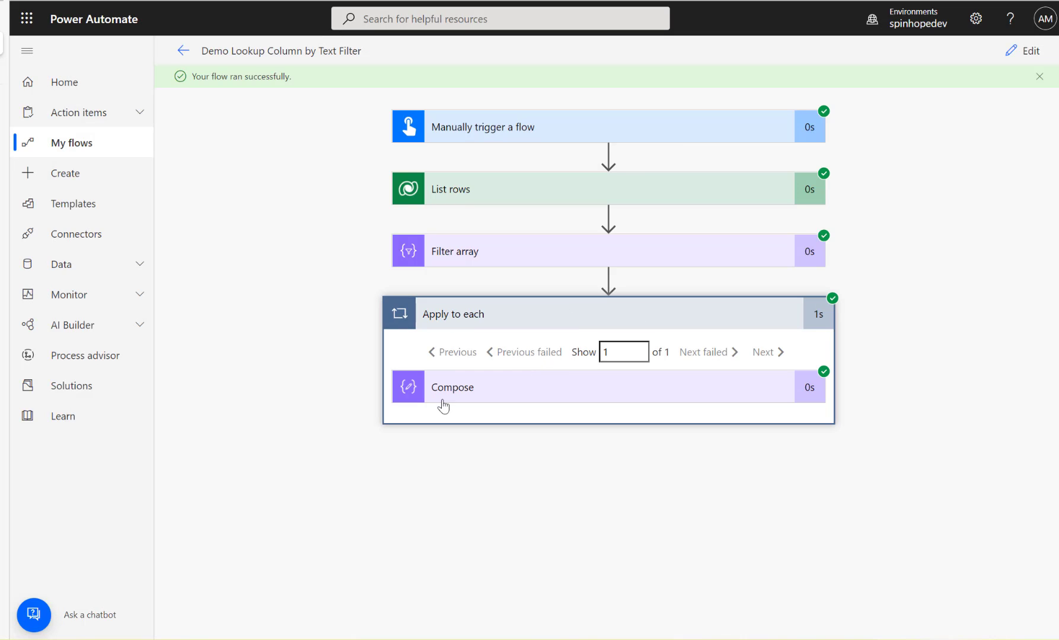
{"action": "left_click", "coordinate": [556, 395]}
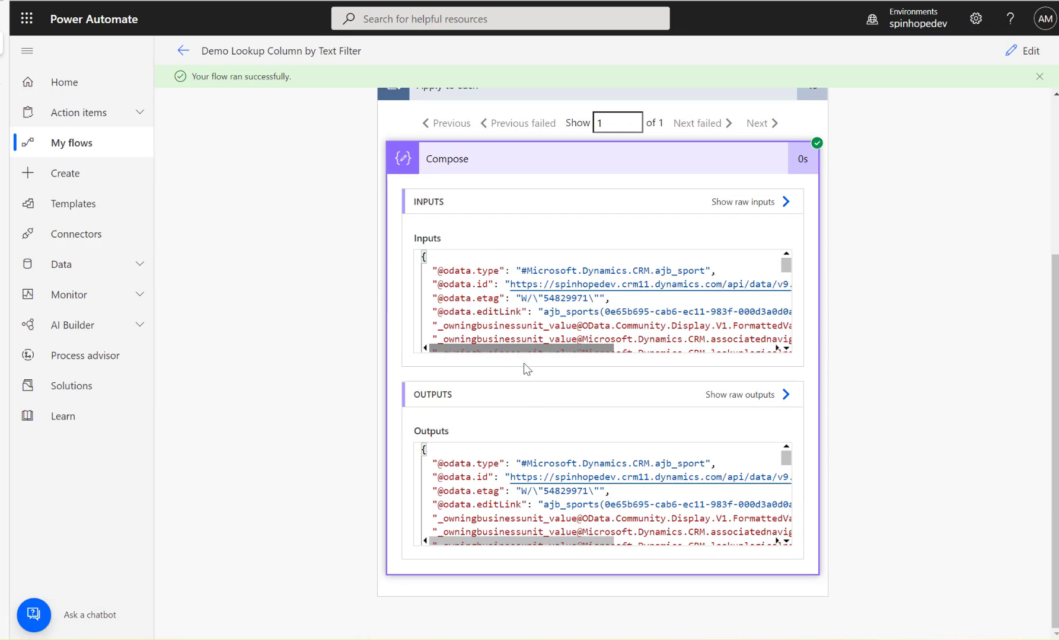
{"action": "left_click", "coordinate": [749, 401]}
{"action": "scroll", "coordinate": [755, 391], "scroll_direction": "down", "scroll_amount": 4}
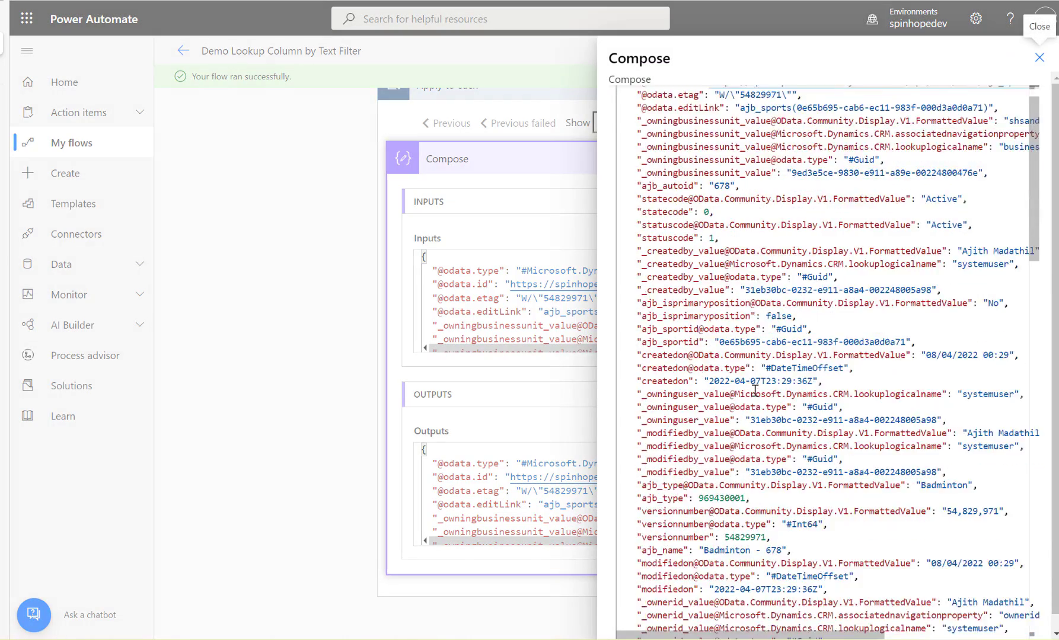
{"action": "scroll", "coordinate": [754, 391], "scroll_direction": "up", "scroll_amount": 2}
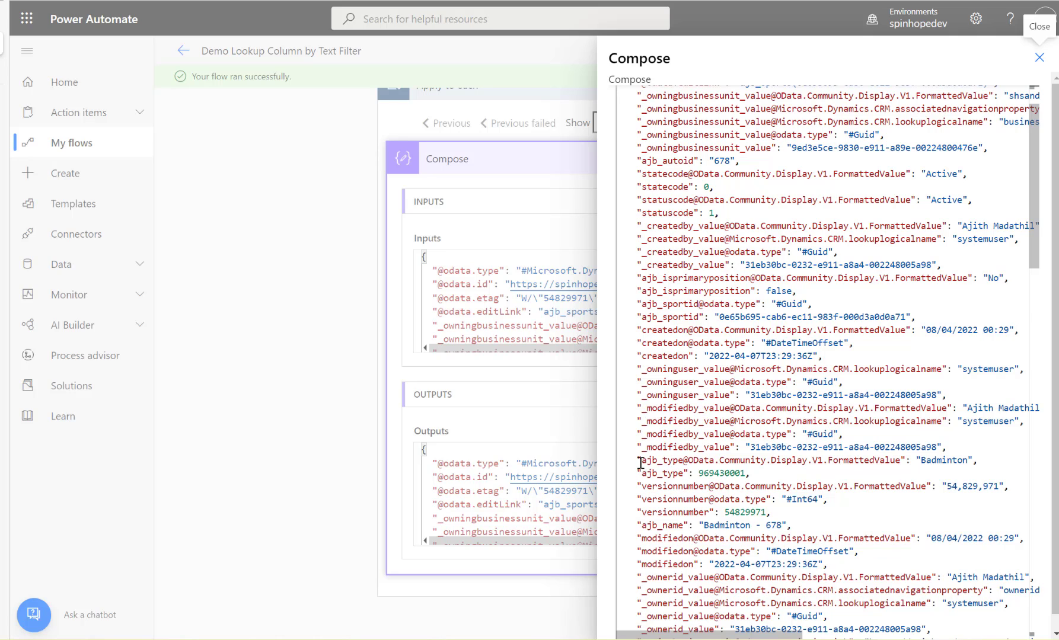
{"action": "left_click_drag", "start_coordinate": [640, 463], "coordinate": [893, 460]}
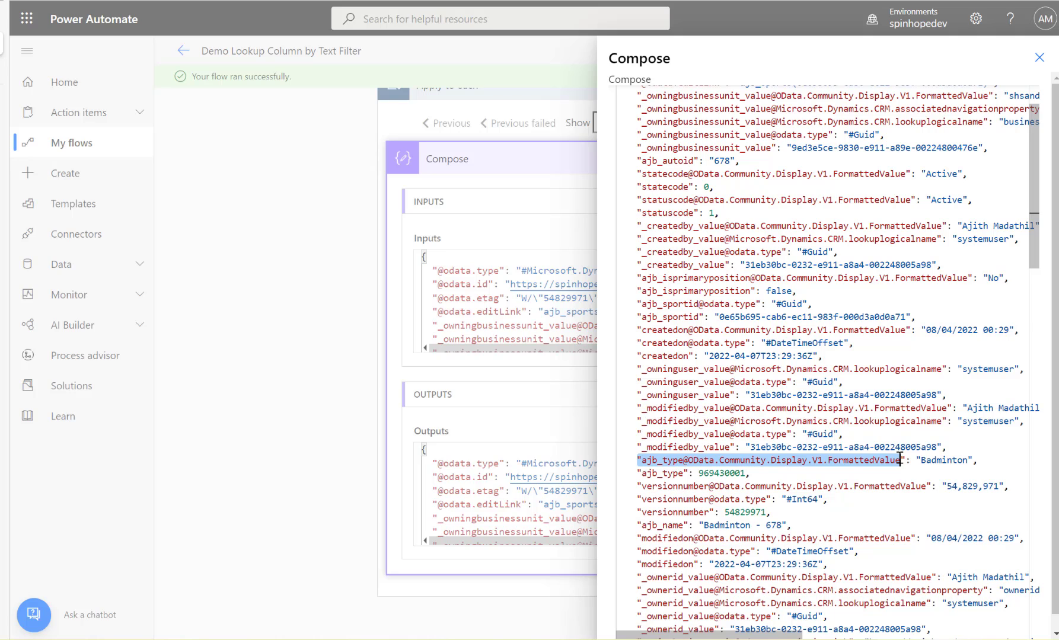
{"action": "left_click_drag", "start_coordinate": [899, 460], "coordinate": [651, 460]}
{"action": "left_click", "coordinate": [1039, 57]}
{"action": "left_click", "coordinate": [1018, 52]}
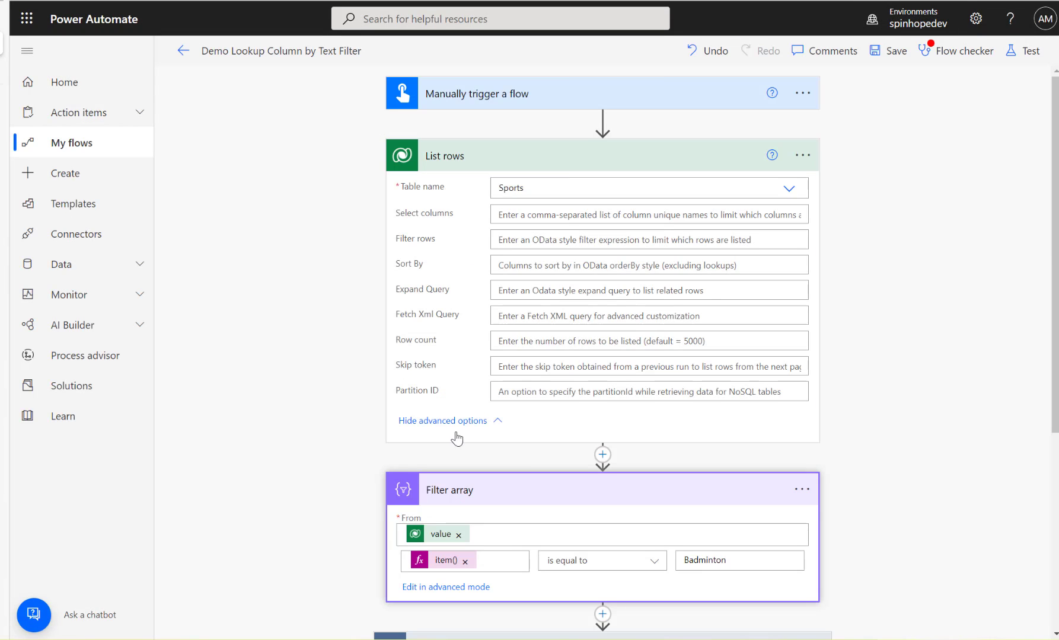
{"action": "scroll", "coordinate": [526, 461], "scroll_direction": "down", "scroll_amount": 4}
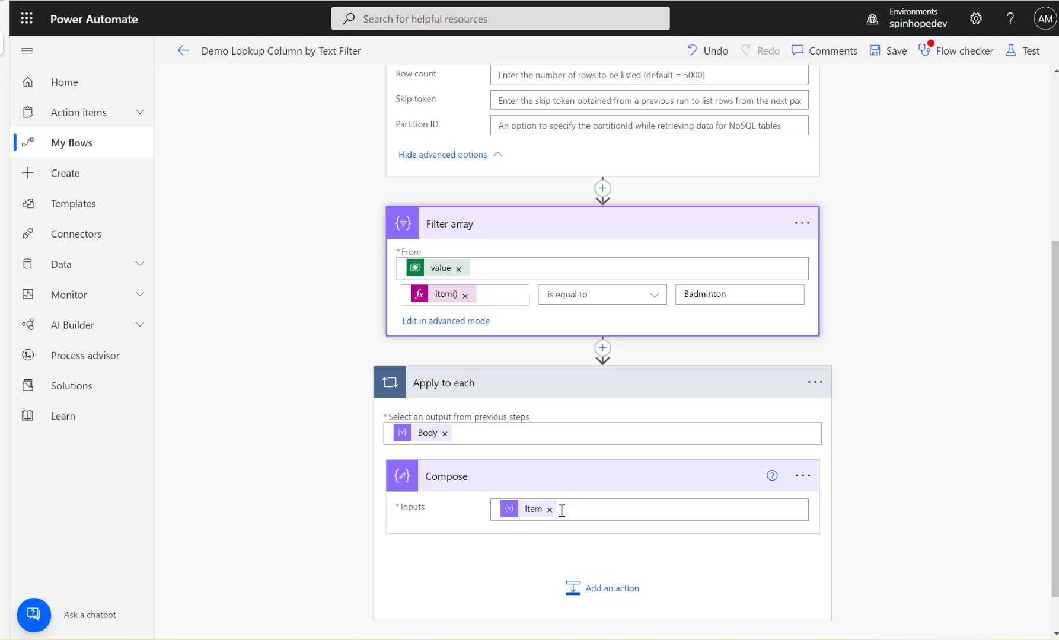
{"action": "left_click", "coordinate": [551, 511]}
{"action": "left_click", "coordinate": [563, 511]}
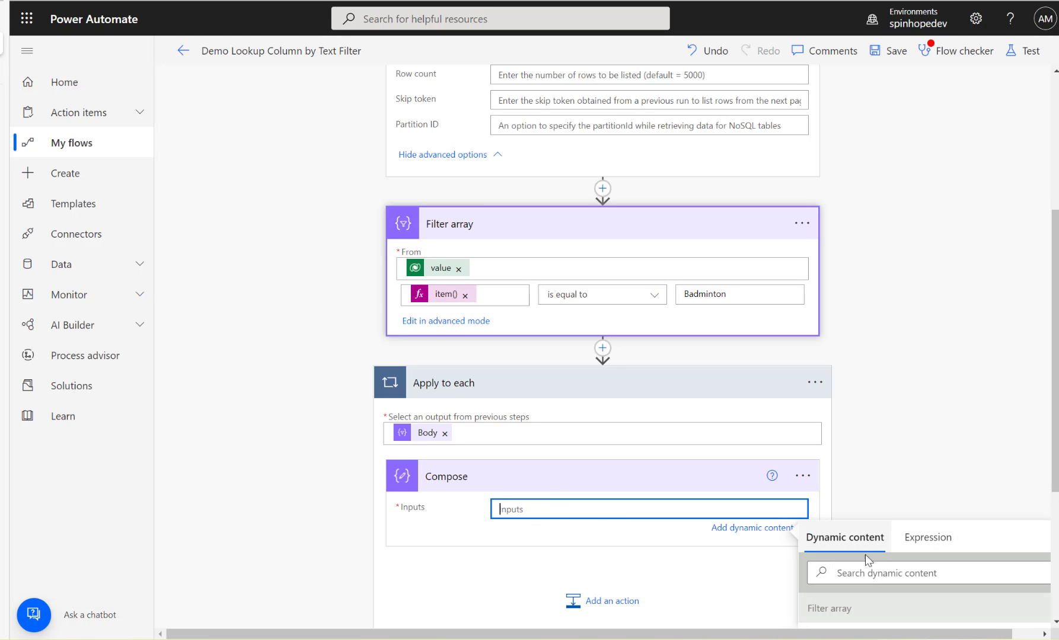
{"action": "left_click", "coordinate": [937, 544]}
{"action": "type", "text": "item"}
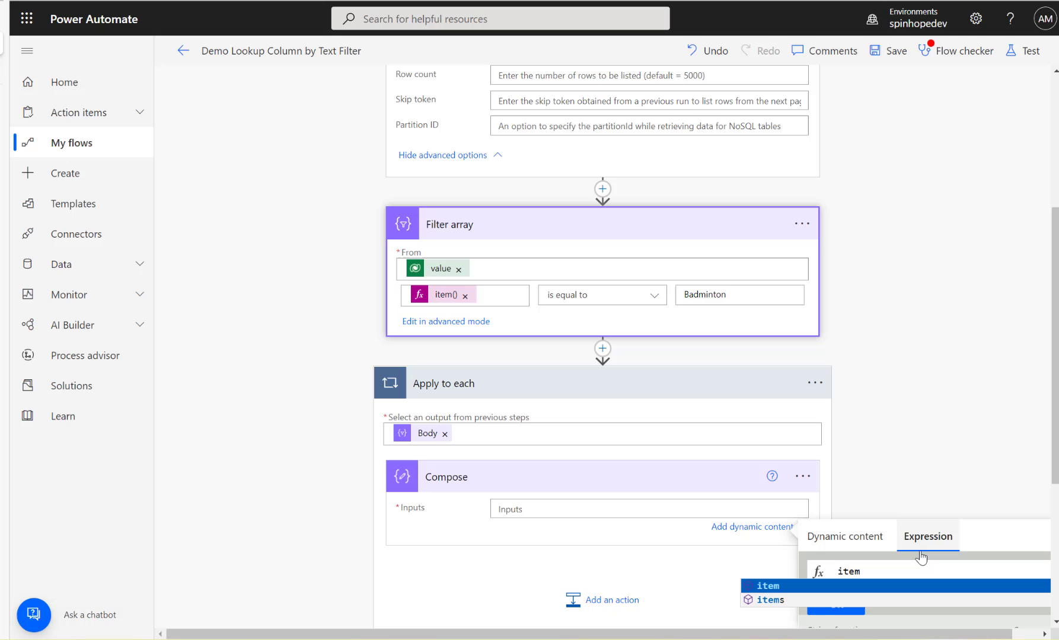
{"action": "type", "text": "()"}
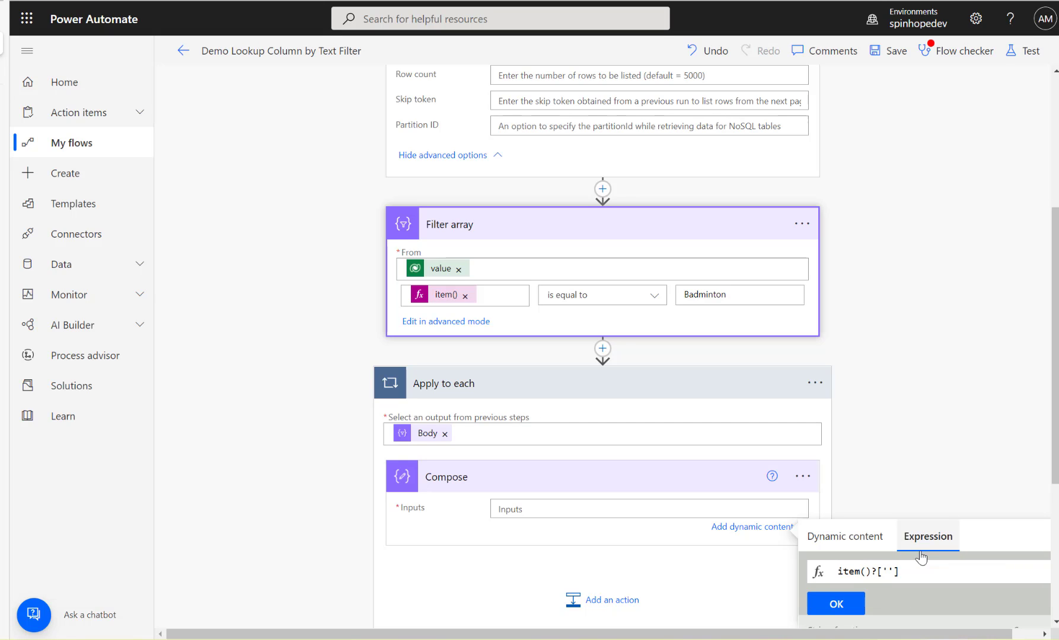
{"action": "type", "text": "?['"}
{"action": "key", "text": "ctrl+v"}
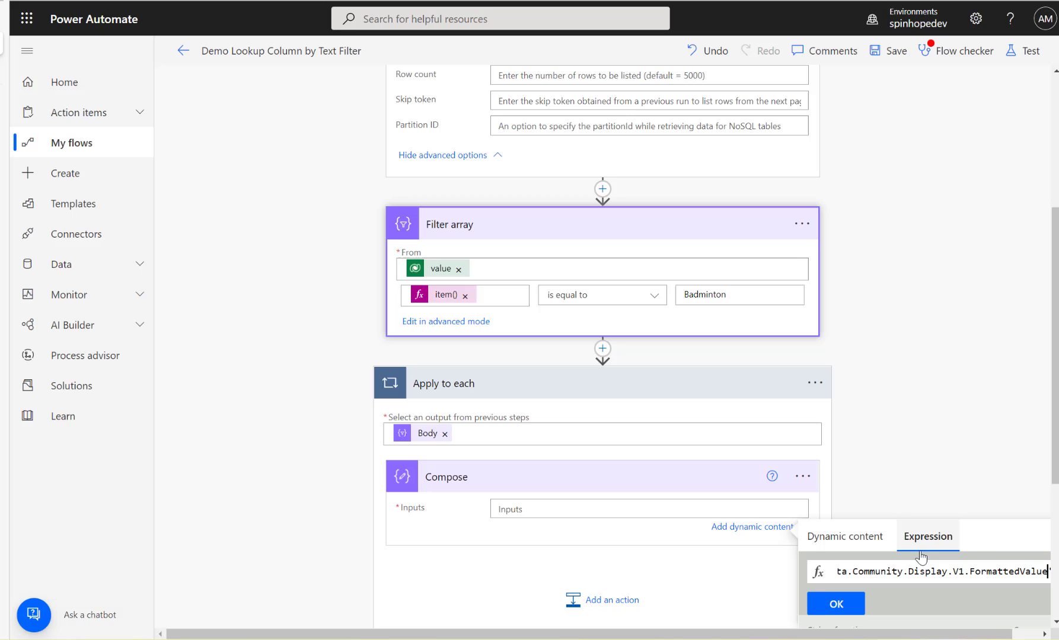
{"action": "left_click", "coordinate": [836, 603]}
- Run a manual test and check that Compose outputs Badminton for the matching row
{"action": "left_click", "coordinate": [1030, 50]}
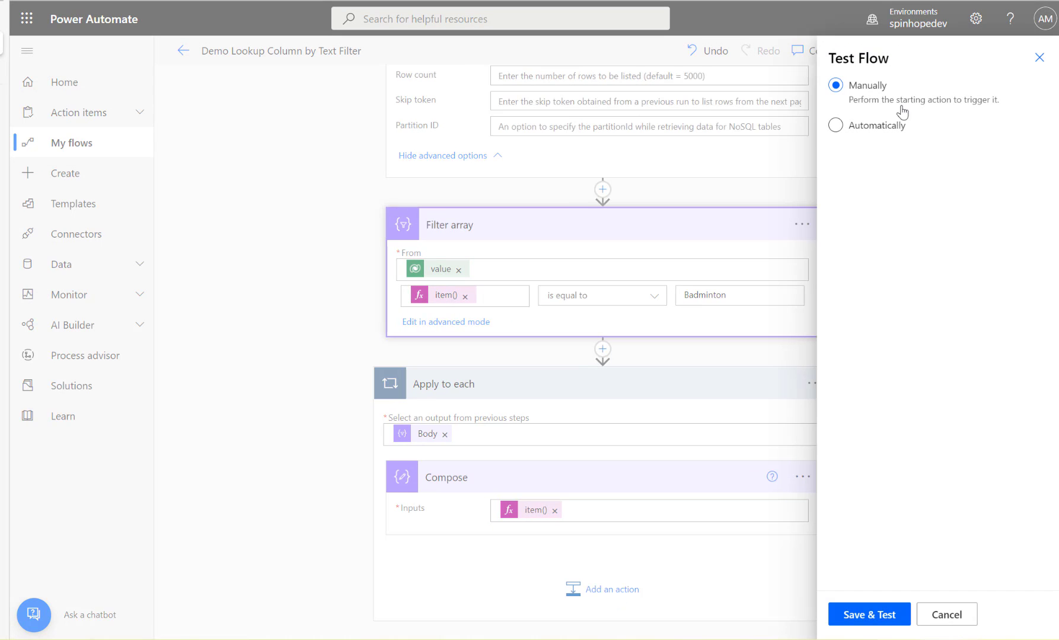
{"action": "left_click", "coordinate": [836, 127]}
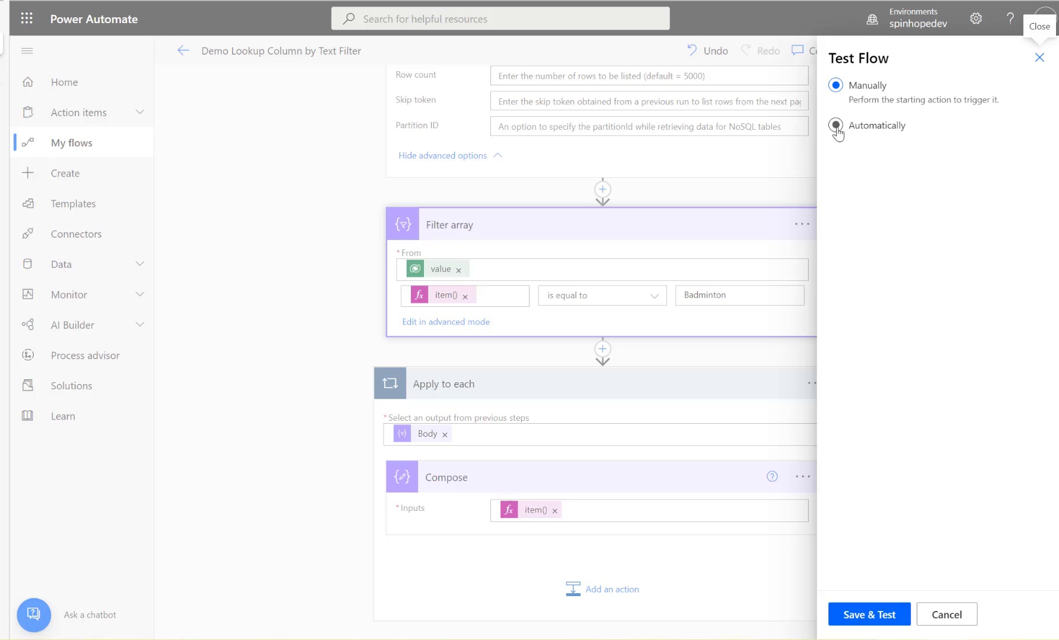
{"action": "left_click", "coordinate": [843, 92]}
{"action": "left_click", "coordinate": [873, 616]}
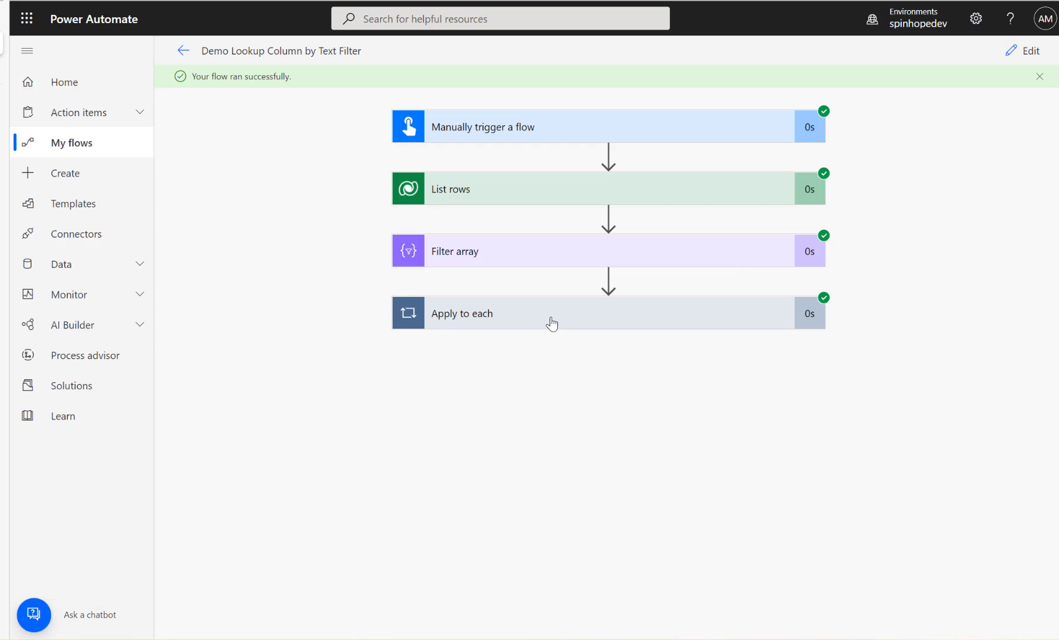
{"action": "left_click", "coordinate": [551, 323]}
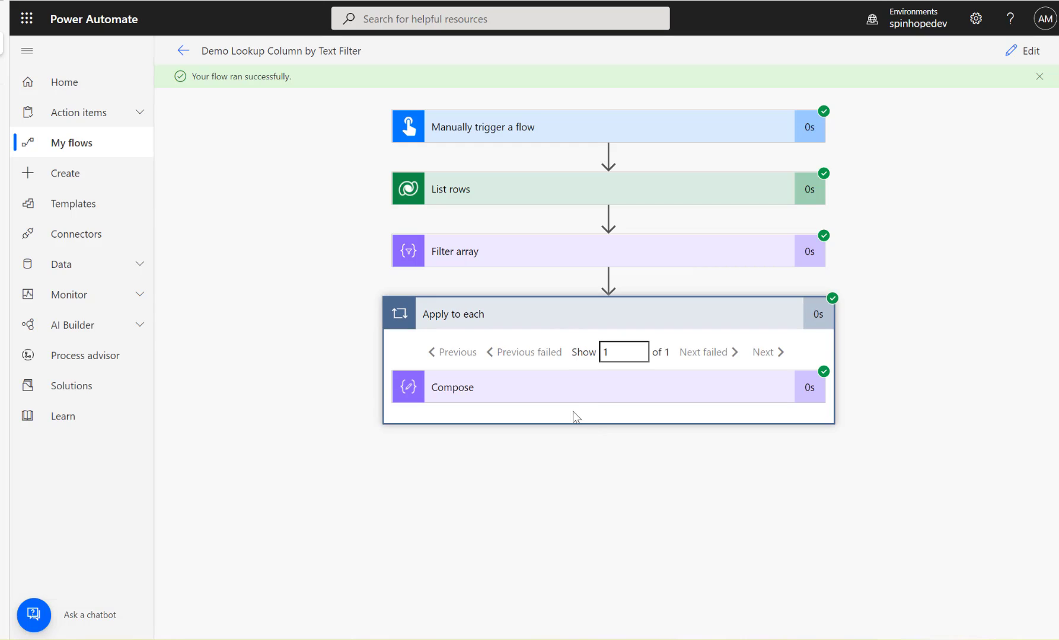
{"action": "left_click", "coordinate": [568, 399]}
- Append ' - ' and the expression item()?['ajb_sportid'] to the Compose inputs
{"action": "left_click_drag", "start_coordinate": [497, 485], "coordinate": [291, 485]}
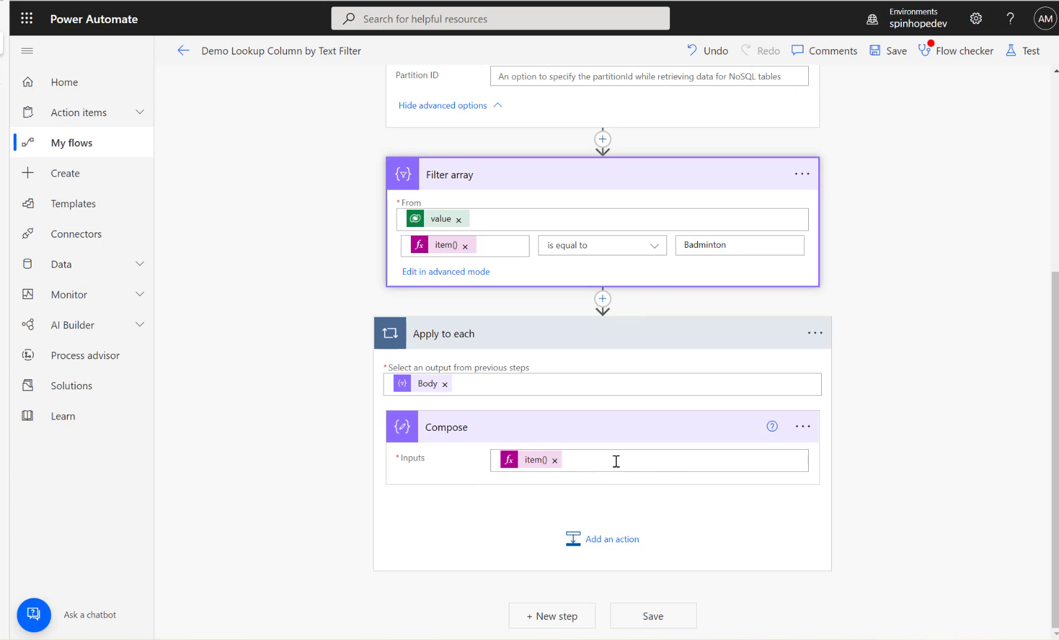
{"action": "left_click", "coordinate": [620, 458]}
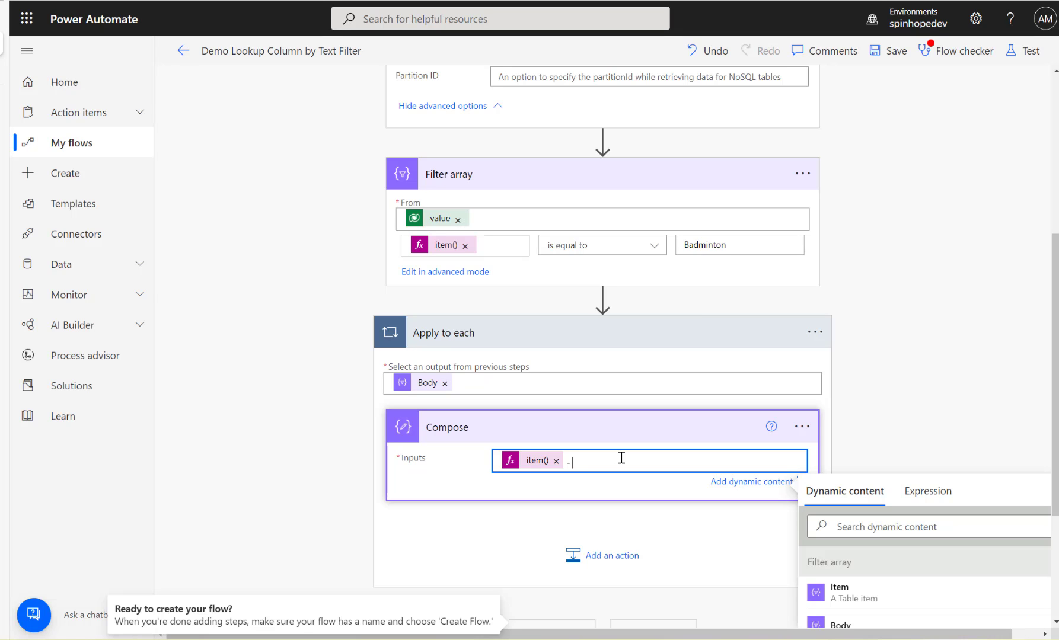
{"action": "scroll", "coordinate": [652, 413], "scroll_direction": "up", "scroll_amount": 1}
{"action": "scroll", "coordinate": [699, 442], "scroll_direction": "down", "scroll_amount": 3}
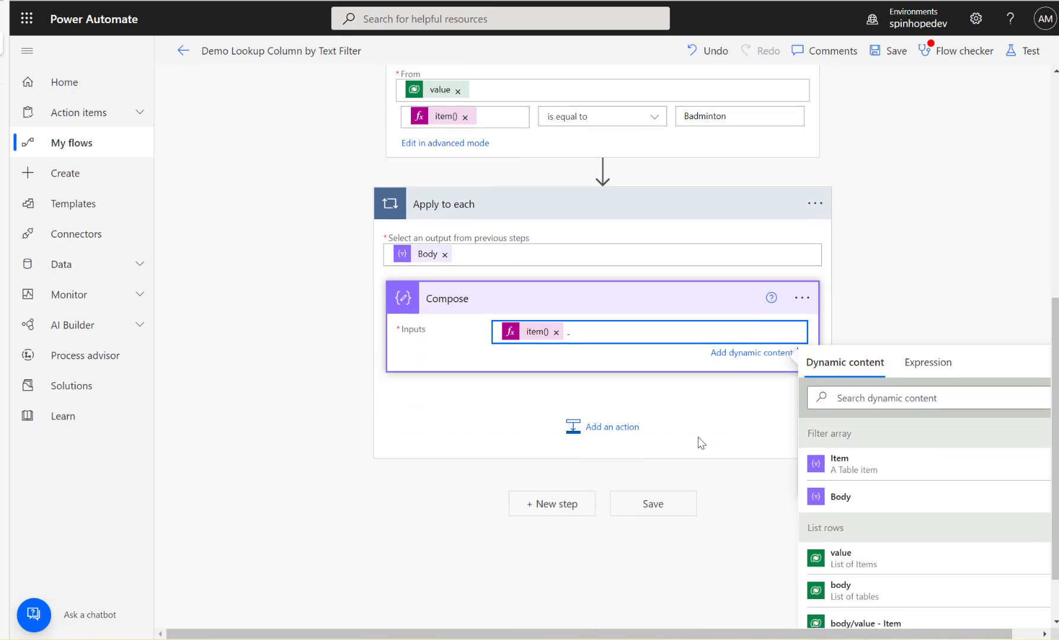
{"action": "left_click", "coordinate": [928, 355]}
{"action": "type", "text": "item"}
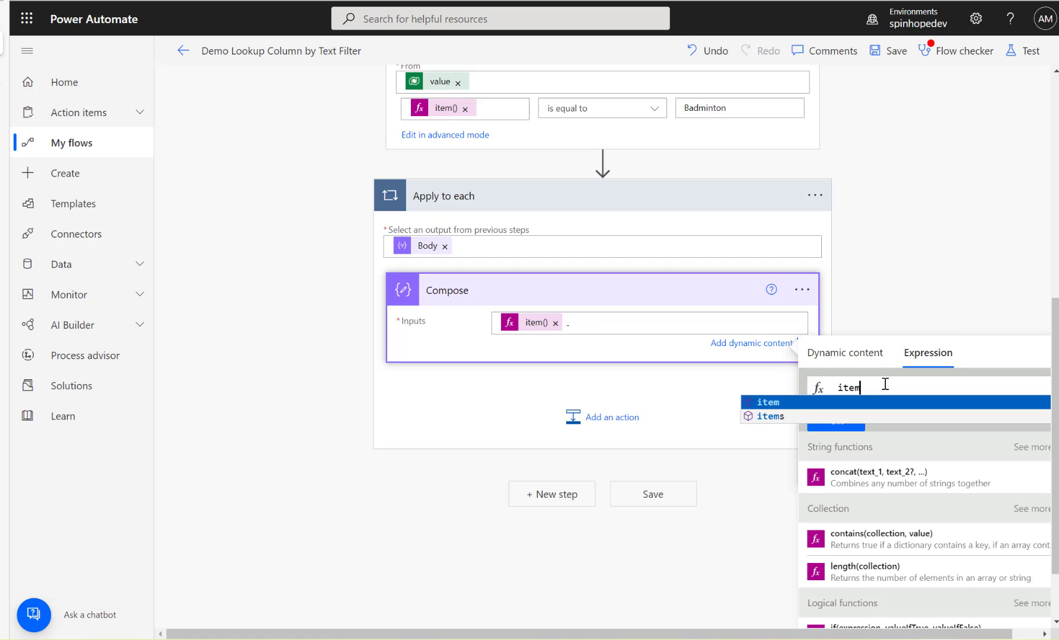
{"action": "type", "text": "()"}
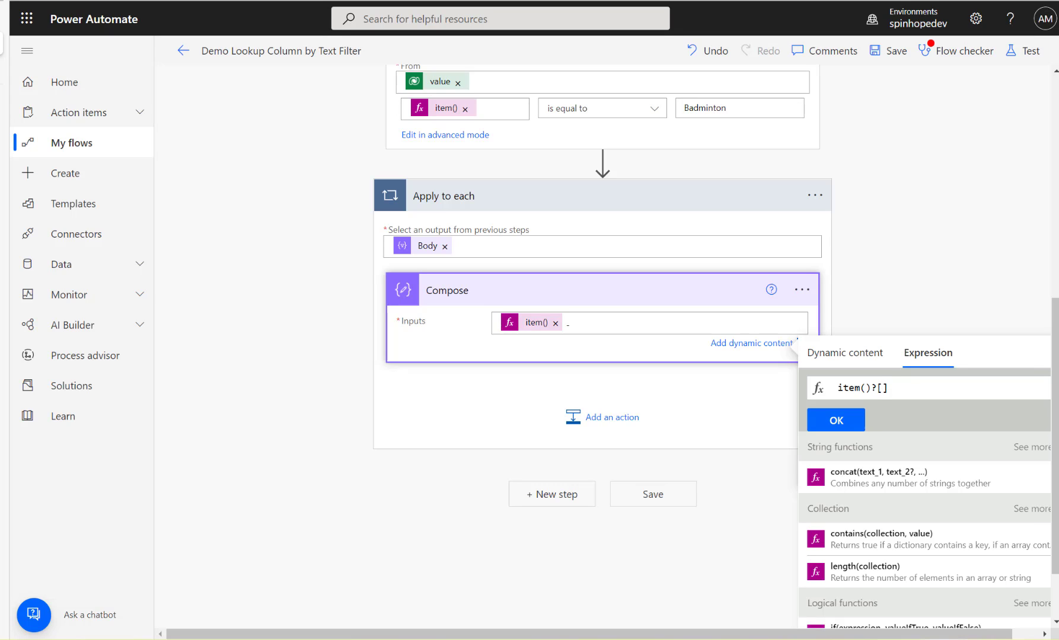
{"action": "type", "text": "?['ajb_sportid"}
{"action": "left_click", "coordinate": [821, 421]}
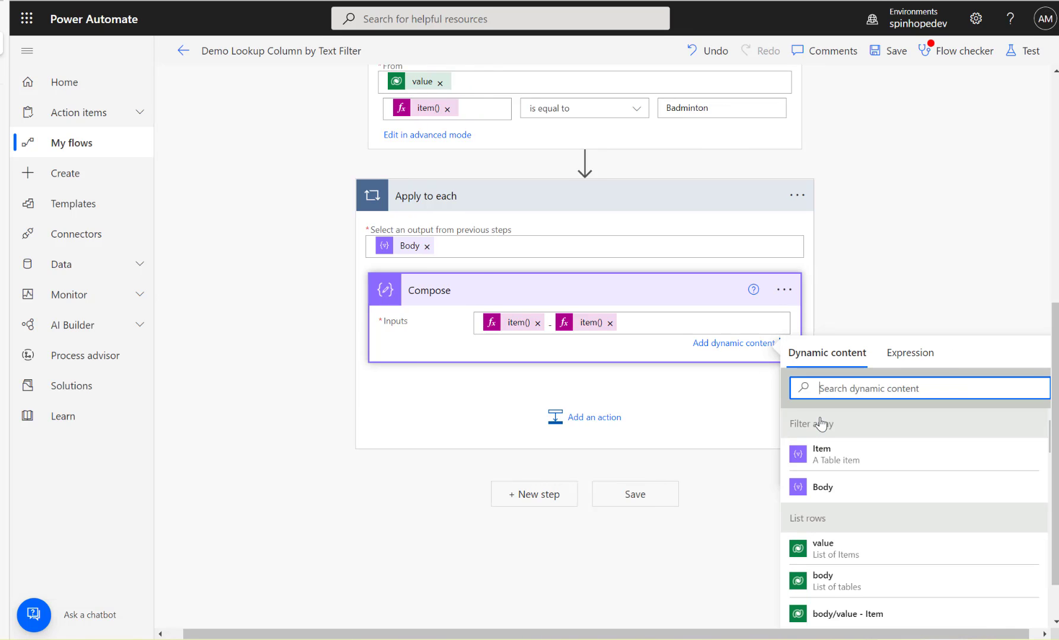
- Cancel the test prompt and save the flow
{"action": "left_click", "coordinate": [1008, 52]}
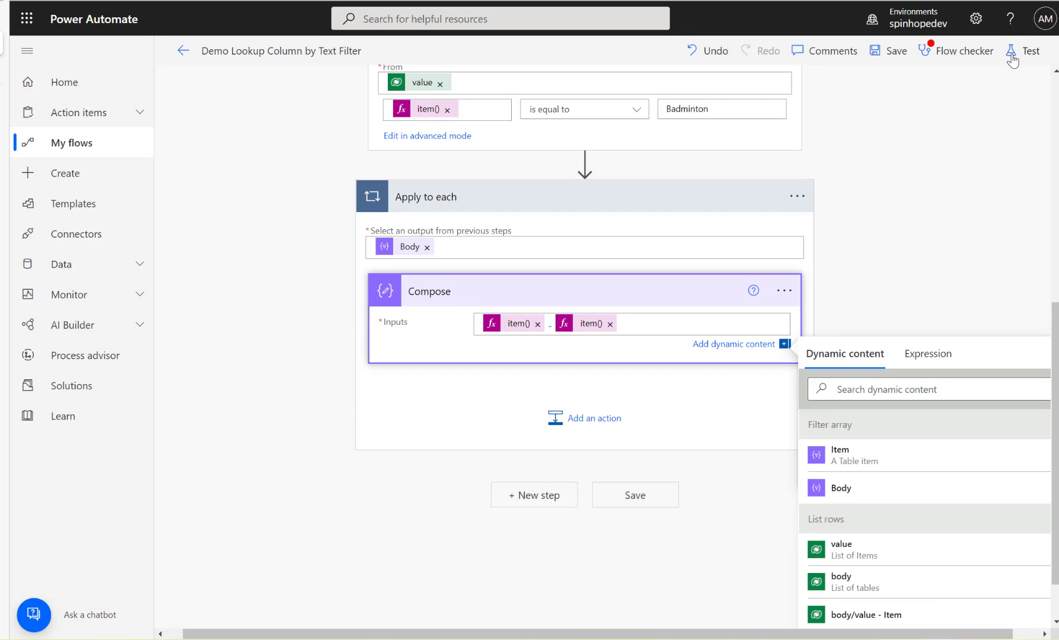
{"action": "left_click", "coordinate": [946, 617]}
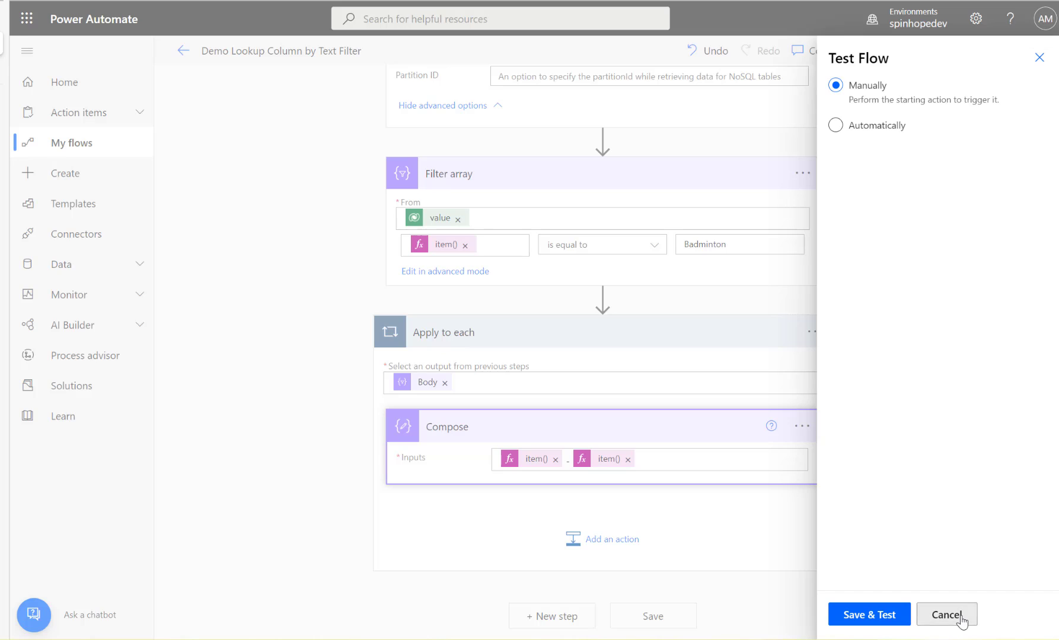
{"action": "left_click", "coordinate": [892, 57]}
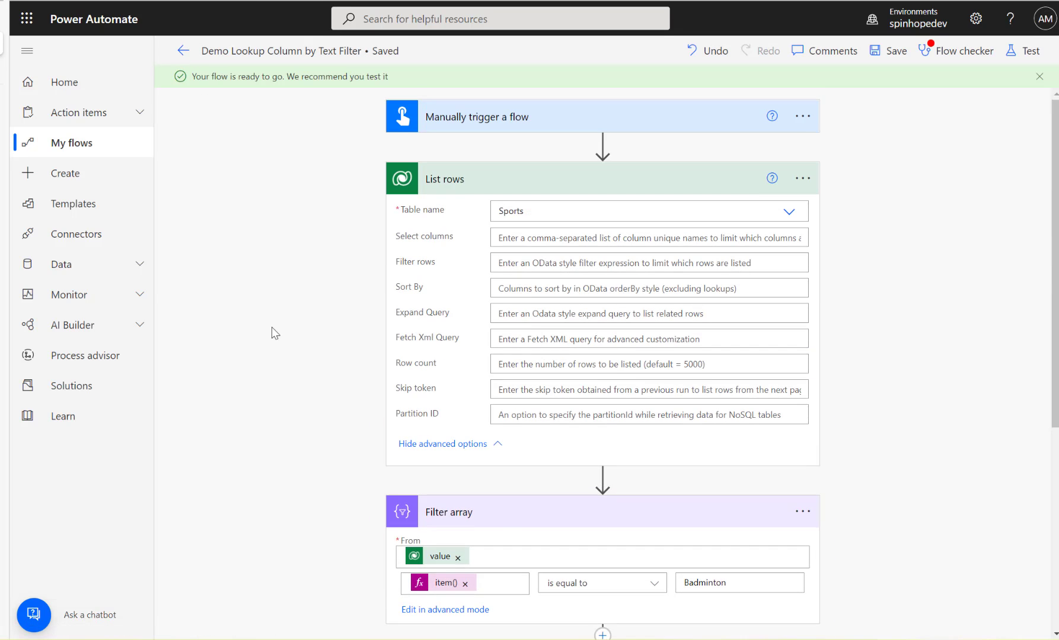
- Peek at the List rows code to confirm the table entity name ajb_sports
{"action": "left_click", "coordinate": [805, 184]}
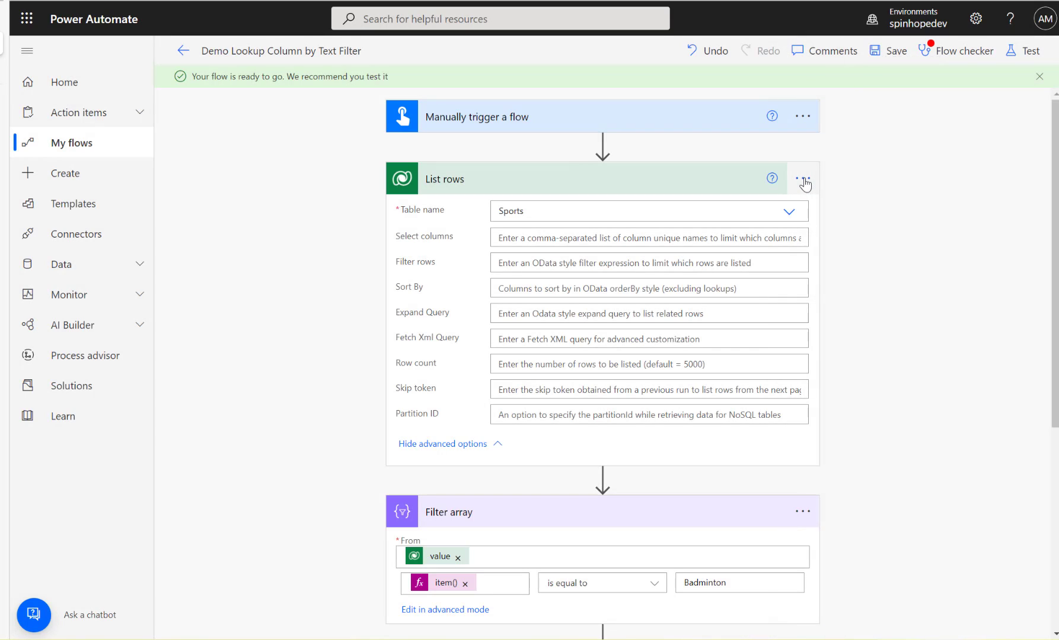
{"action": "left_click", "coordinate": [804, 180]}
{"action": "left_click", "coordinate": [870, 359]}
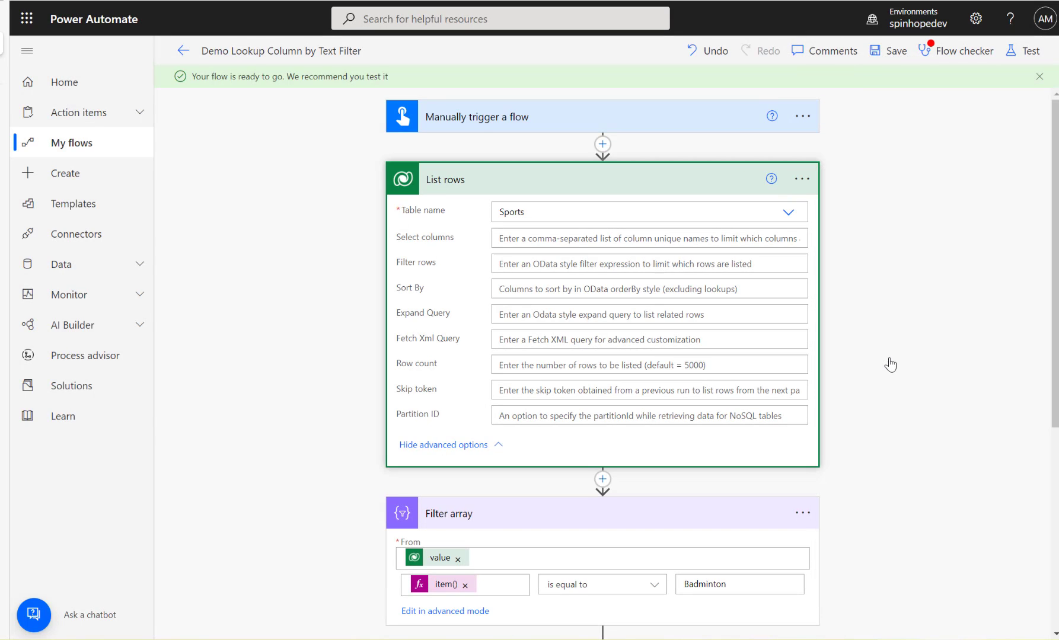
{"action": "double_click", "coordinate": [598, 317]}
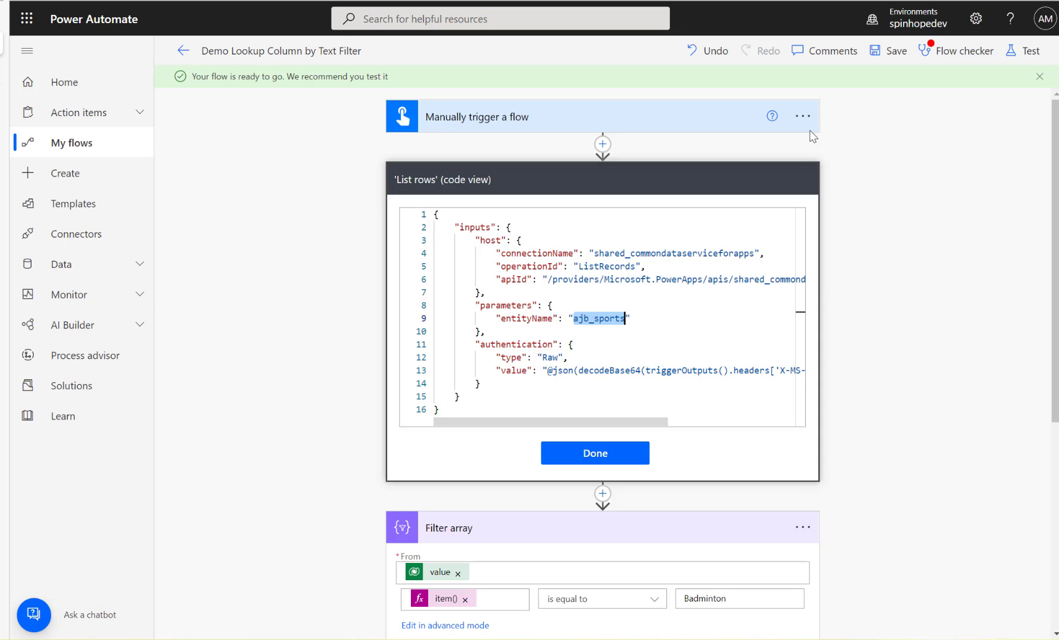
{"action": "left_click", "coordinate": [580, 461]}
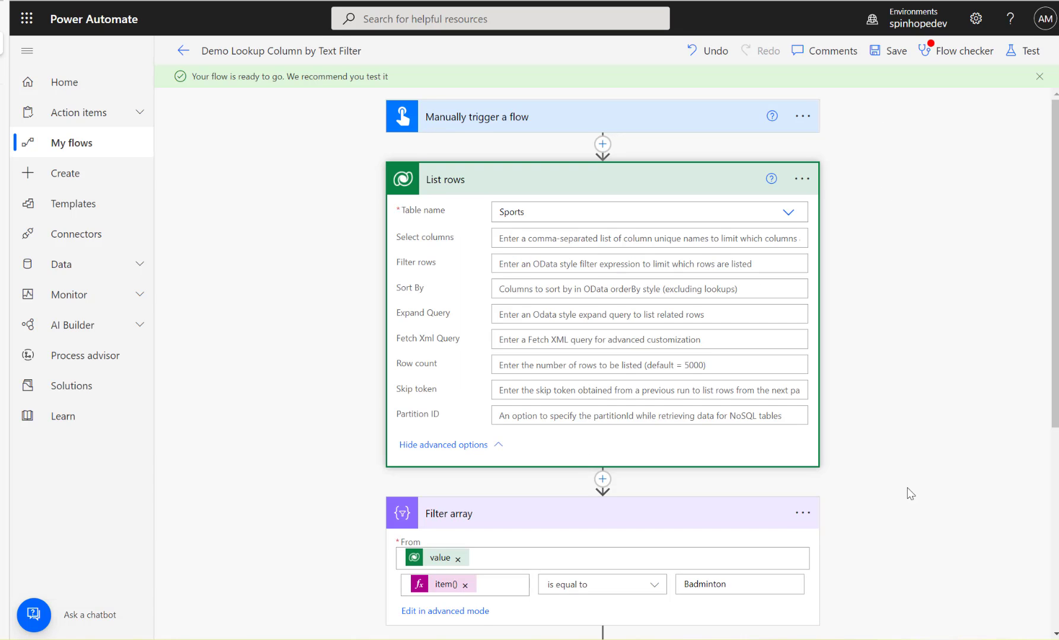
- Edit the second Compose expression to read ajb_sportsid and update it
{"action": "scroll", "coordinate": [907, 492], "scroll_direction": "down", "scroll_amount": 5}
{"action": "left_click", "coordinate": [608, 461]}
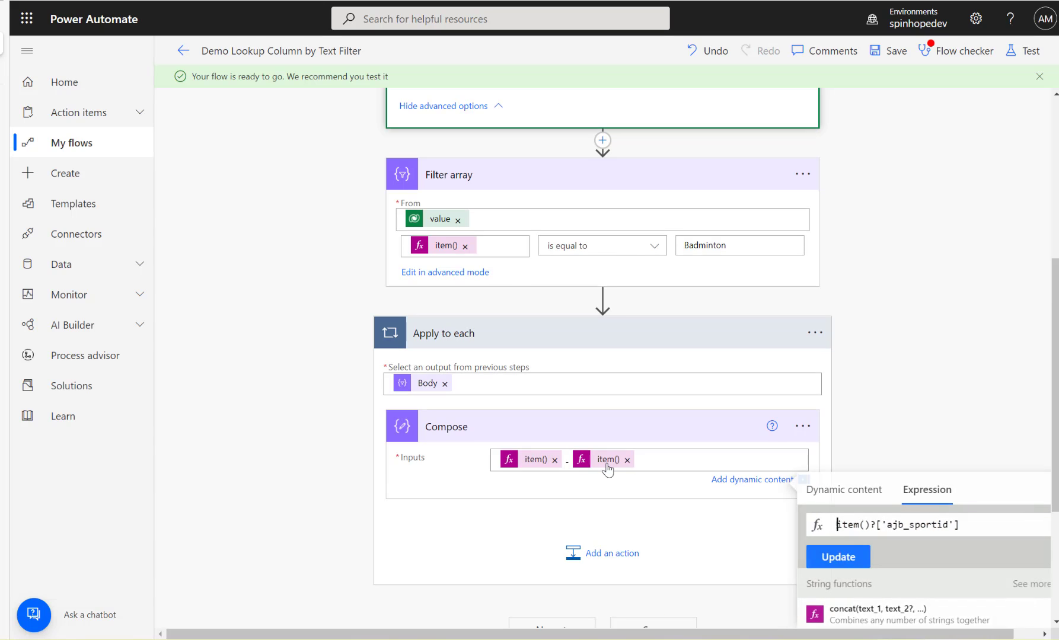
{"action": "left_click", "coordinate": [938, 524]}
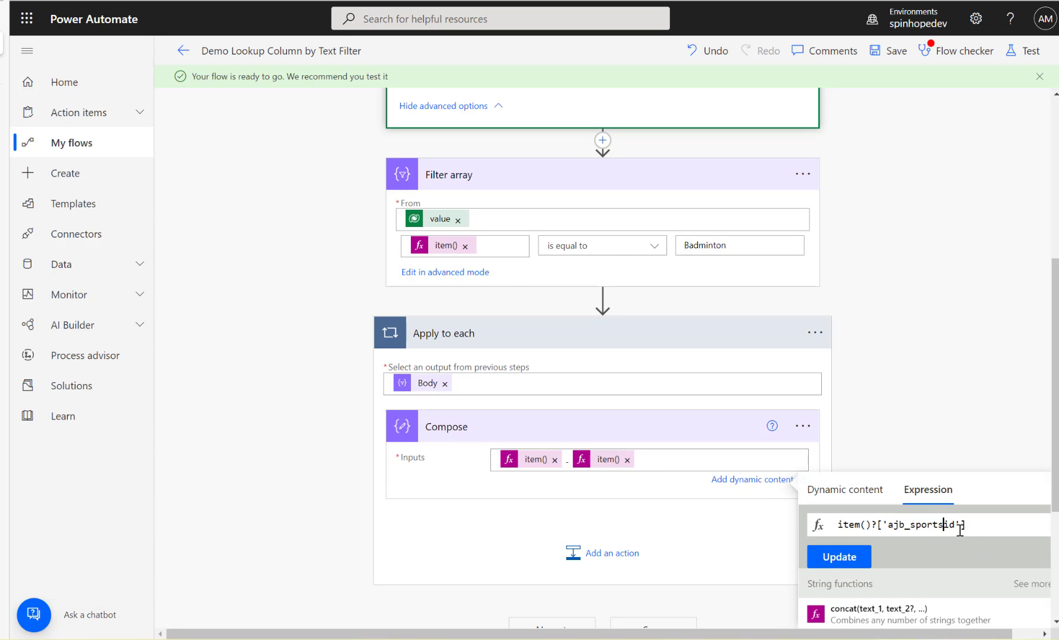
{"action": "left_click", "coordinate": [860, 557]}
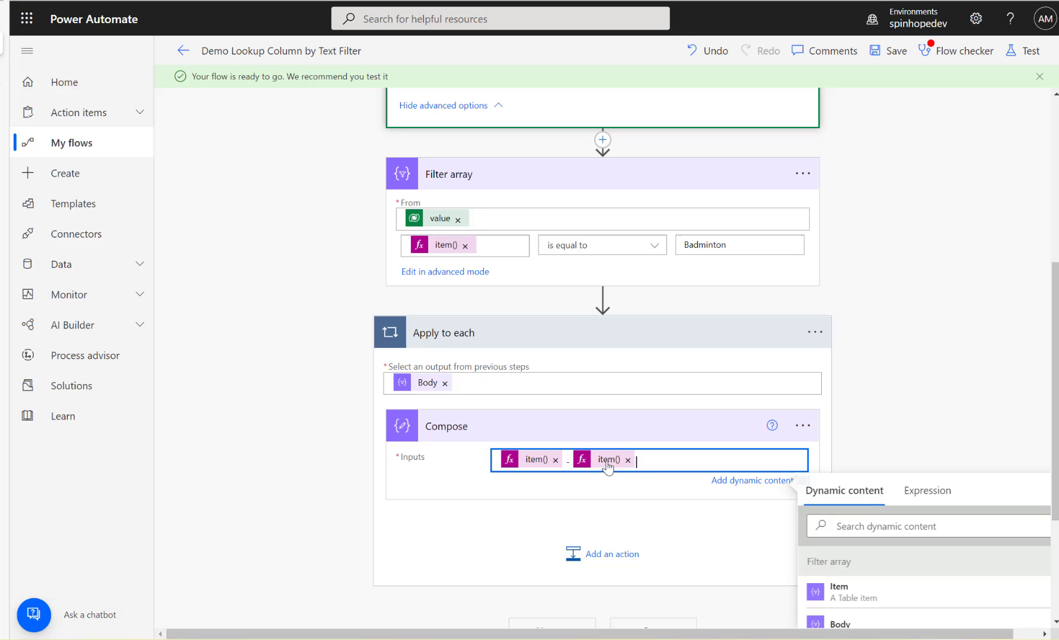
- Save and run a test, finding Compose outputs only 'Badminton -' with no sport id
{"action": "left_click", "coordinate": [1025, 53]}
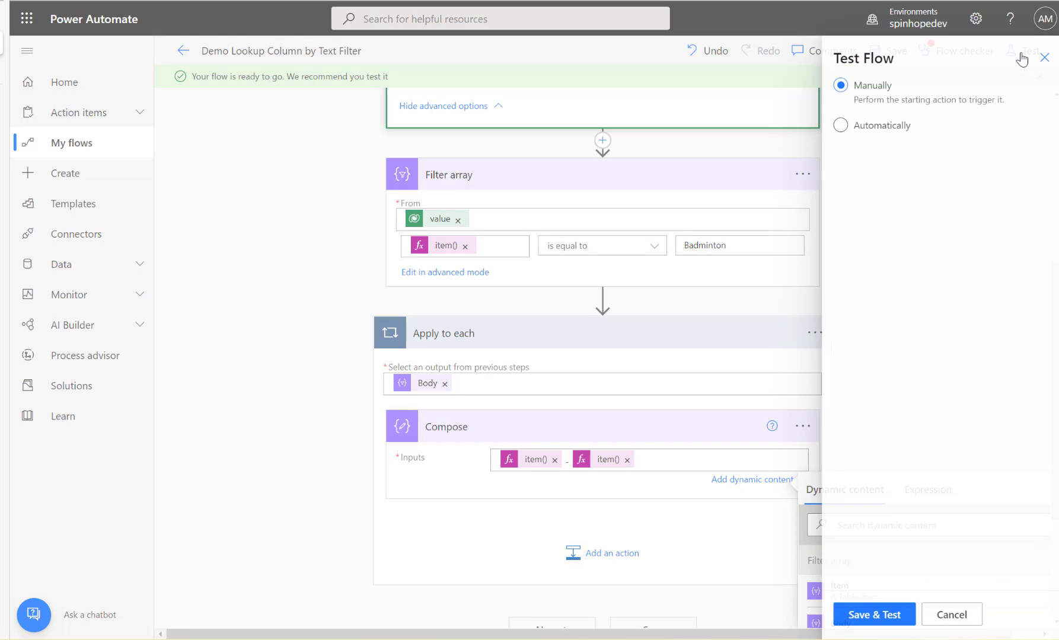
{"action": "left_click", "coordinate": [864, 617]}
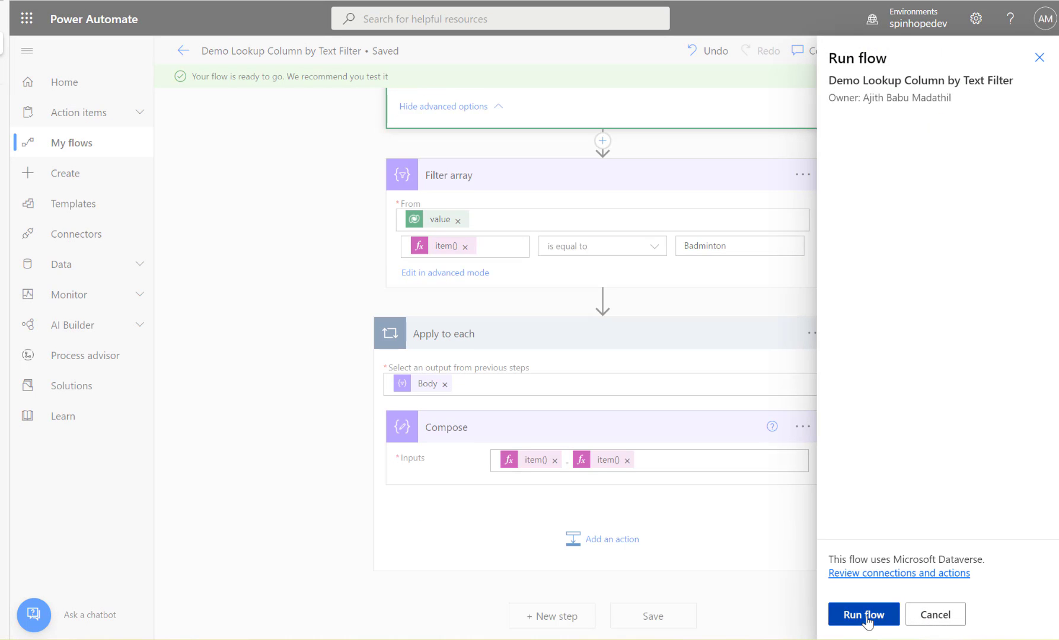
{"action": "left_click", "coordinate": [871, 619]}
{"action": "left_click", "coordinate": [1039, 58]}
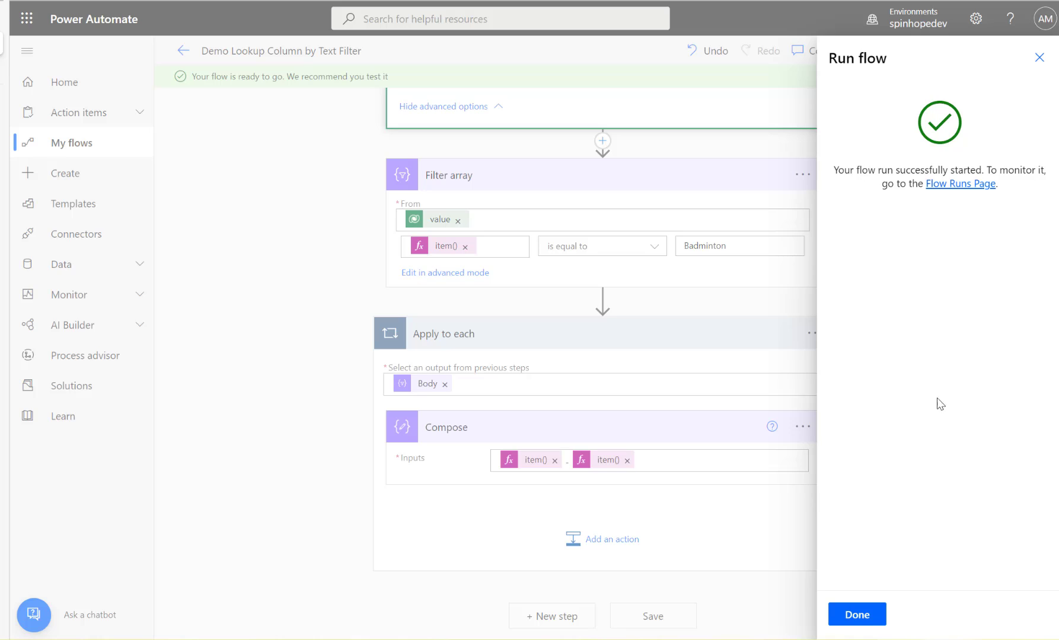
{"action": "left_click", "coordinate": [867, 618]}
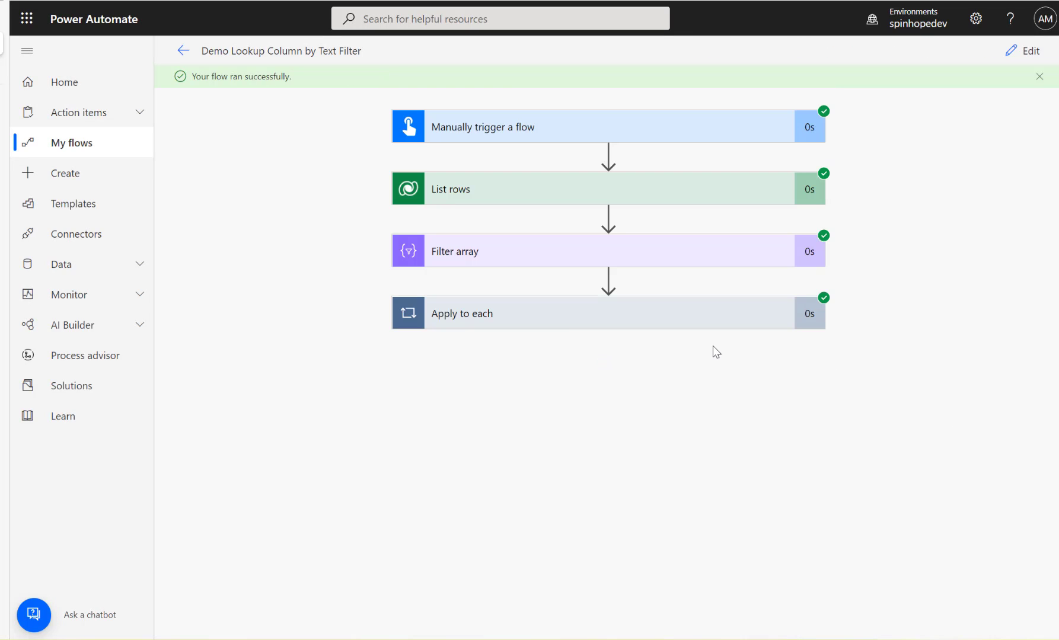
{"action": "left_click", "coordinate": [571, 322]}
{"action": "left_click", "coordinate": [544, 393]}
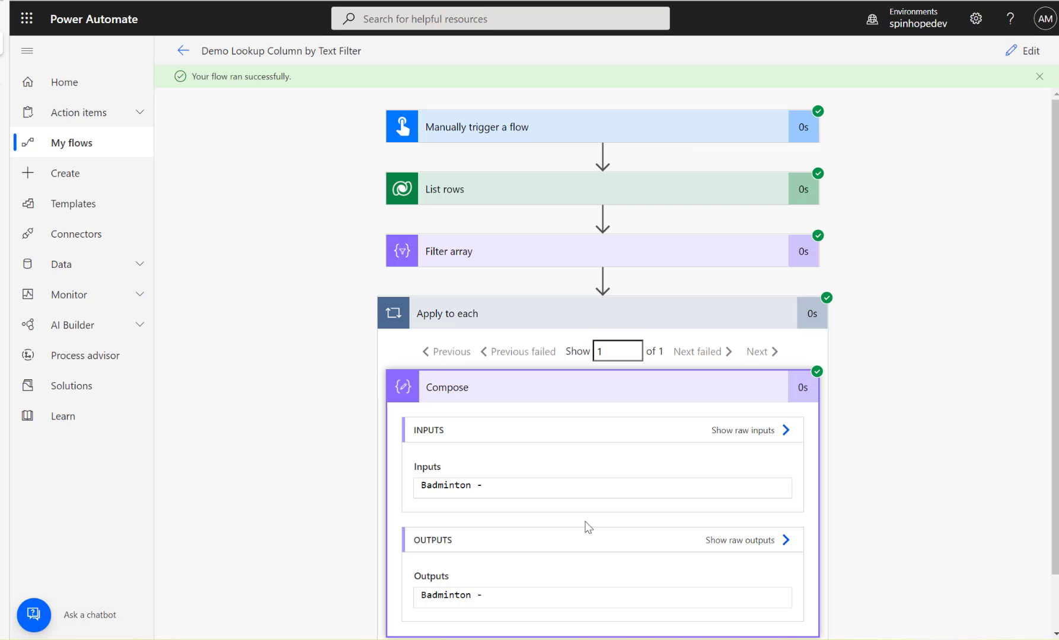
- Inspect the Filter array Body output and mark the ajb_sportid field name
{"action": "left_click", "coordinate": [487, 255]}
{"action": "scroll", "coordinate": [533, 308], "scroll_direction": "down", "scroll_amount": 3}
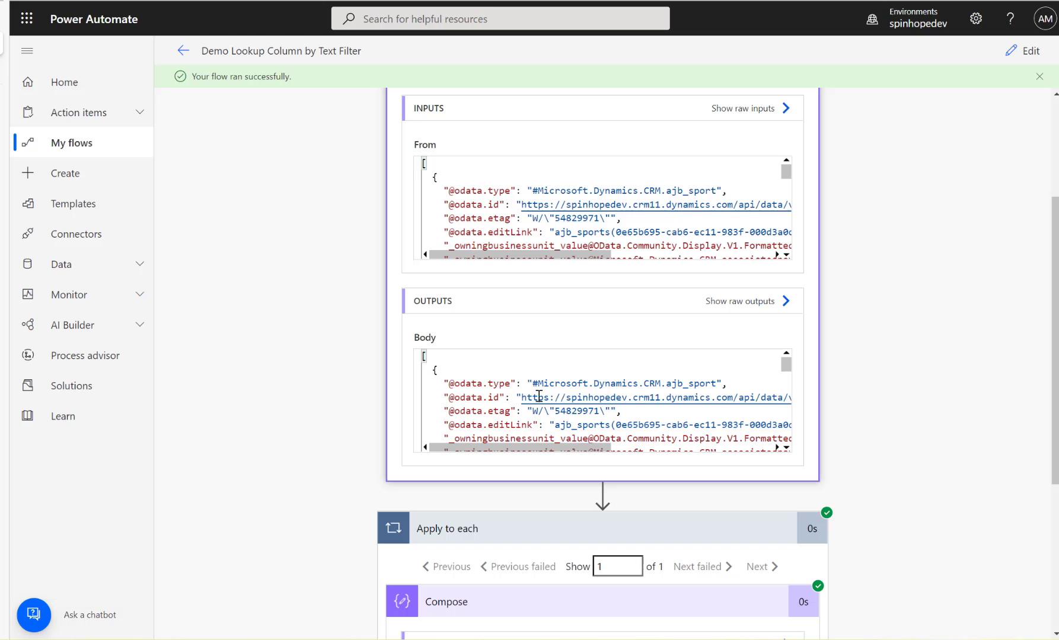
{"action": "scroll", "coordinate": [511, 394], "scroll_direction": "down", "scroll_amount": 5}
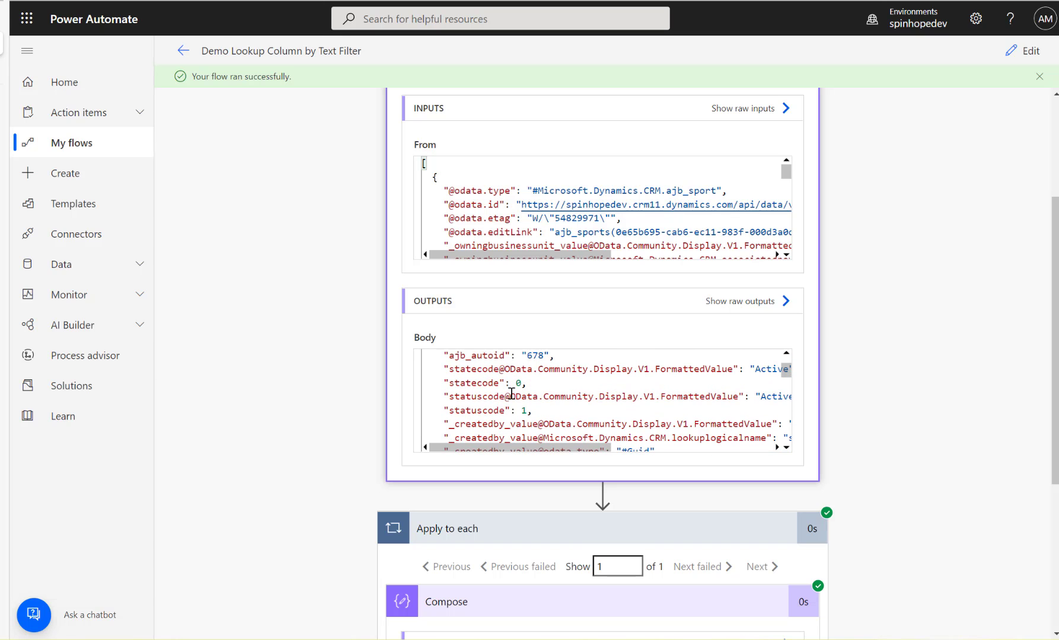
{"action": "scroll", "coordinate": [511, 395], "scroll_direction": "down", "scroll_amount": 5}
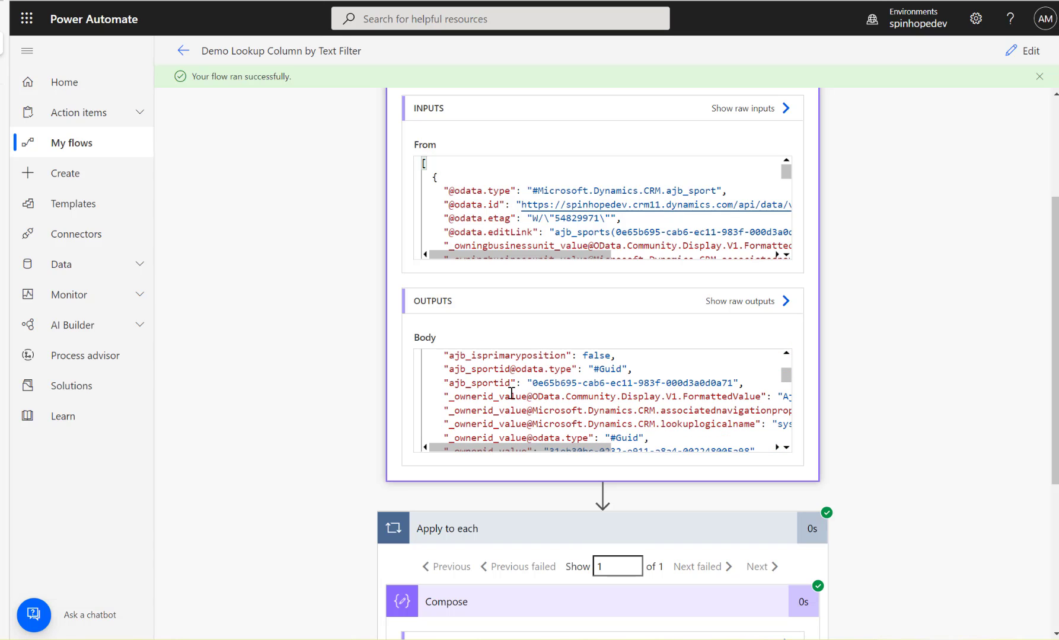
{"action": "scroll", "coordinate": [511, 394], "scroll_direction": "up", "scroll_amount": 1}
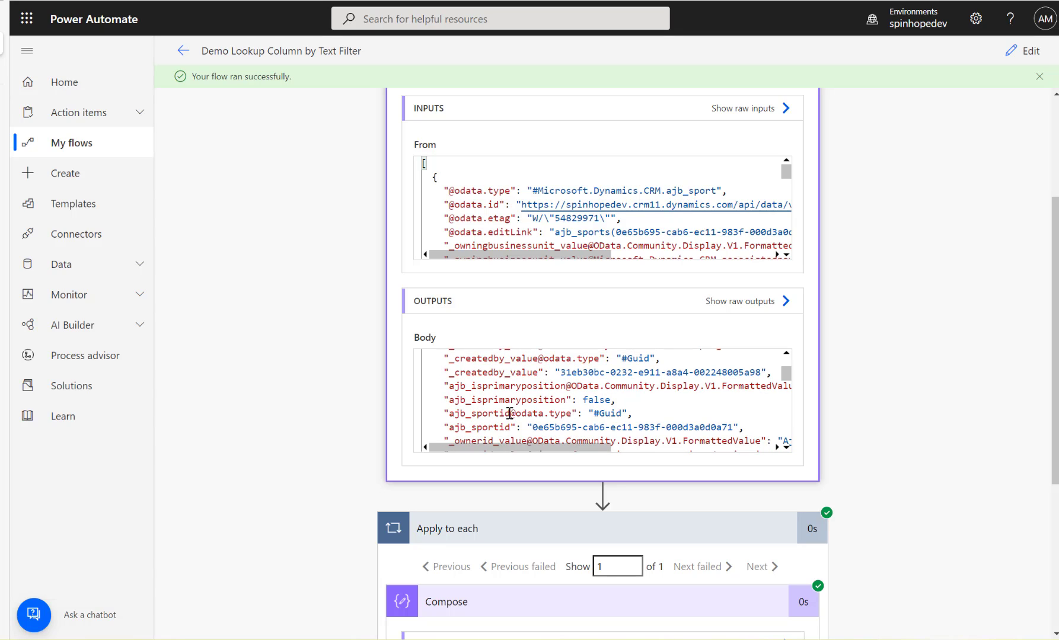
{"action": "left_click_drag", "start_coordinate": [455, 427], "coordinate": [500, 428]}
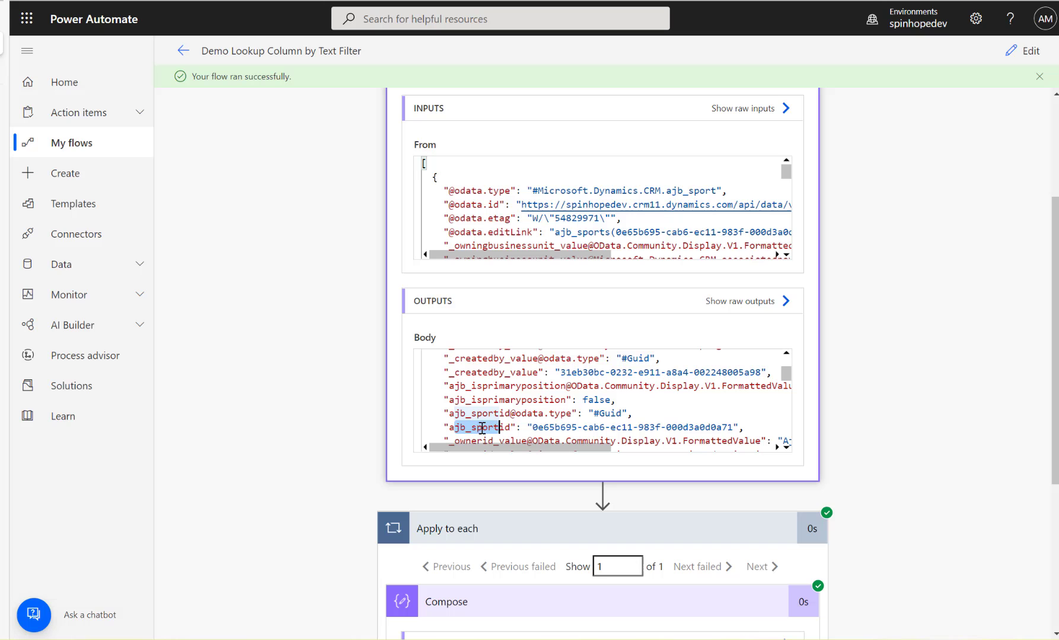
- Fix the second Compose expression from ajb_sportsid back to ajb_sportid
{"action": "left_click", "coordinate": [1020, 50]}
{"action": "scroll", "coordinate": [836, 403], "scroll_direction": "down", "scroll_amount": 5}
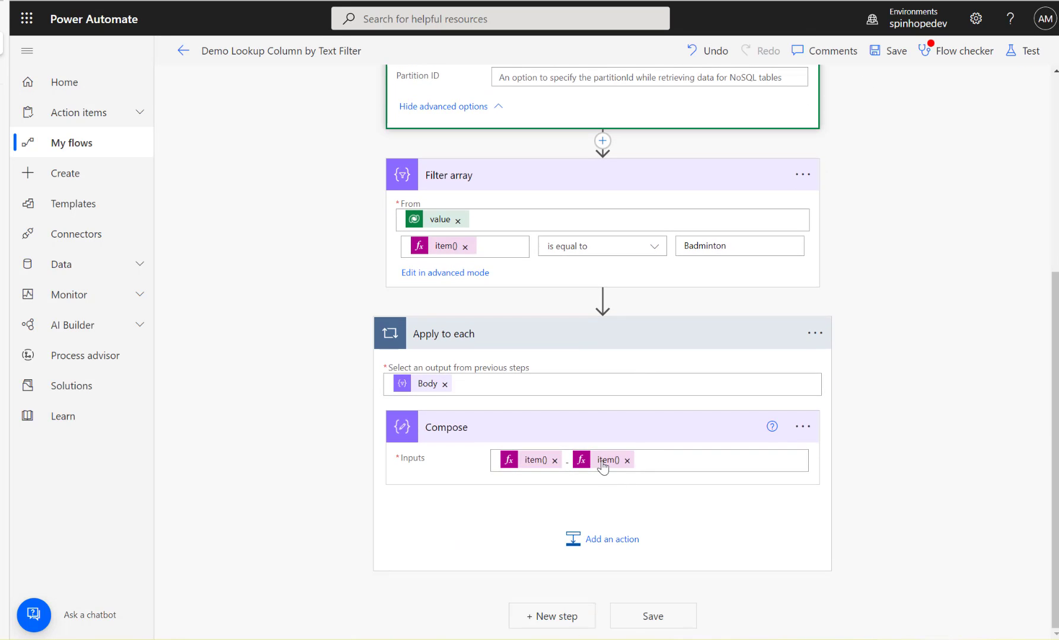
{"action": "left_click", "coordinate": [603, 462]}
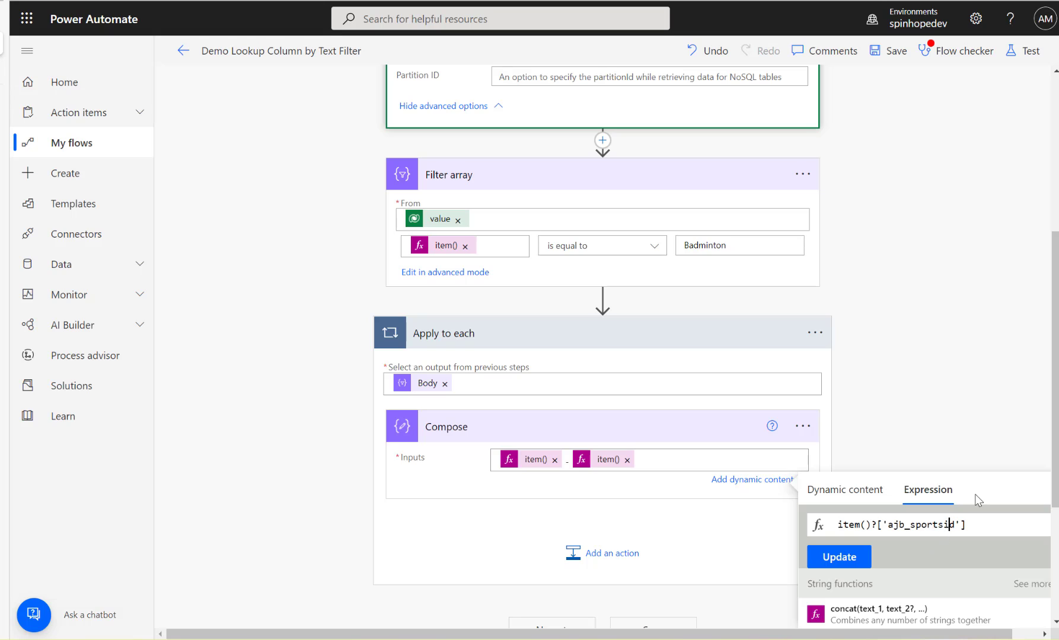
{"action": "key", "text": "Right"}
{"action": "key", "text": "Left"}
{"action": "key", "text": "Left"}
{"action": "key", "text": "Left"}
{"action": "key", "text": "Delete"}
{"action": "left_click", "coordinate": [841, 557]}
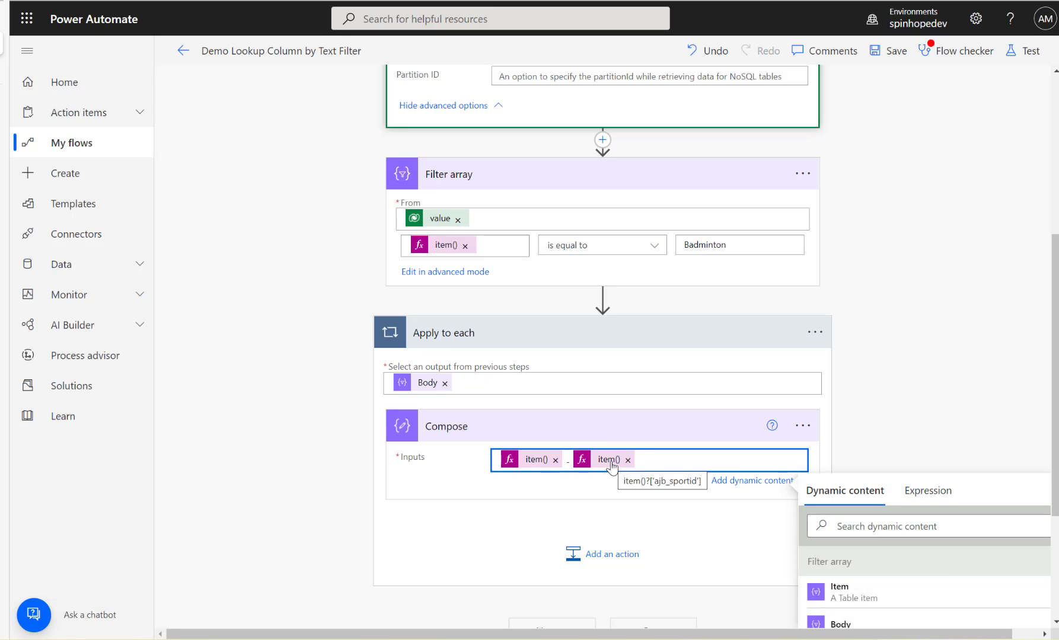
- Rerun the flow and confirm Compose outputs 'Badminton - ' followed by the sport GUID
{"action": "left_click", "coordinate": [1023, 51]}
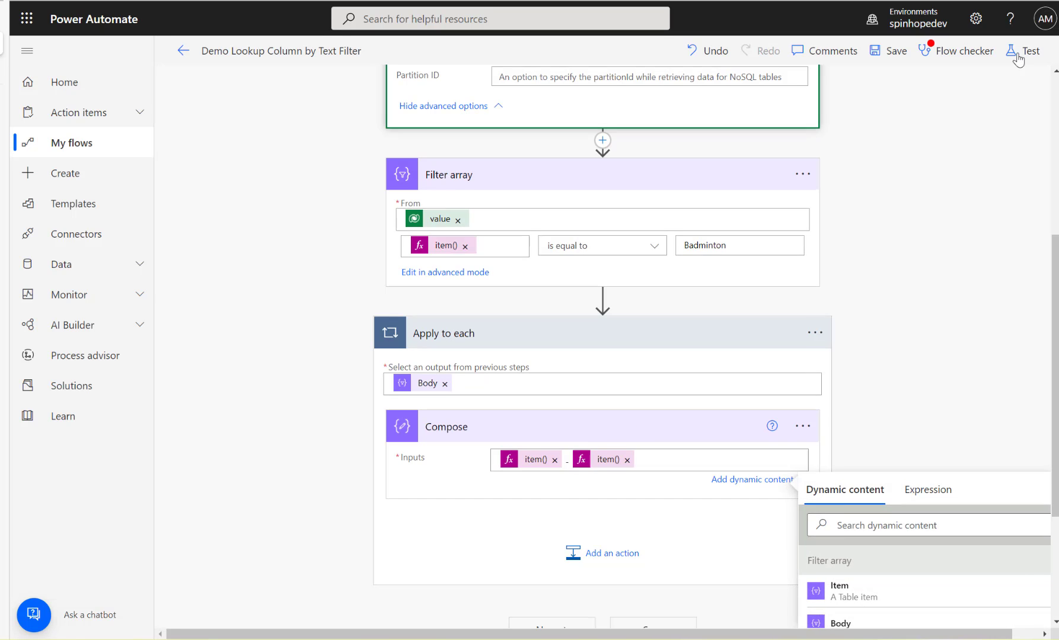
{"action": "left_click", "coordinate": [865, 622]}
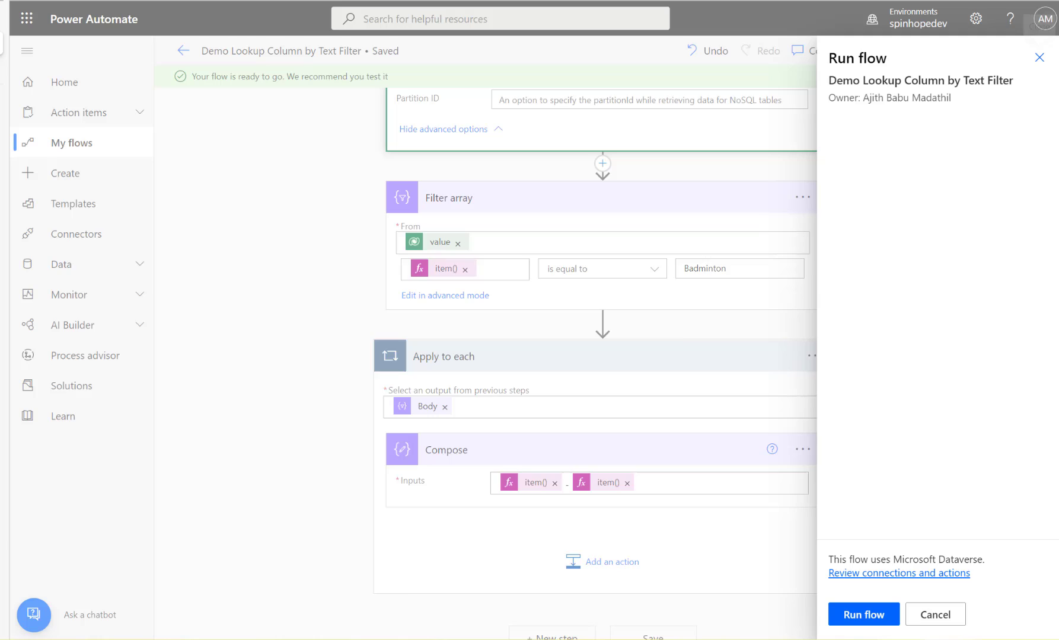
{"action": "left_click", "coordinate": [861, 616]}
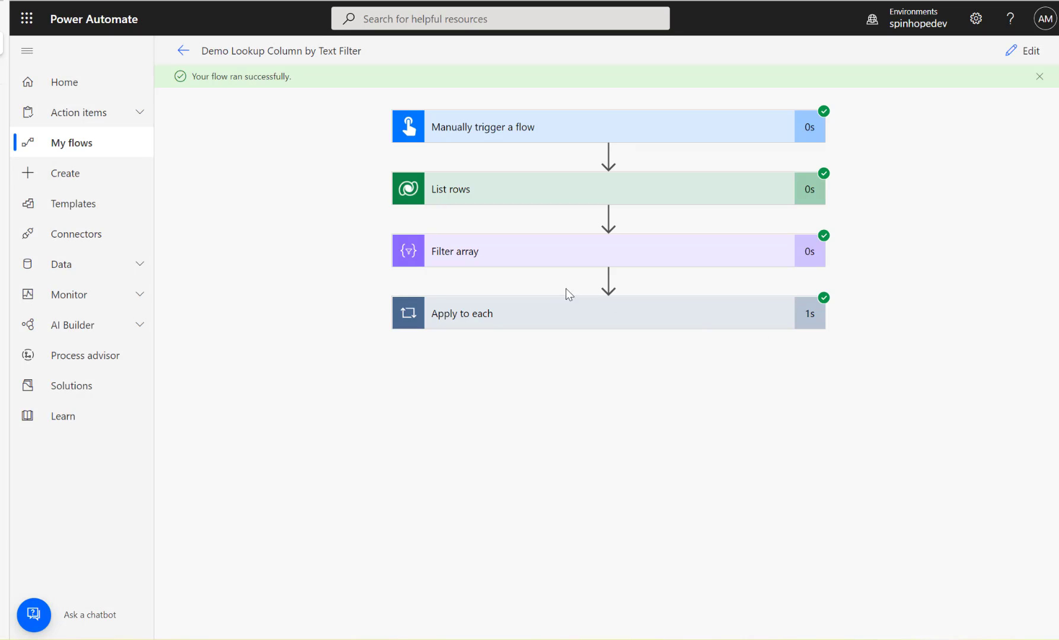
{"action": "left_click", "coordinate": [551, 303]}
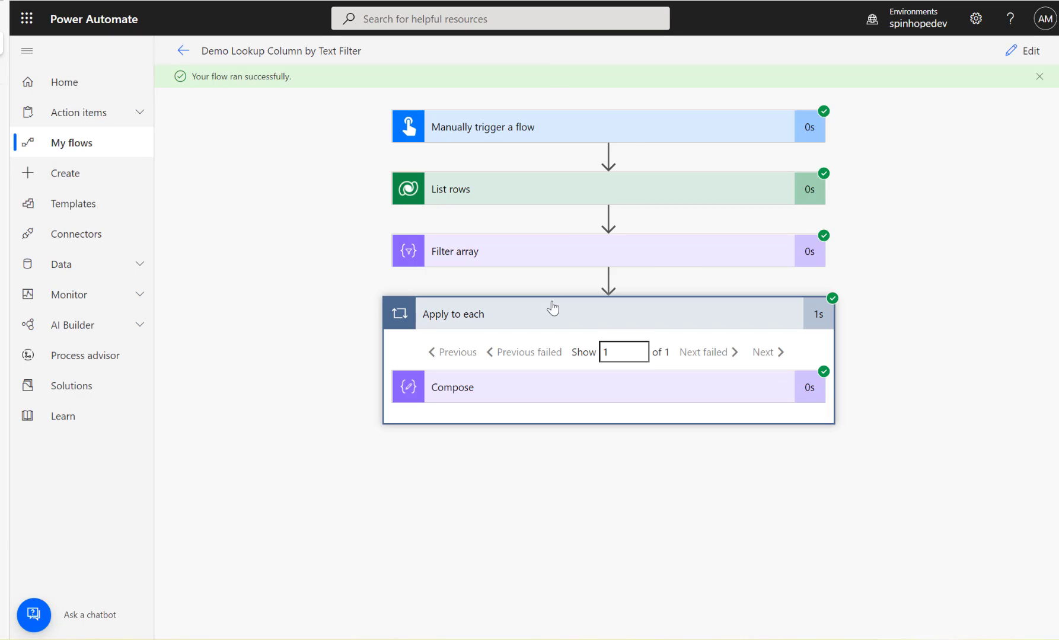
{"action": "left_click", "coordinate": [540, 394]}
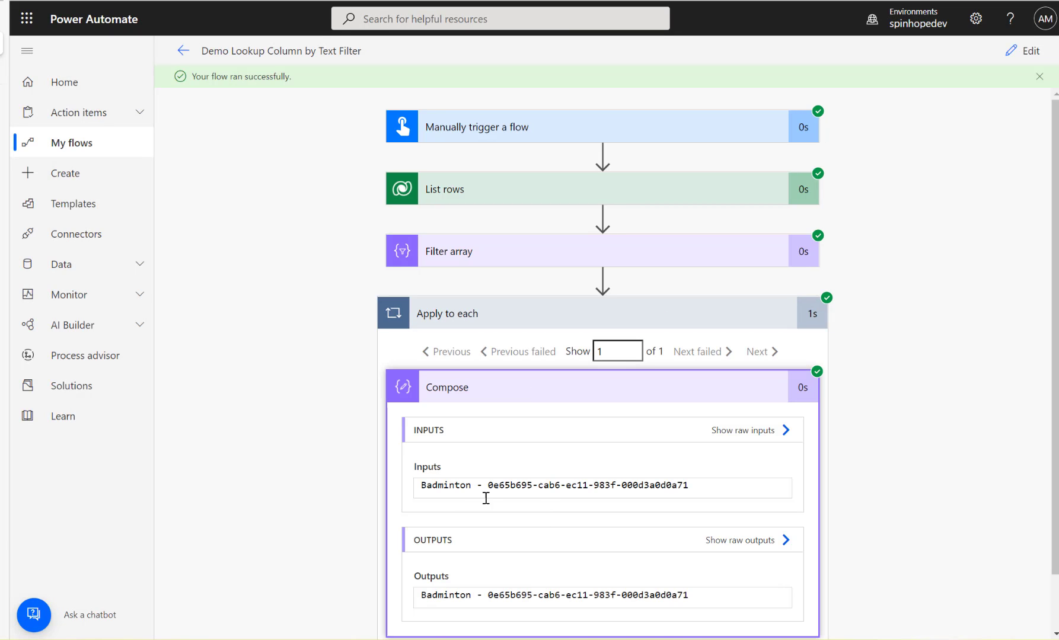
{"action": "left_click_drag", "start_coordinate": [488, 487], "coordinate": [777, 487]}
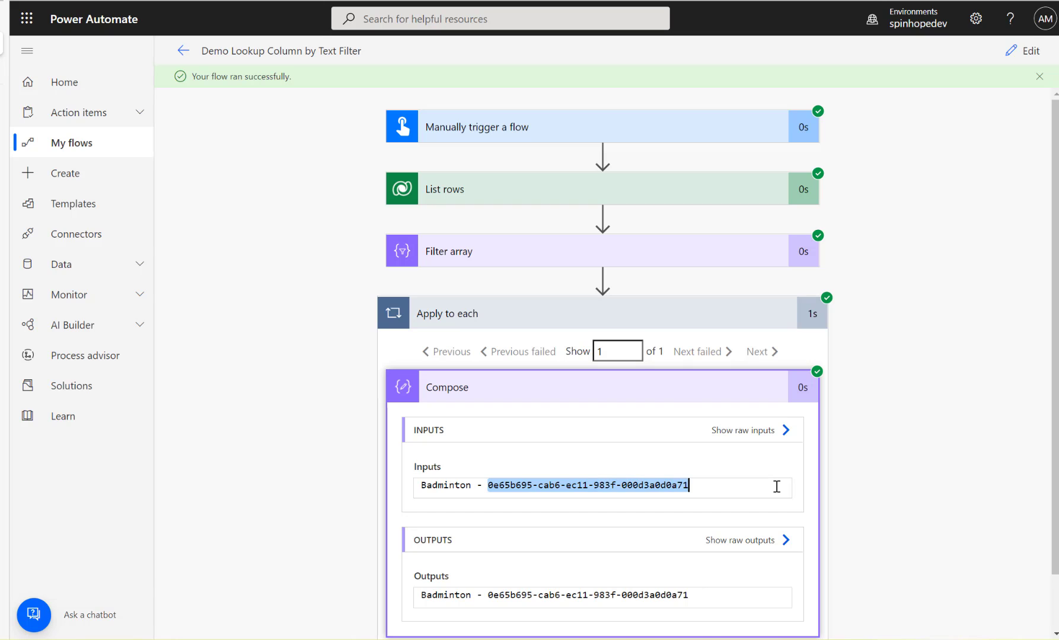
{"action": "left_click", "coordinate": [503, 203]}
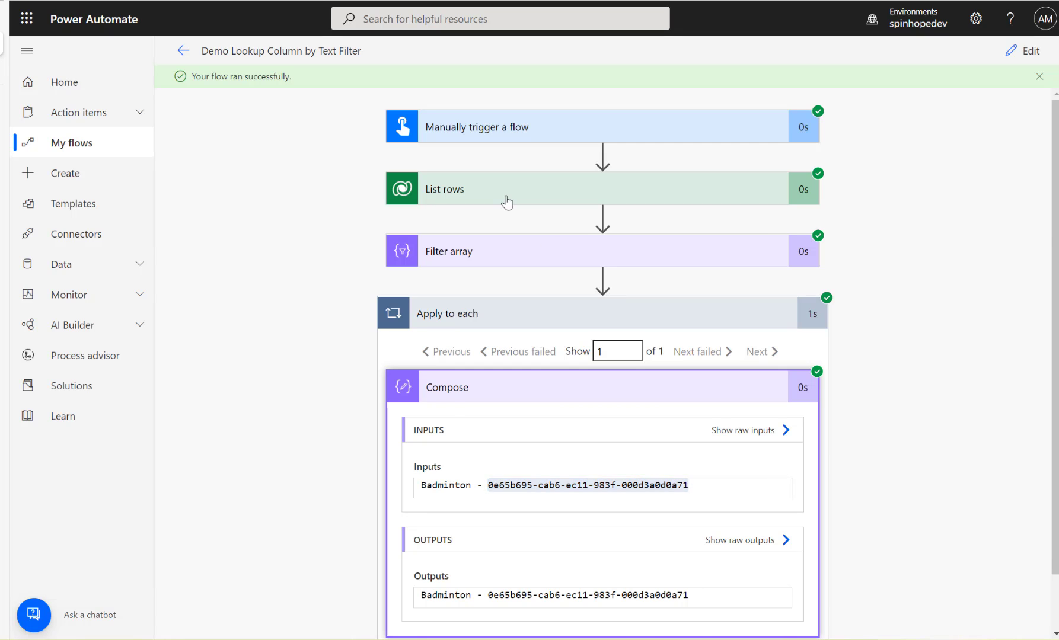
{"action": "left_click", "coordinate": [507, 202]}
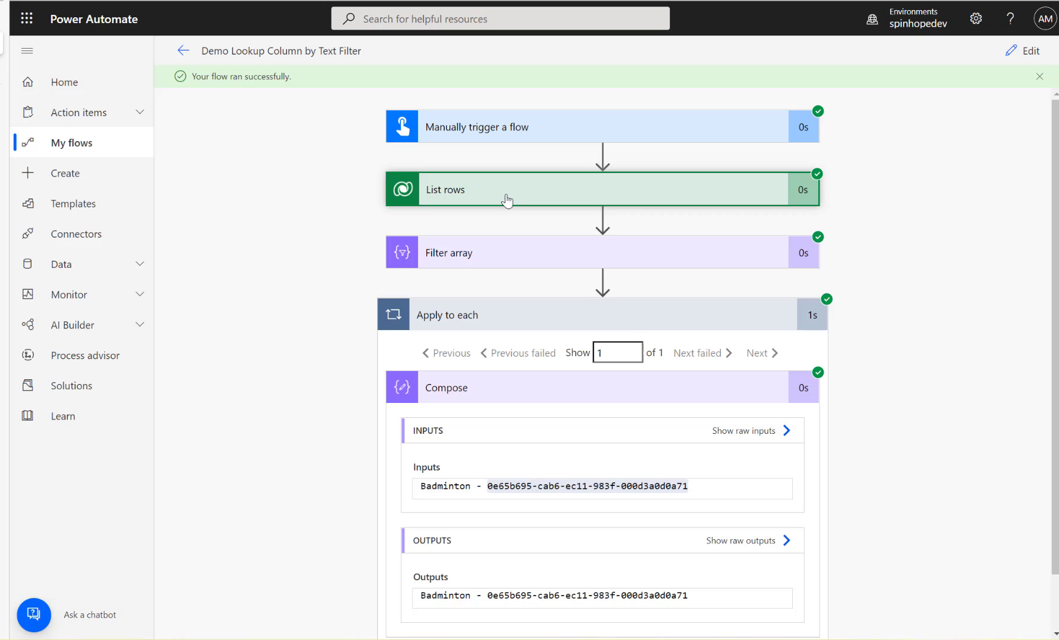
{"action": "left_click", "coordinate": [1025, 53]}
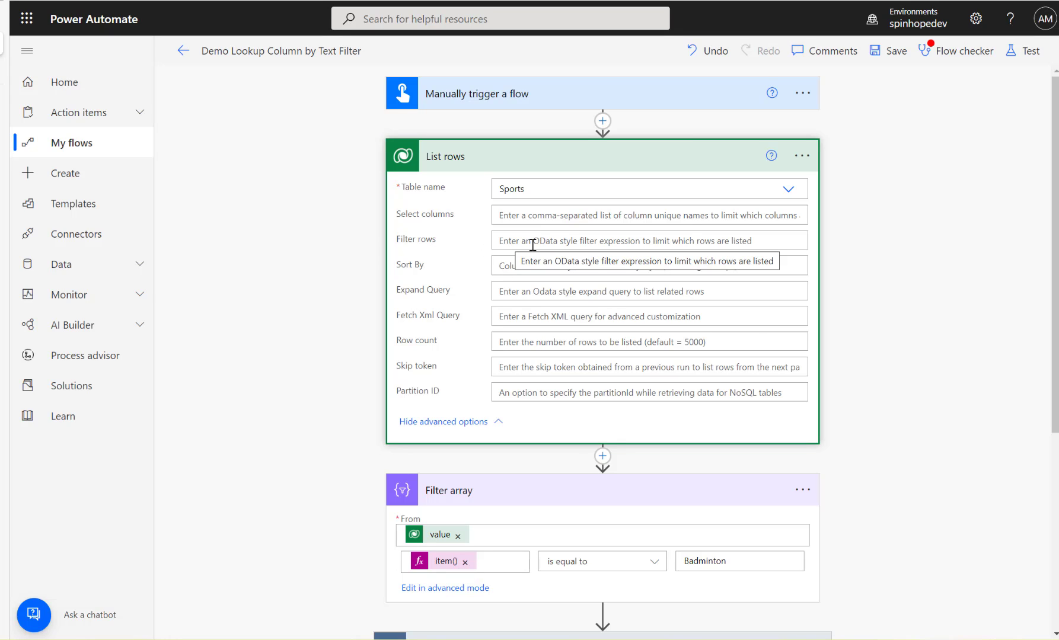
{"action": "left_click", "coordinate": [445, 561]}
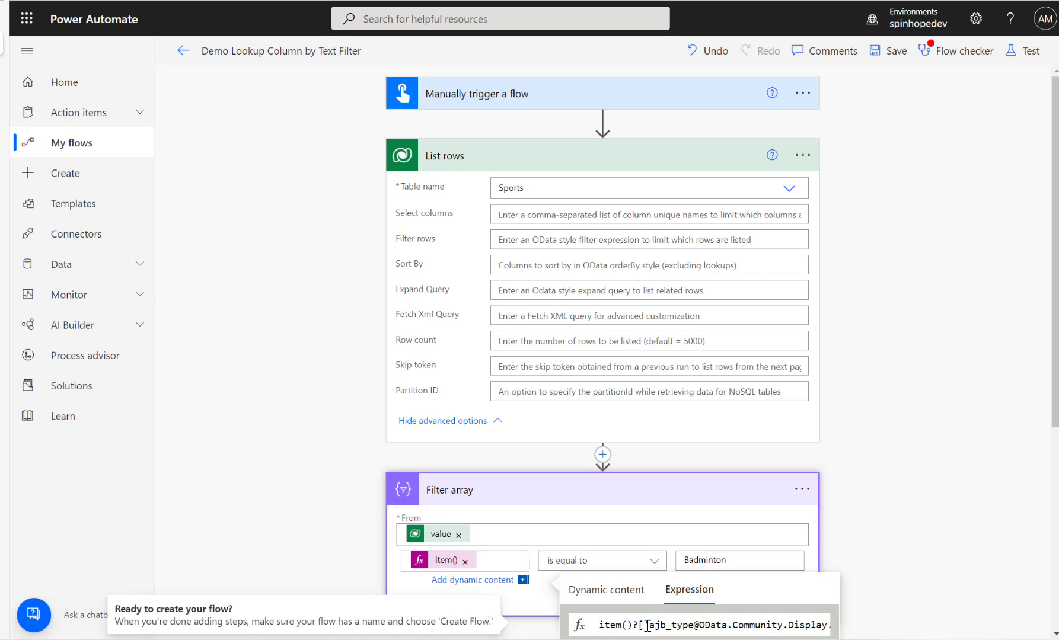
{"action": "left_click_drag", "start_coordinate": [647, 625], "coordinate": [796, 626]}
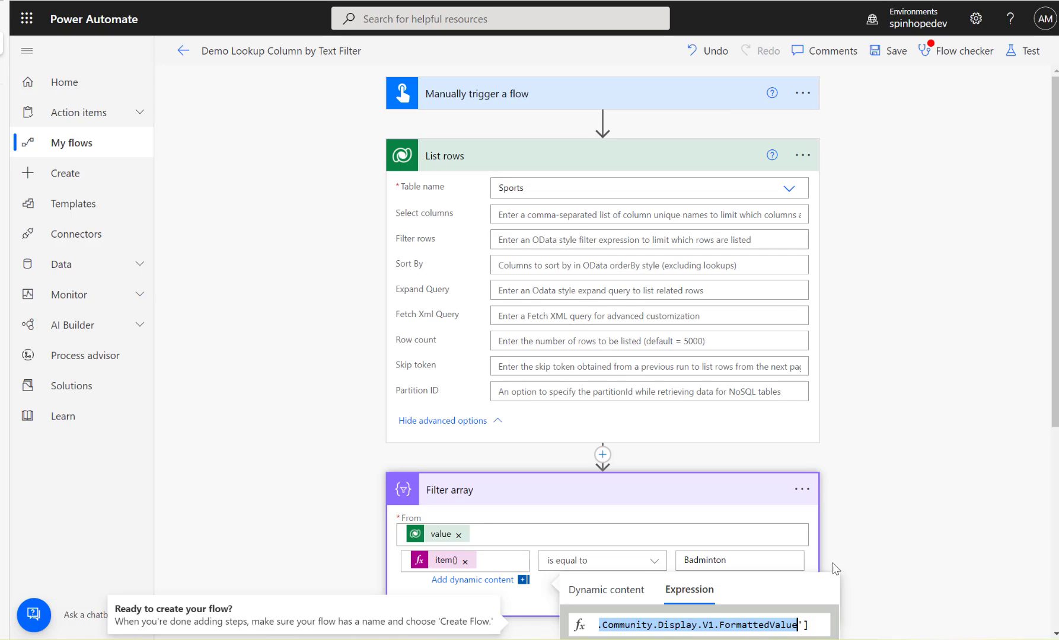
{"action": "left_click", "coordinate": [541, 240]}
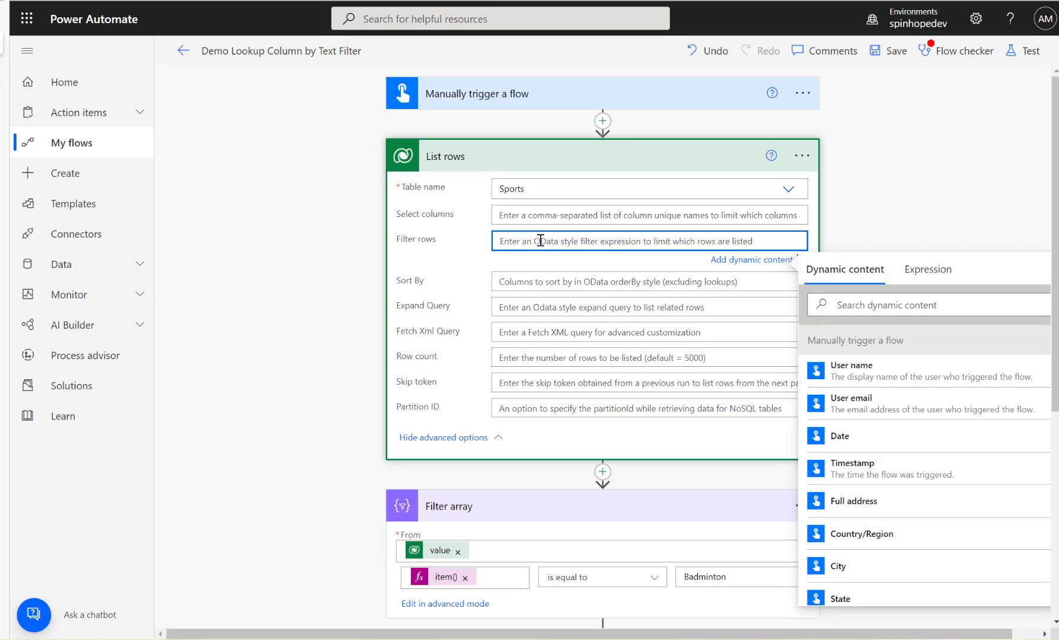
{"action": "key", "text": "ctrl+v"}
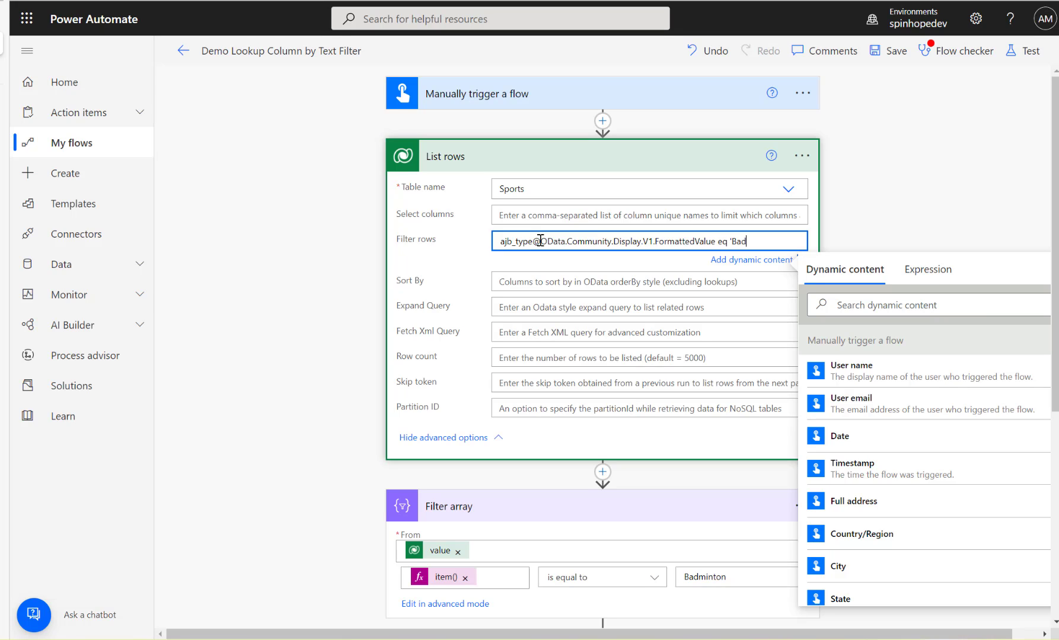
{"action": "type", "text": "eq 'Badminton'"}
{"action": "left_click", "coordinate": [887, 51]}
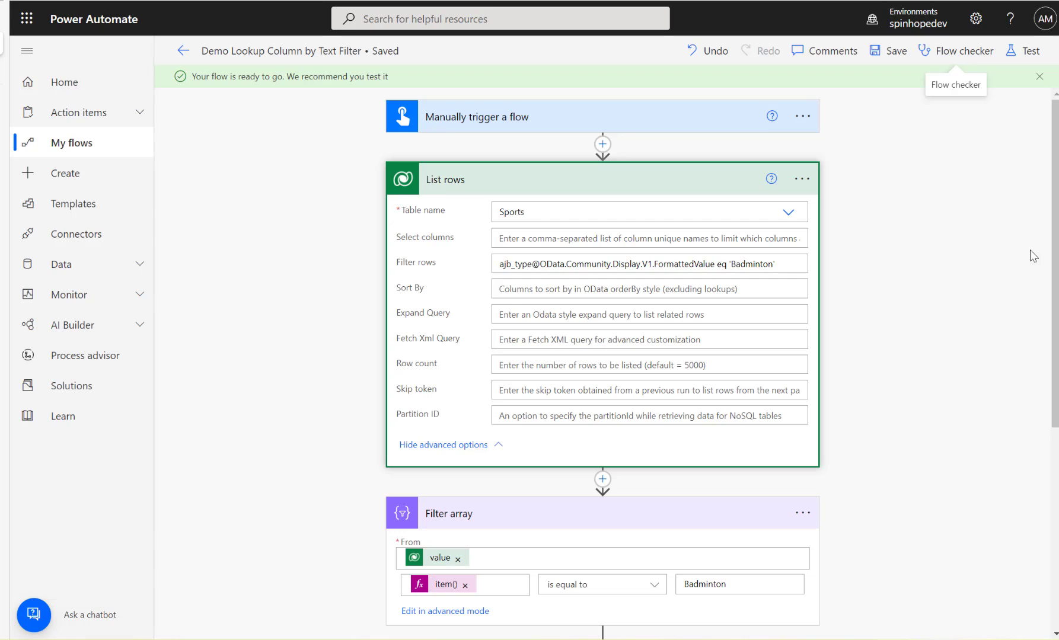
- Run a manual test, which fails with a syntax error in List rows
{"action": "left_click", "coordinate": [1013, 53]}
{"action": "left_click", "coordinate": [854, 612]}
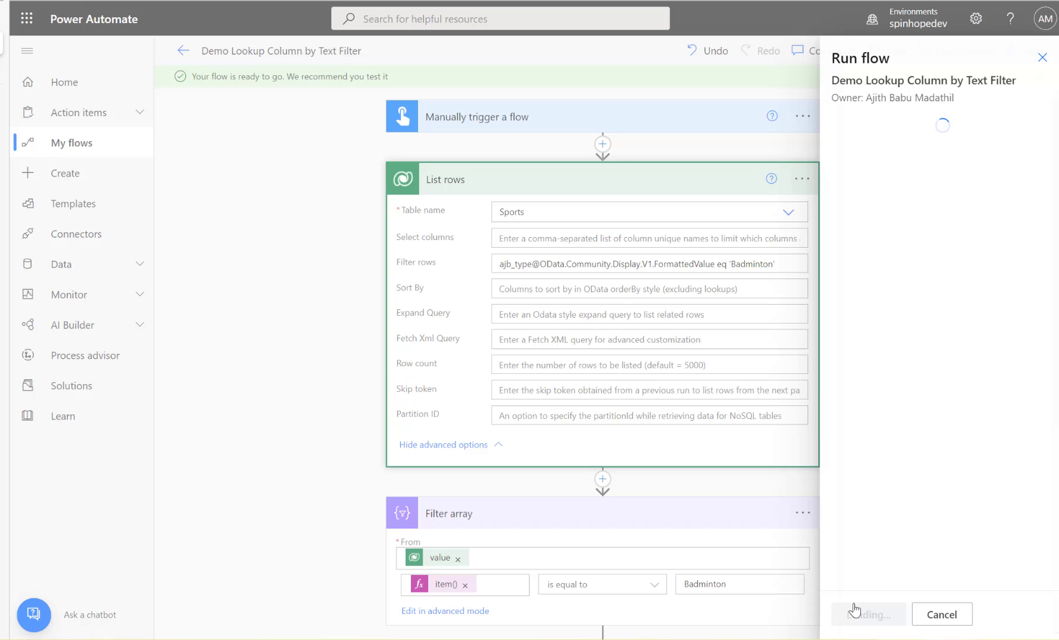
{"action": "left_click", "coordinate": [870, 615]}
{"action": "left_click", "coordinate": [860, 617]}
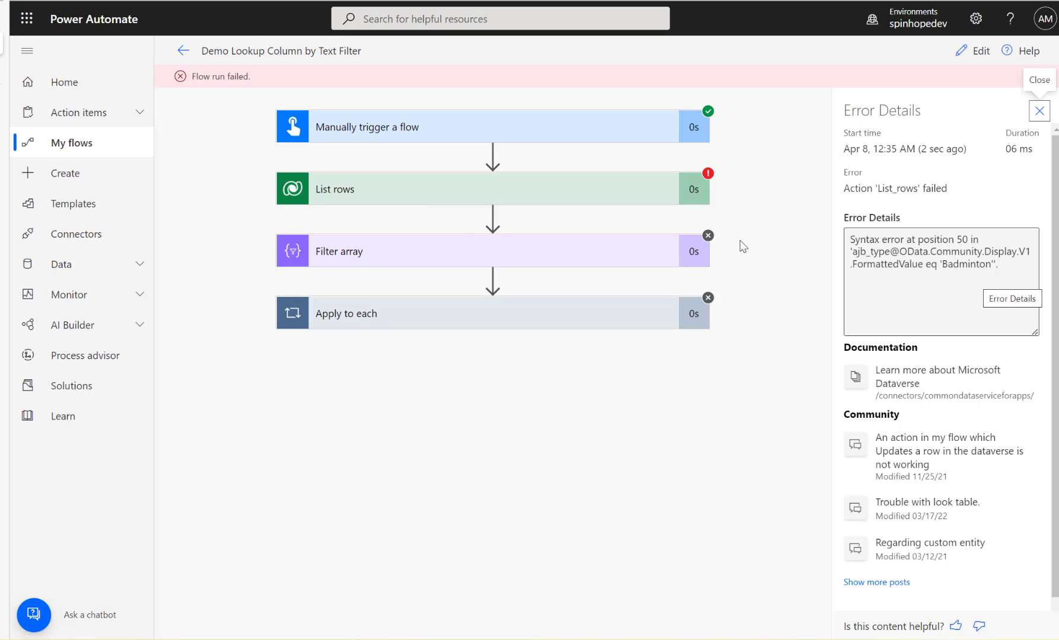
- Clear the List rows Filter rows expression entirely
{"action": "left_click", "coordinate": [976, 50]}
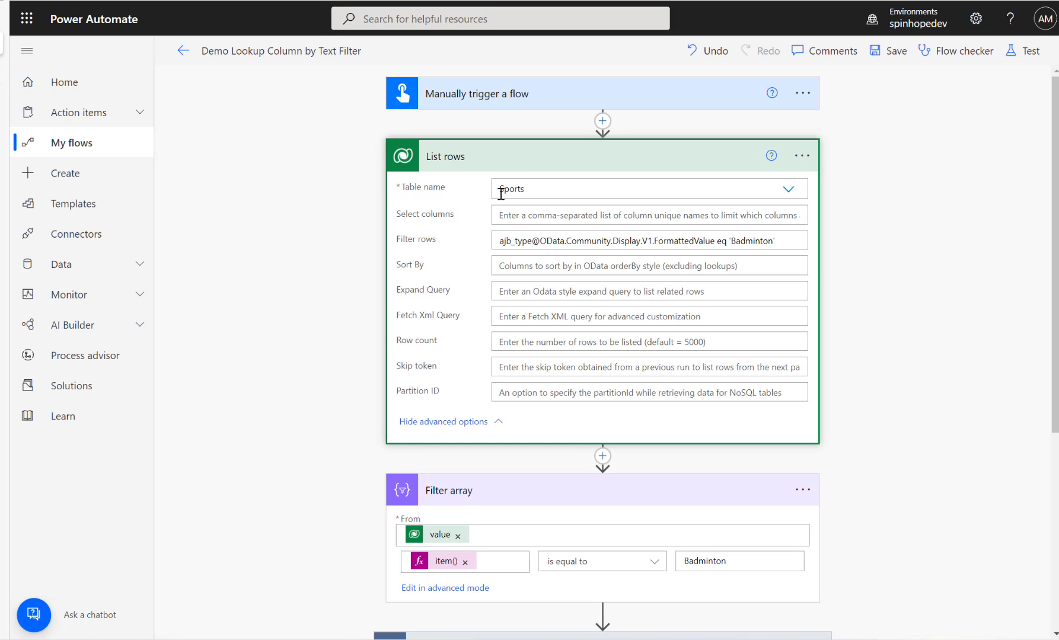
{"action": "left_click", "coordinate": [789, 243]}
{"action": "key", "text": "ctrl+a"}
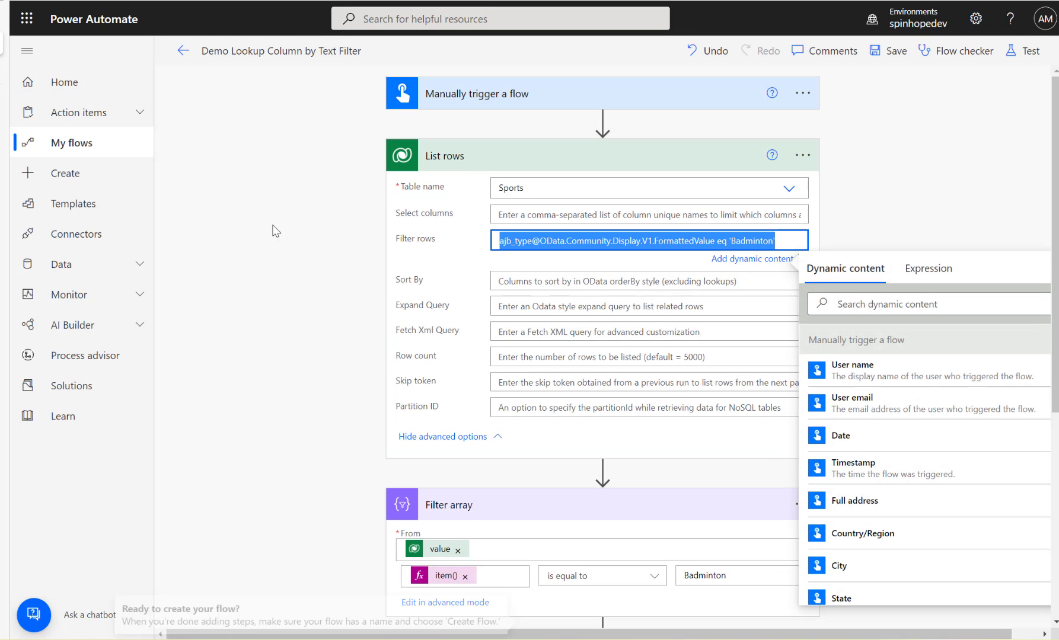
{"action": "key", "text": "BackSpace"}
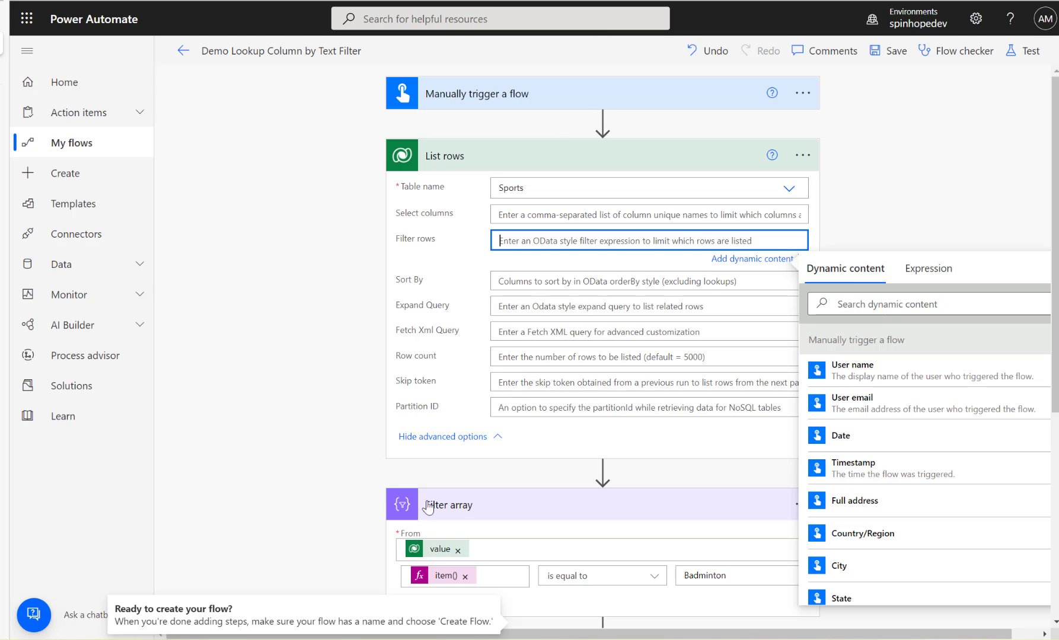
{"action": "scroll", "coordinate": [537, 572], "scroll_direction": "down", "scroll_amount": 2}
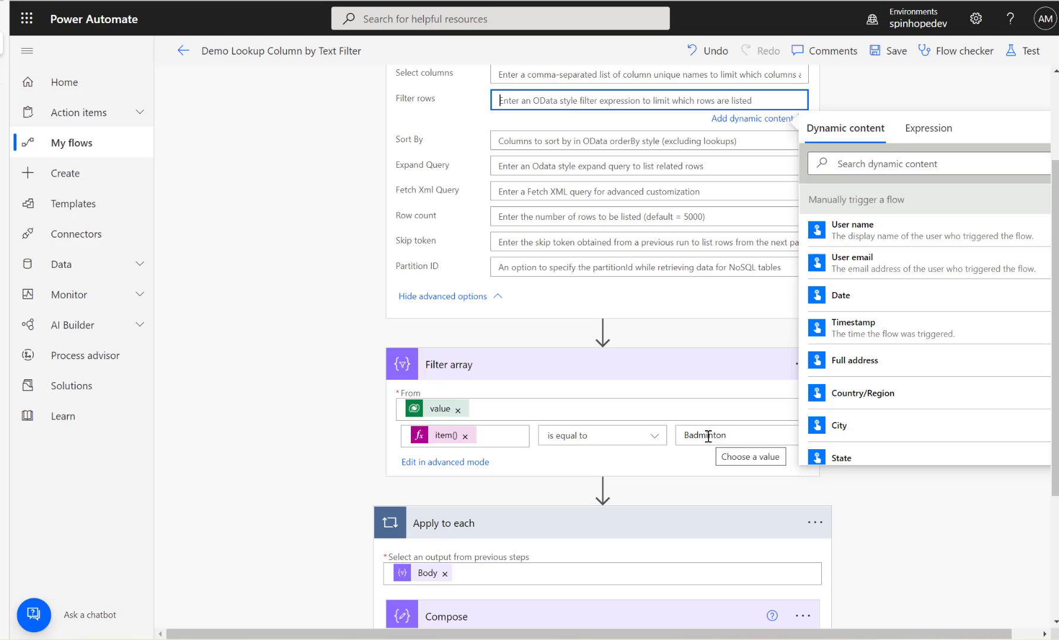
{"action": "left_click", "coordinate": [268, 342]}
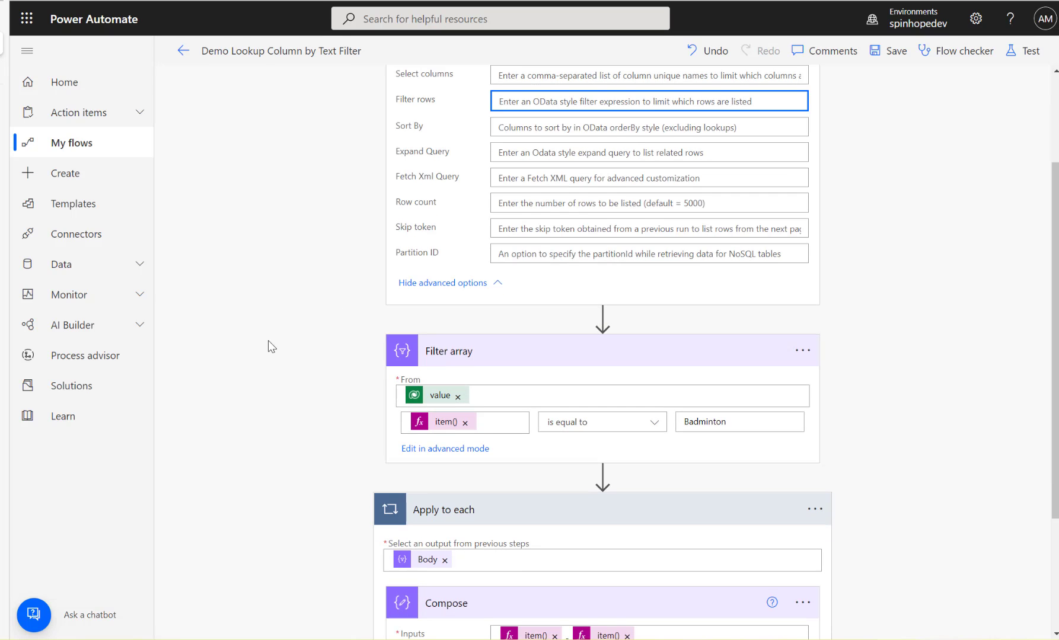
{"action": "scroll", "coordinate": [268, 340], "scroll_direction": "up", "scroll_amount": 2}
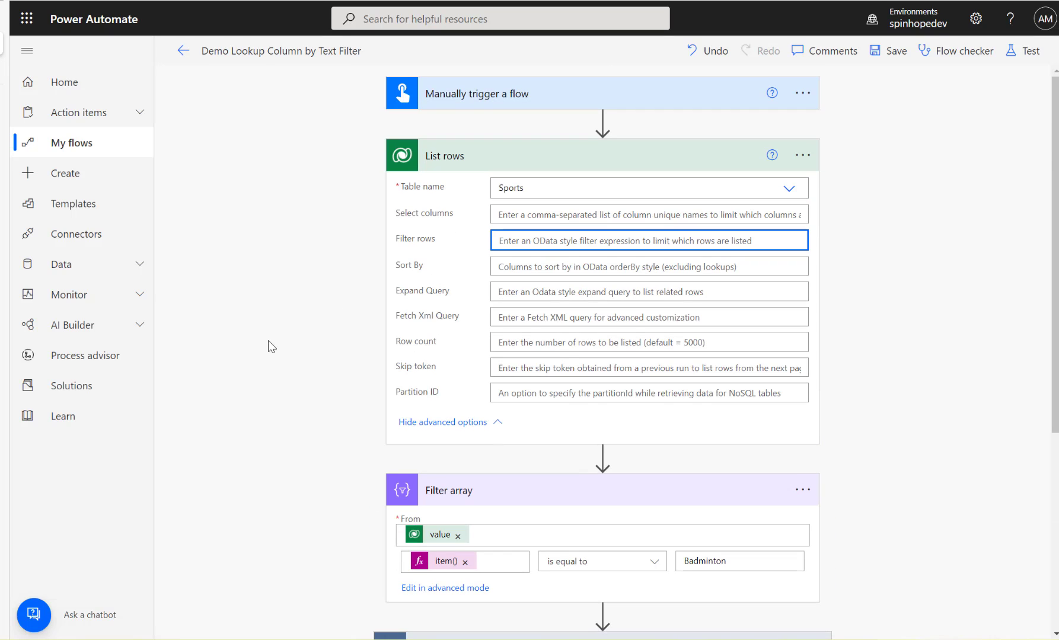